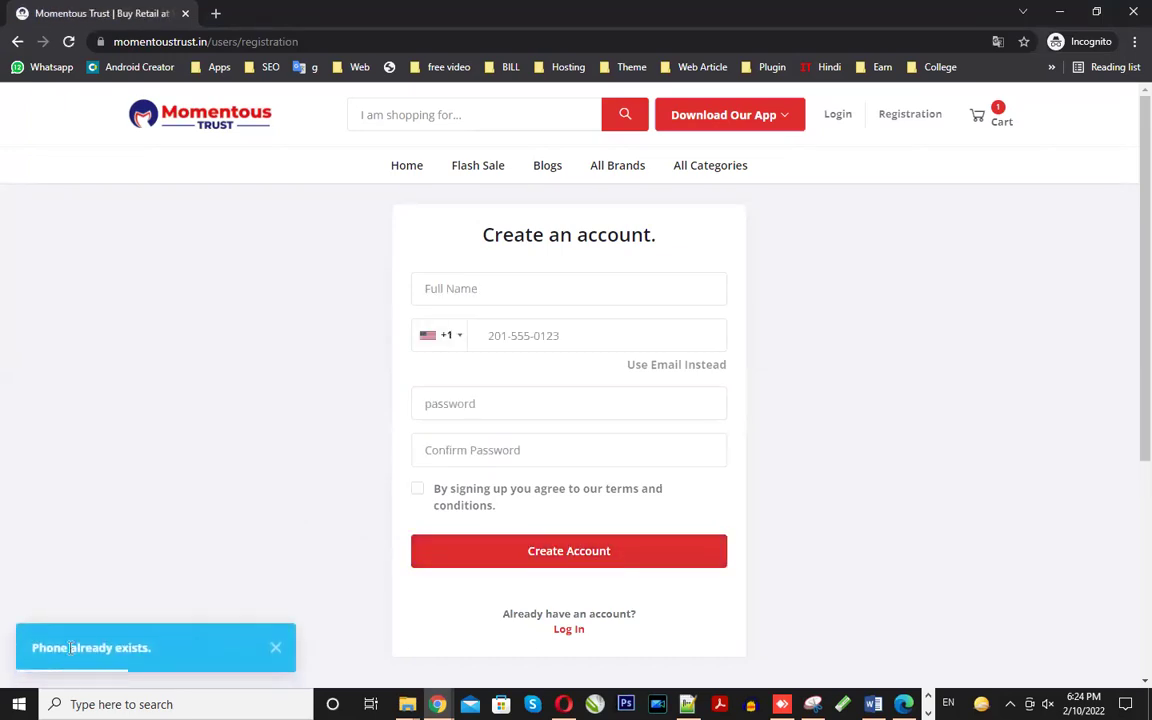
- Note the 'Phone already exists.' error and go to the account login page instead
triple_click(70, 648)
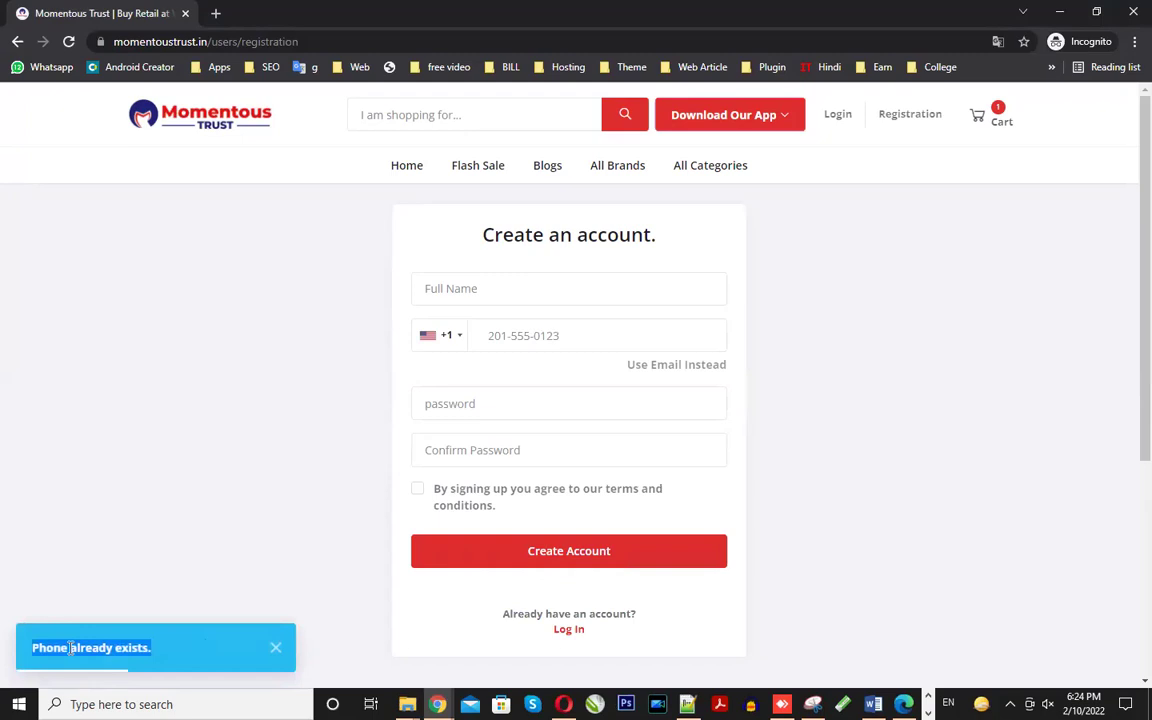
click(568, 630)
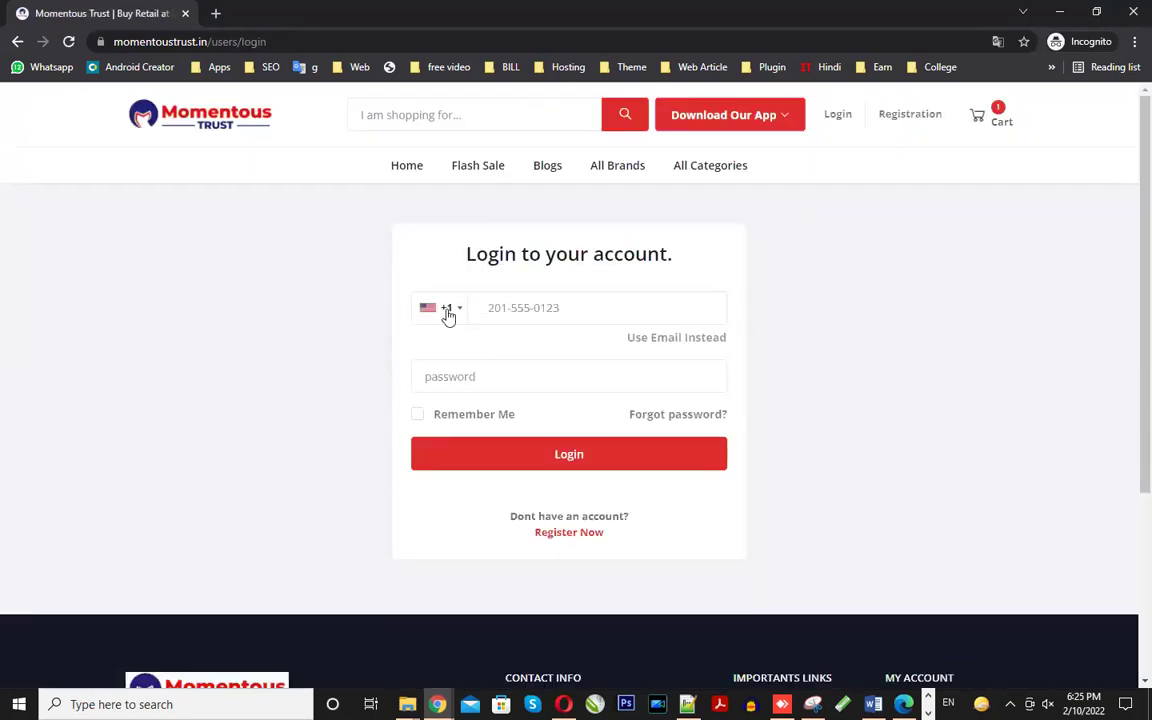
- Log in with the India +91 country code, the account phone number and password
click(446, 312)
key(i)
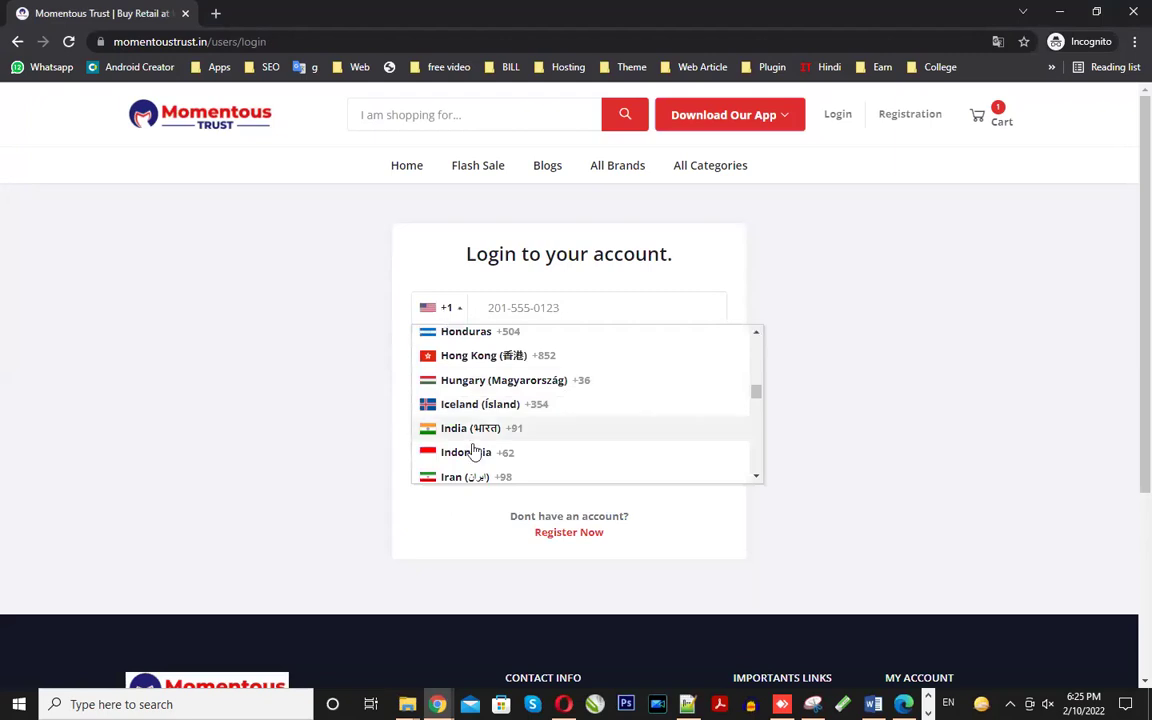
click(468, 438)
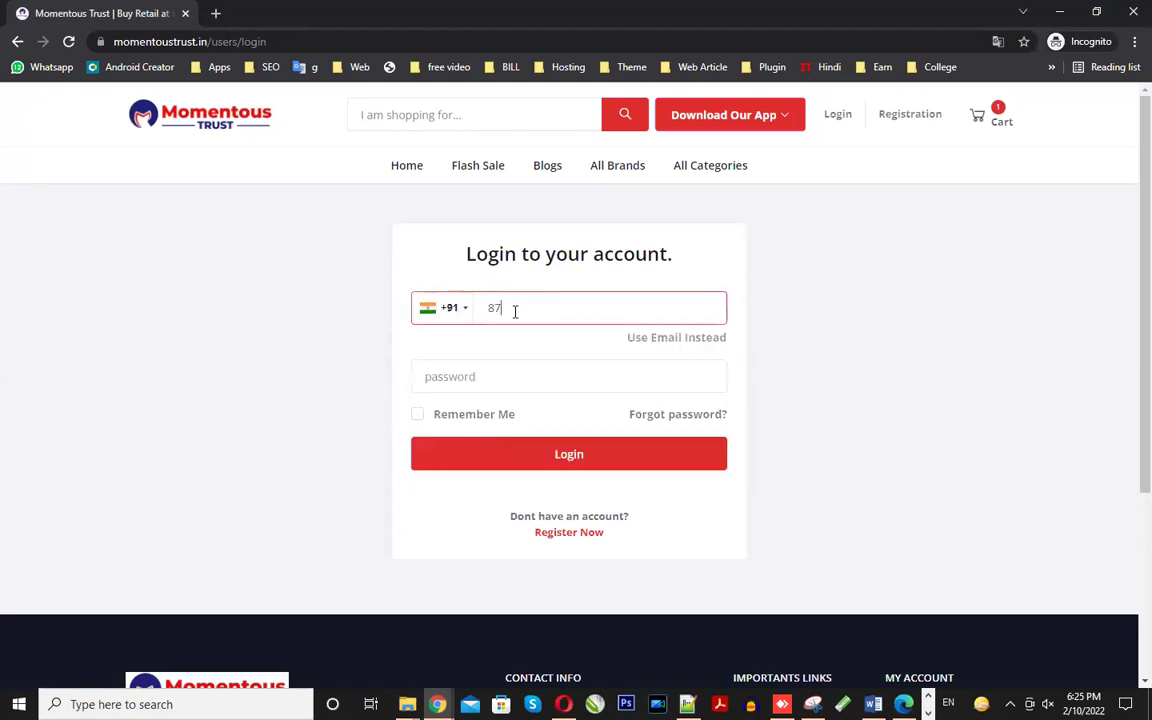
click(499, 374)
text(•••)
key(BackSpace)
key(BackSpace)
key(BackSpace)
text(•)
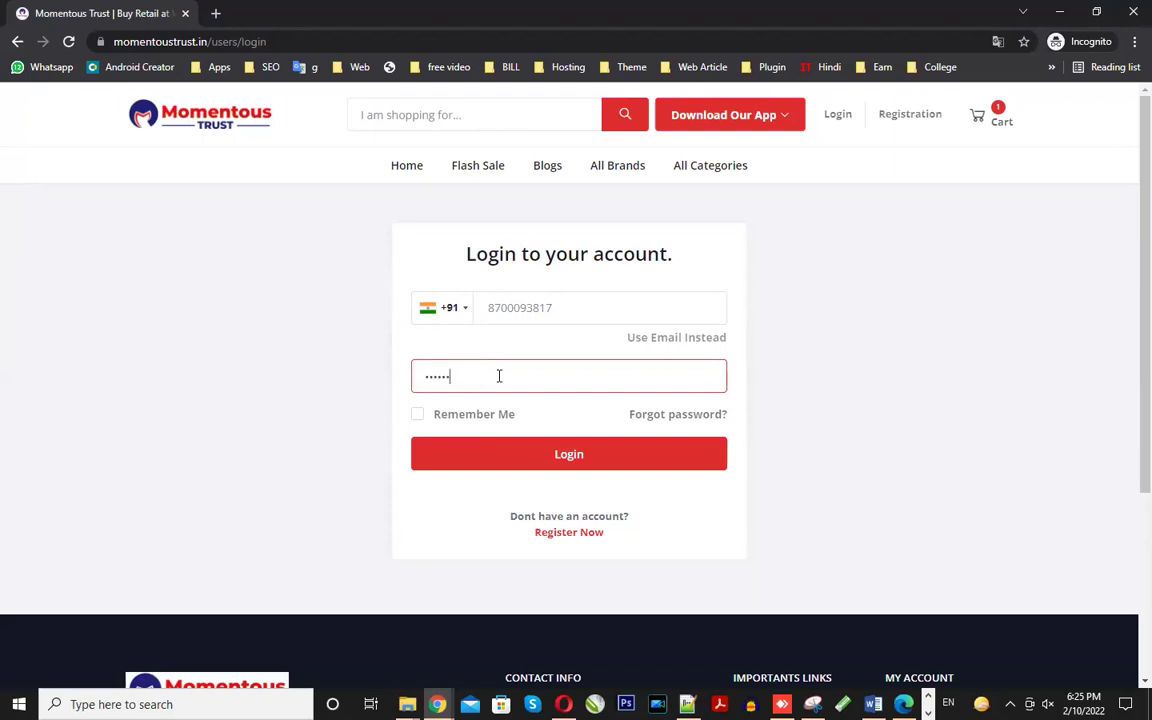
click(512, 462)
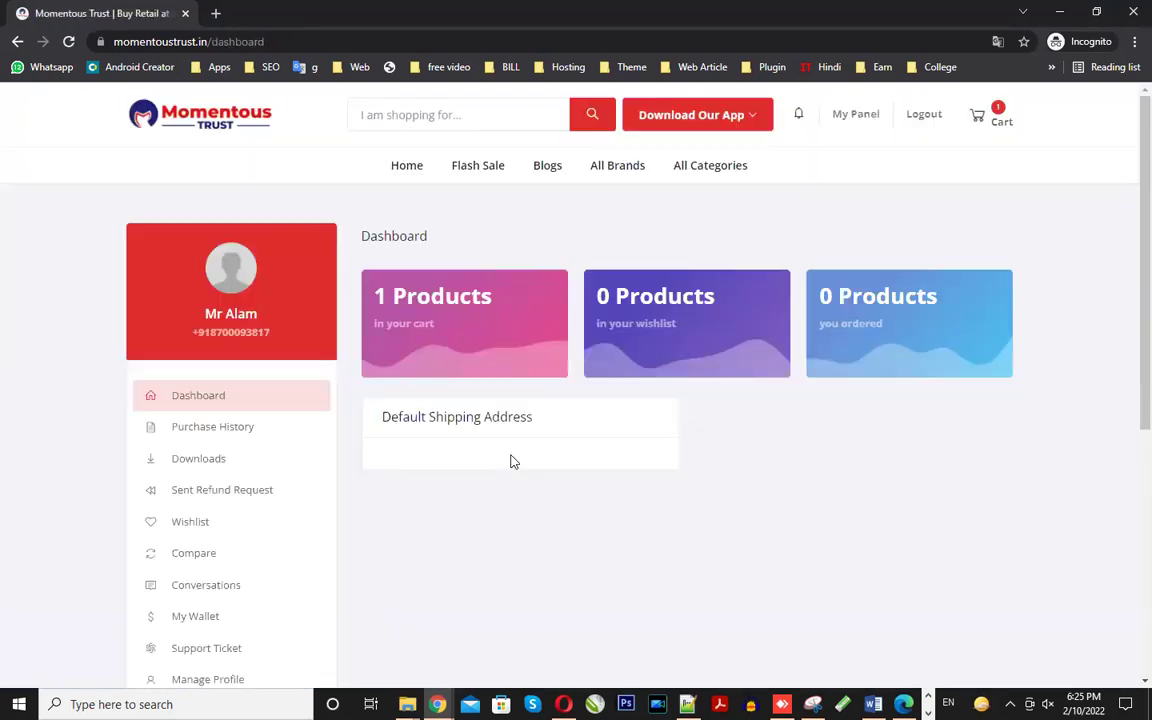
- Add Himalaya Baby Powder, 400 g from the home page, then continue from the Rs621.00 cart
click(199, 119)
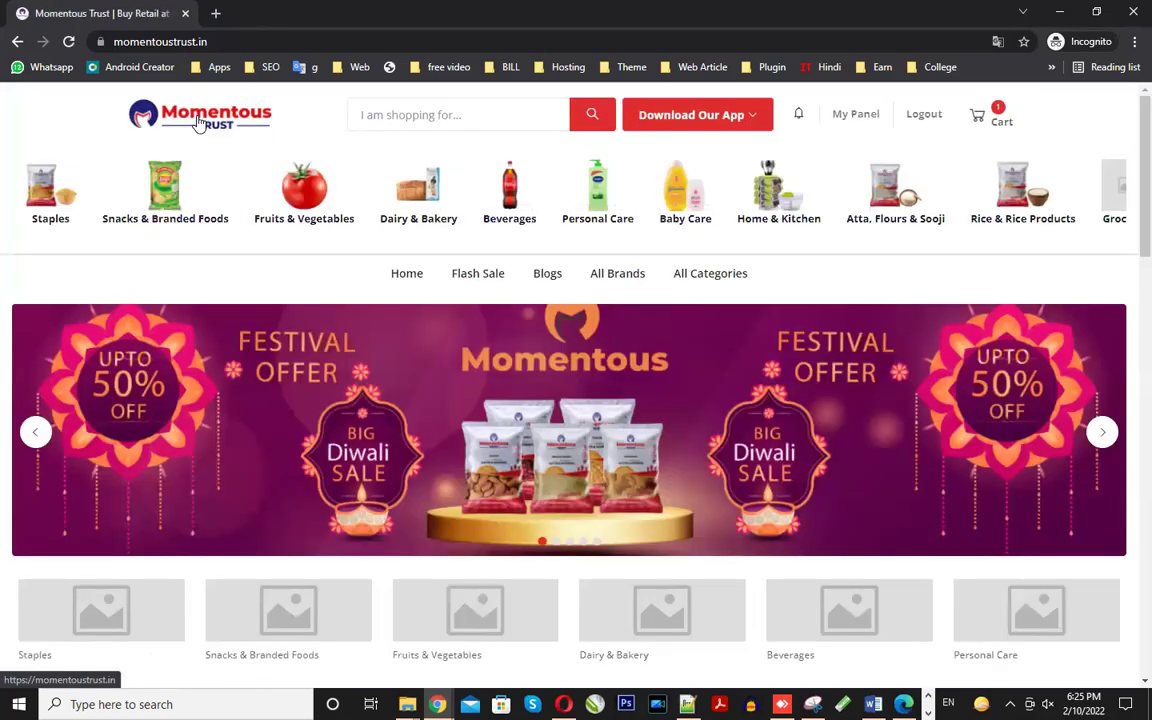
scroll(588, 431, down, 2)
scroll(588, 431, down, 3)
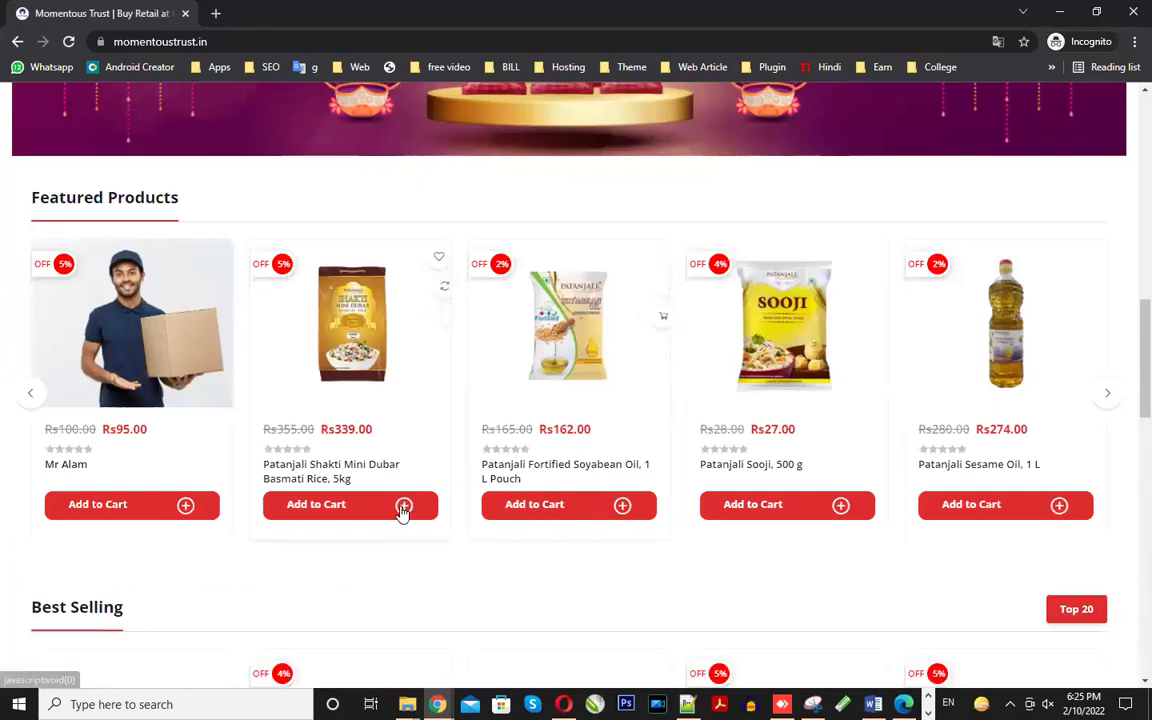
click(403, 508)
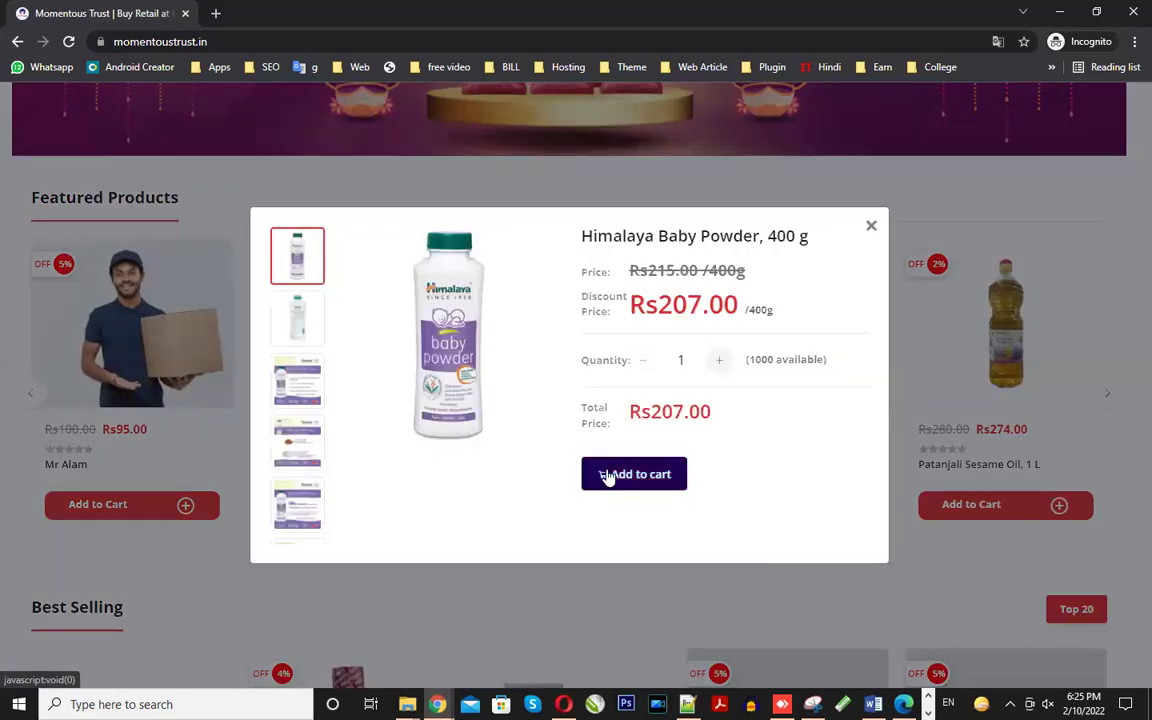
click(627, 478)
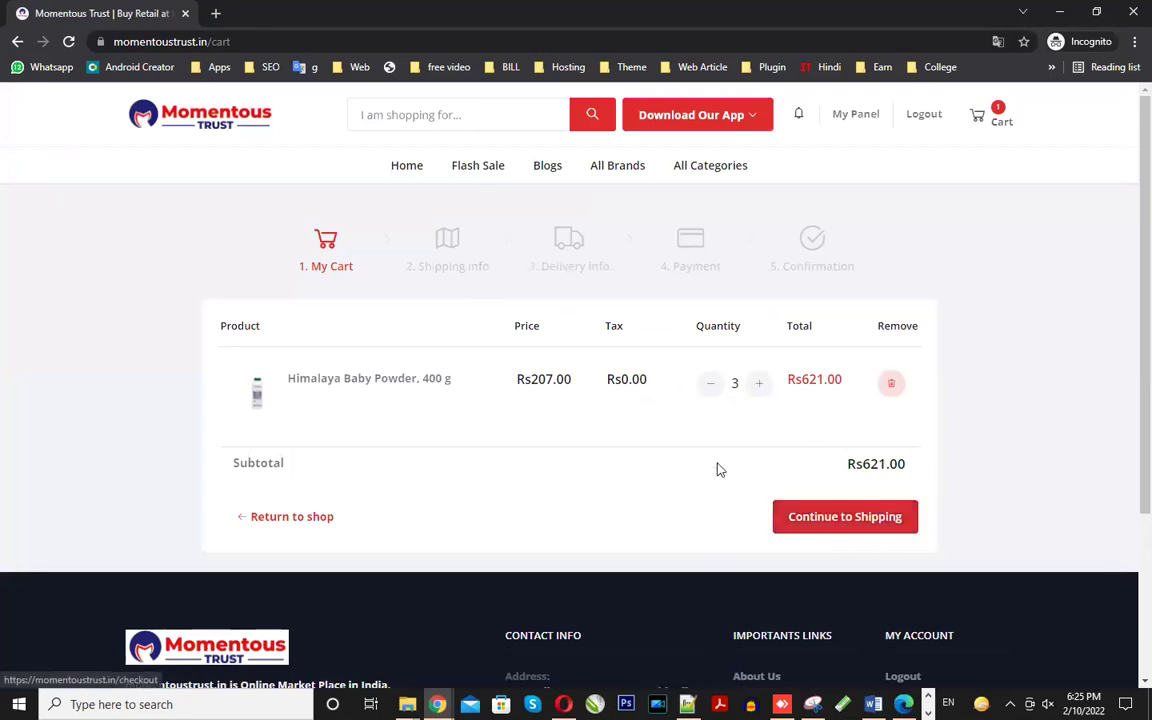
click(837, 532)
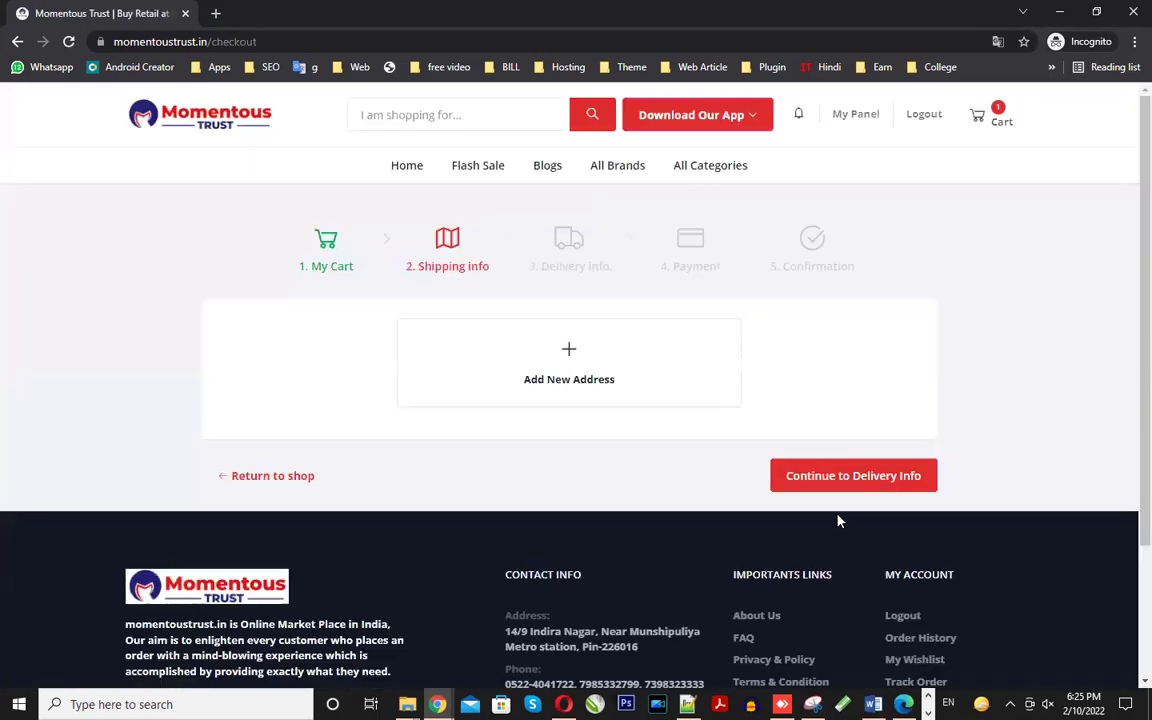
- Start a new shipping address from saved autofill and search the empty Country list for 'in'
click(568, 375)
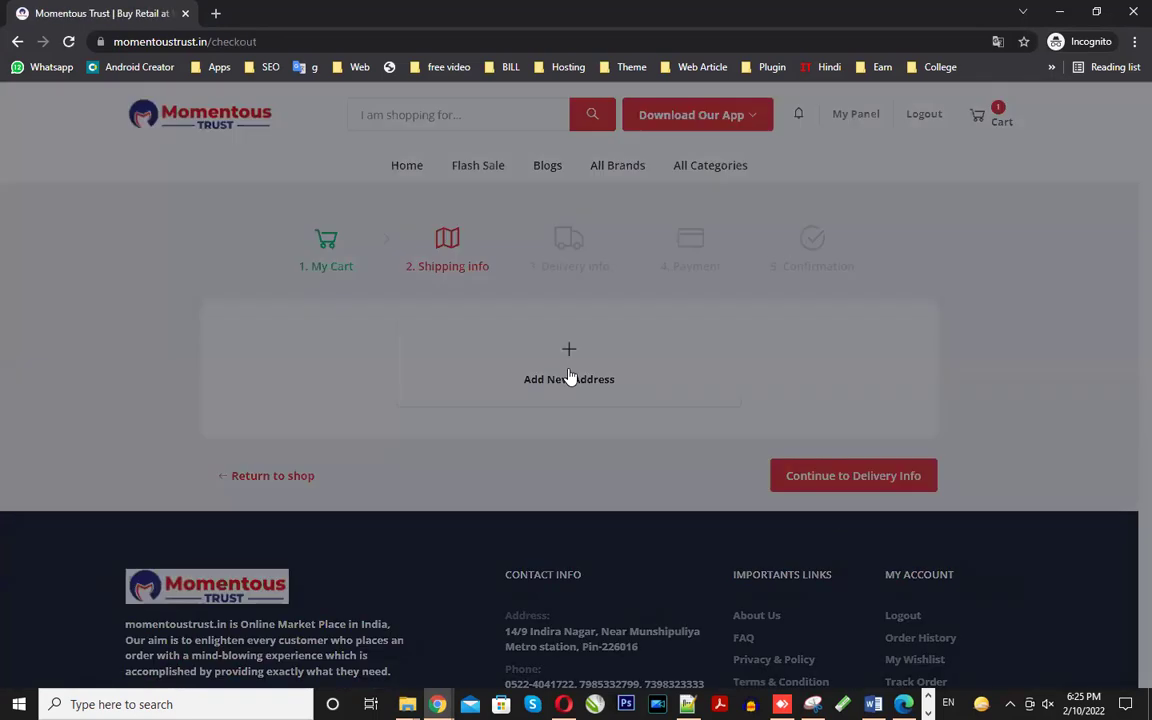
click(508, 214)
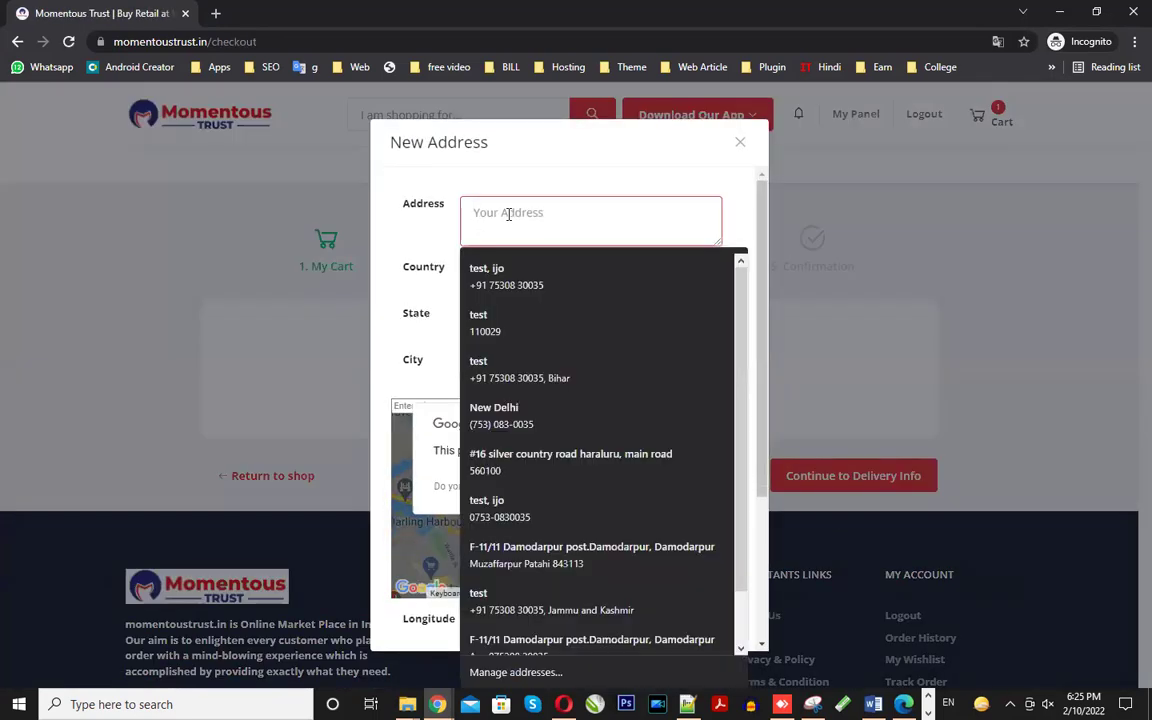
click(471, 277)
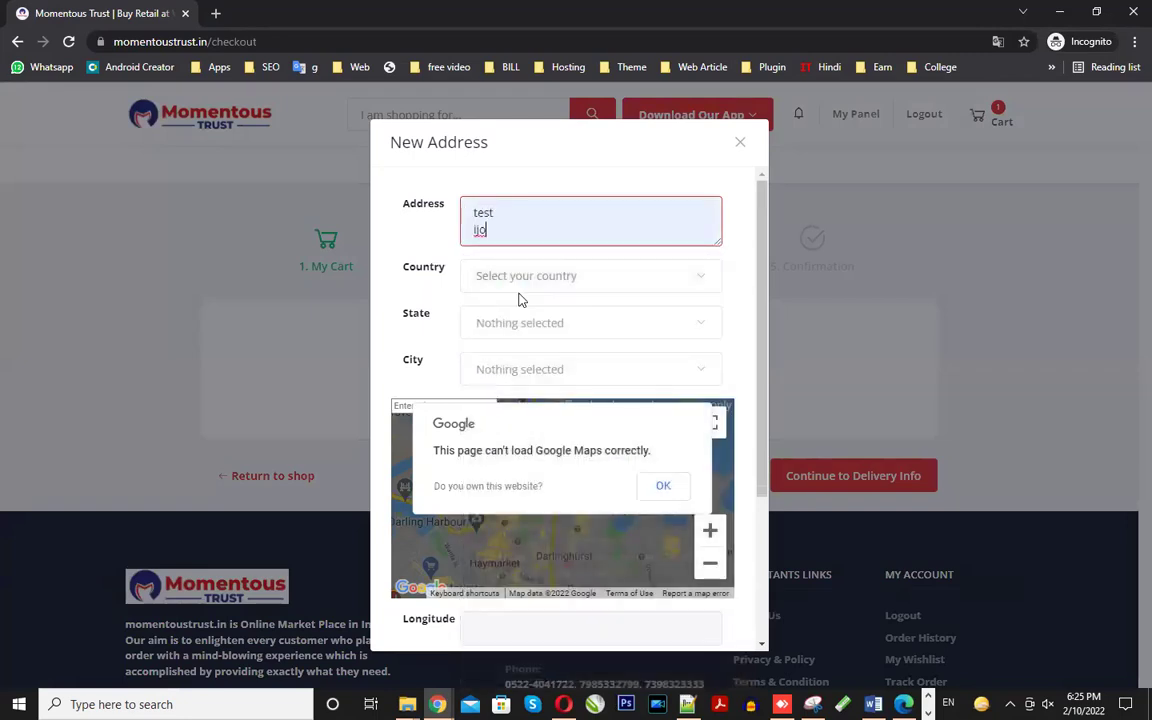
click(514, 287)
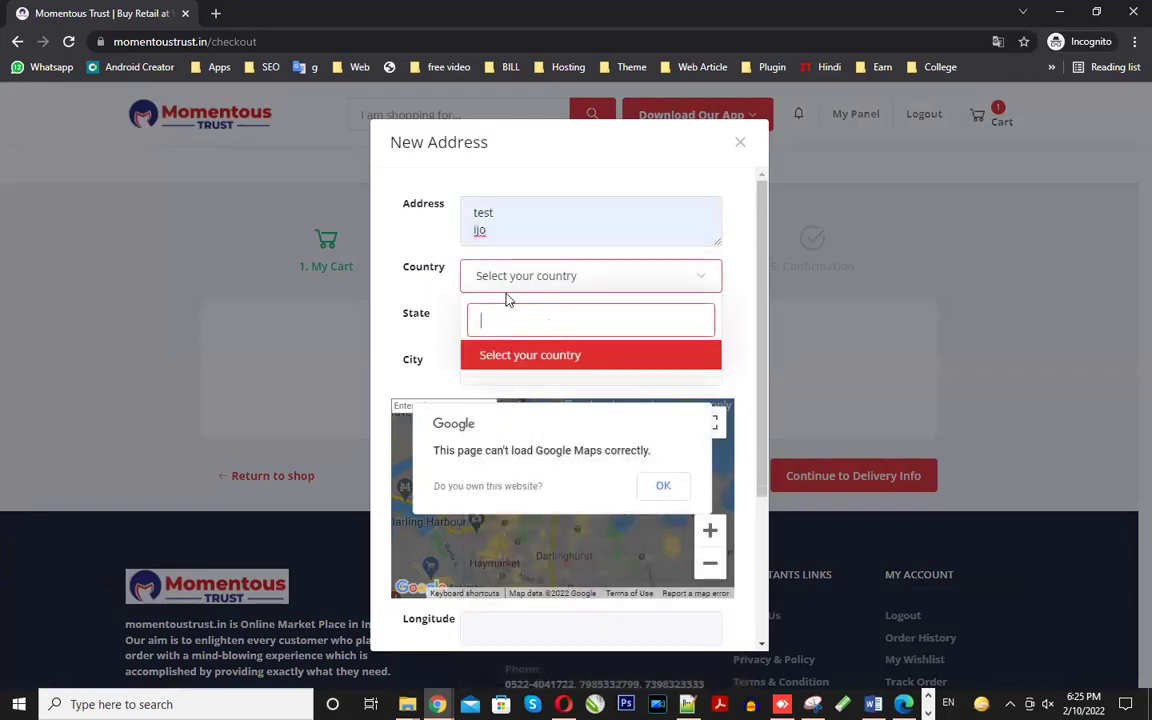
text(in)
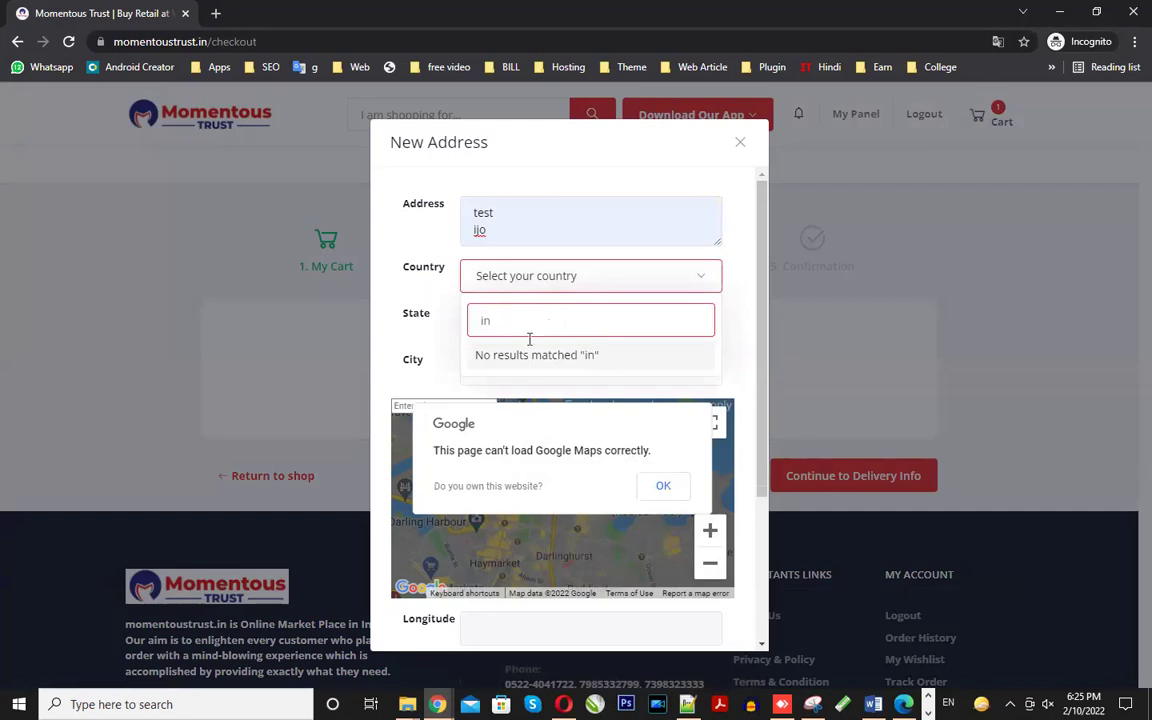
click(435, 330)
click(506, 283)
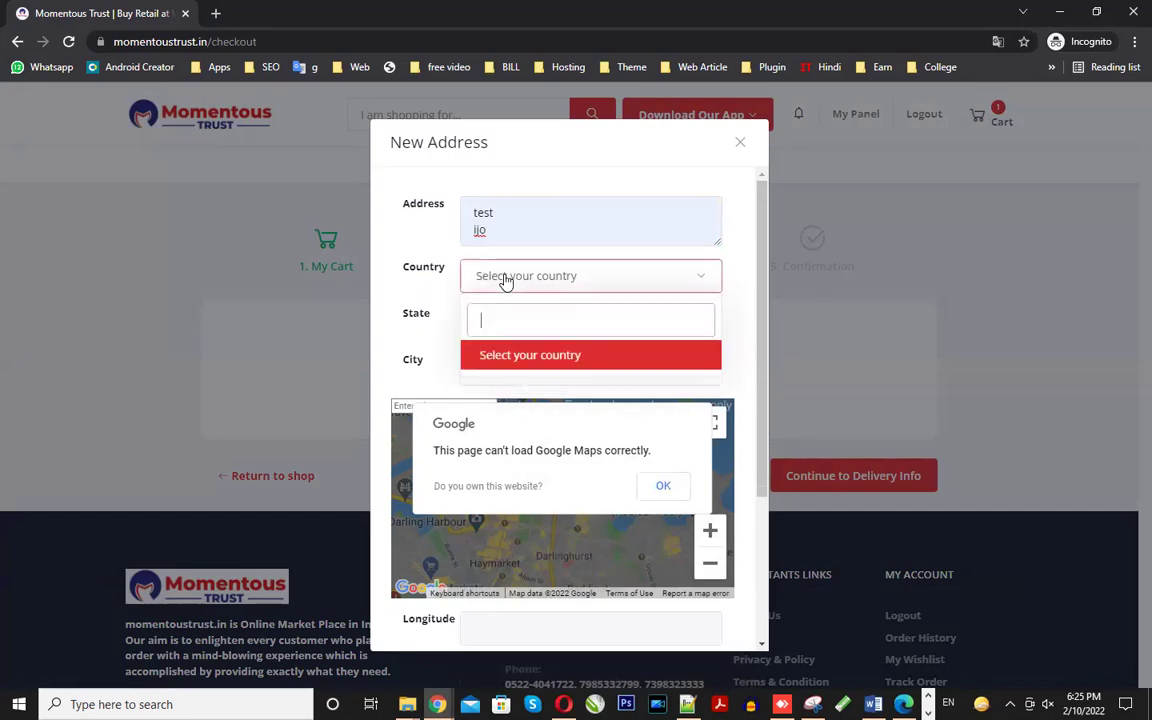
- Review the filled postal code and address fields, then switch to the other browser window
scroll(495, 330, down, 3)
scroll(527, 347, up, 3)
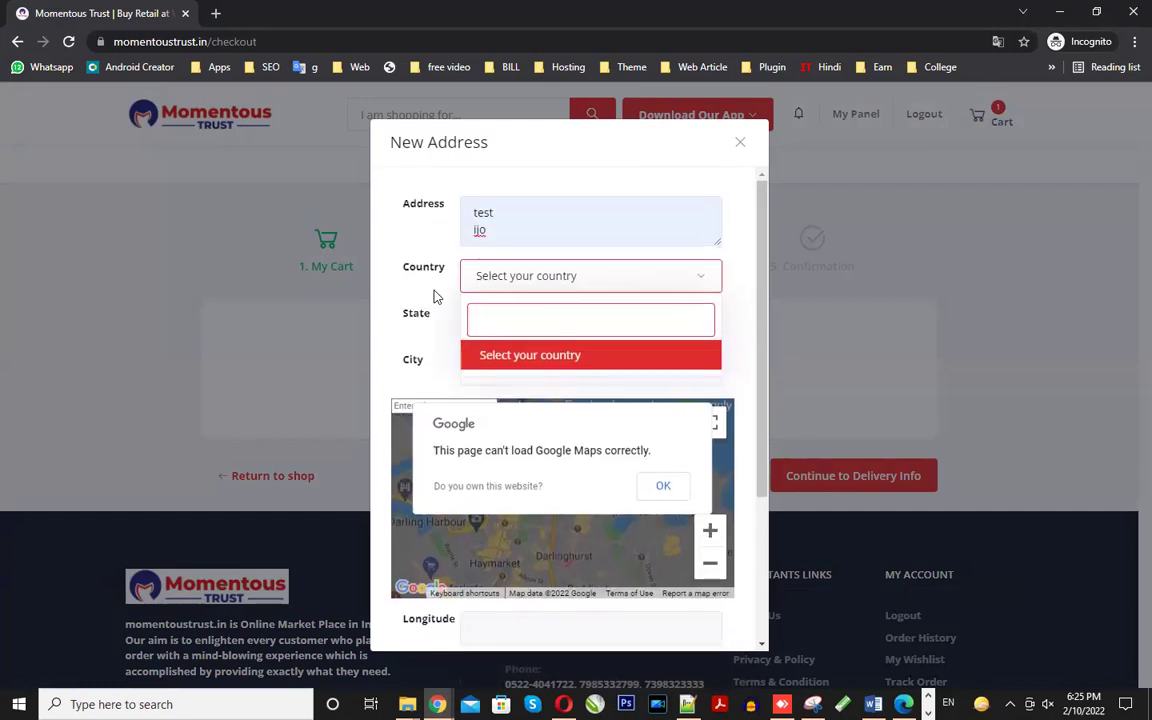
click(500, 300)
scroll(530, 347, down, 2)
scroll(430, 330, up, 2)
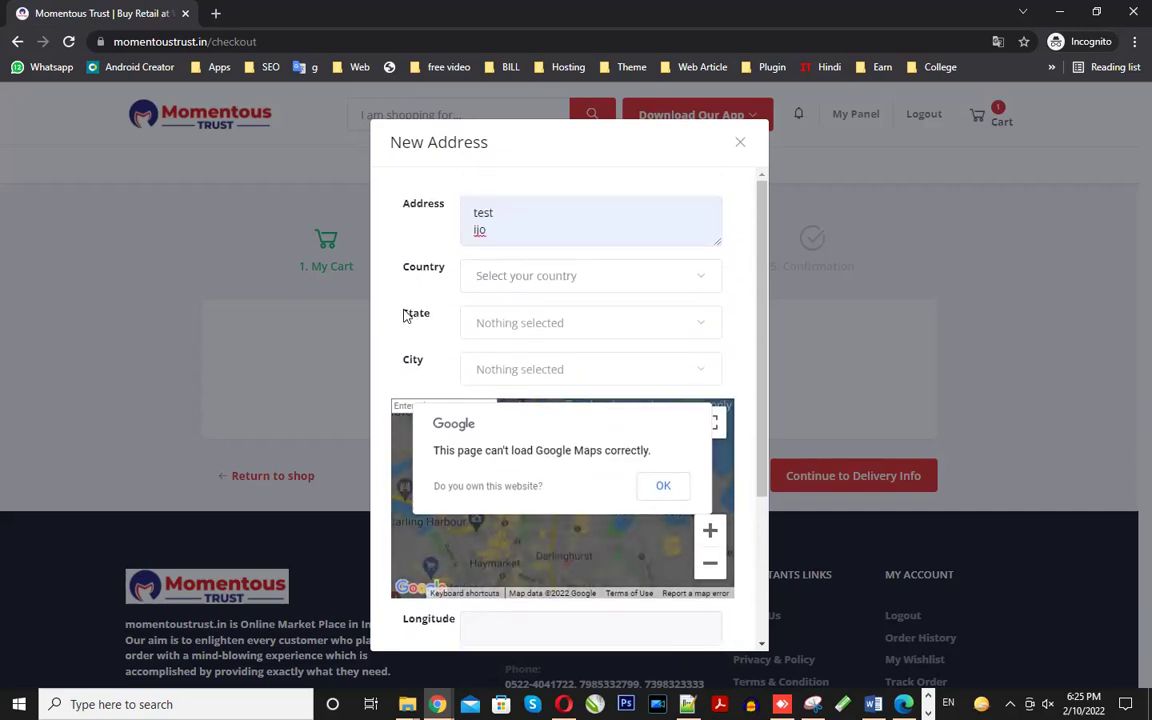
scroll(598, 372, down, 3)
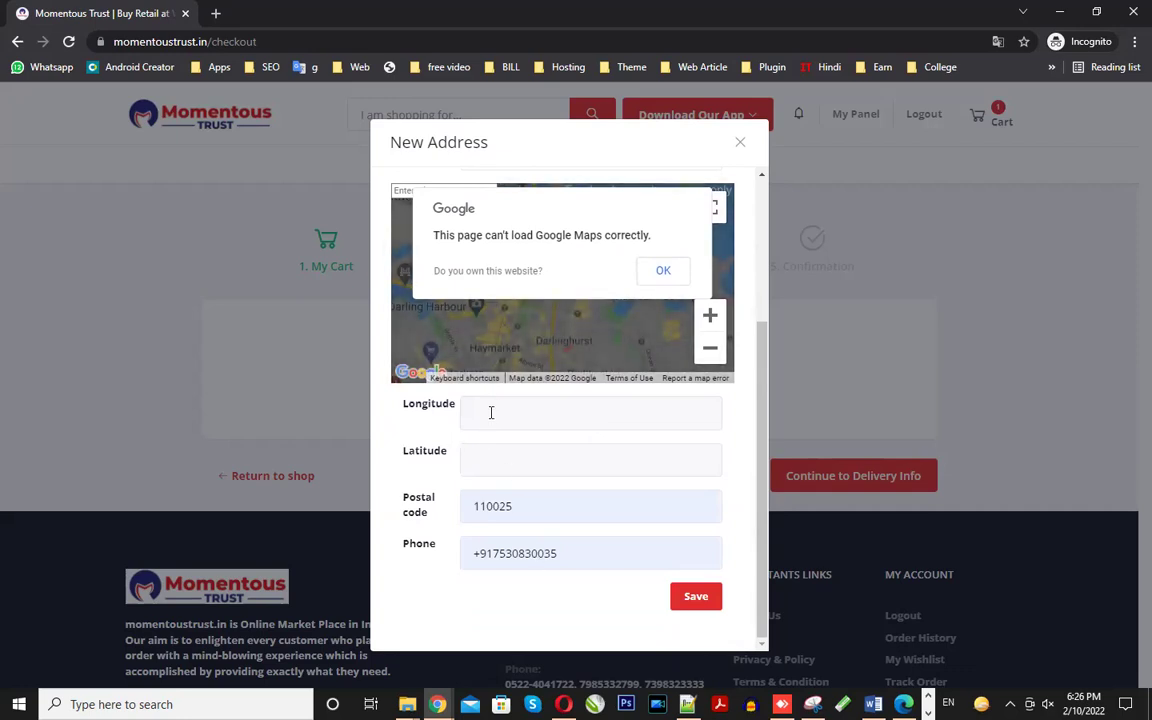
double_click(512, 515)
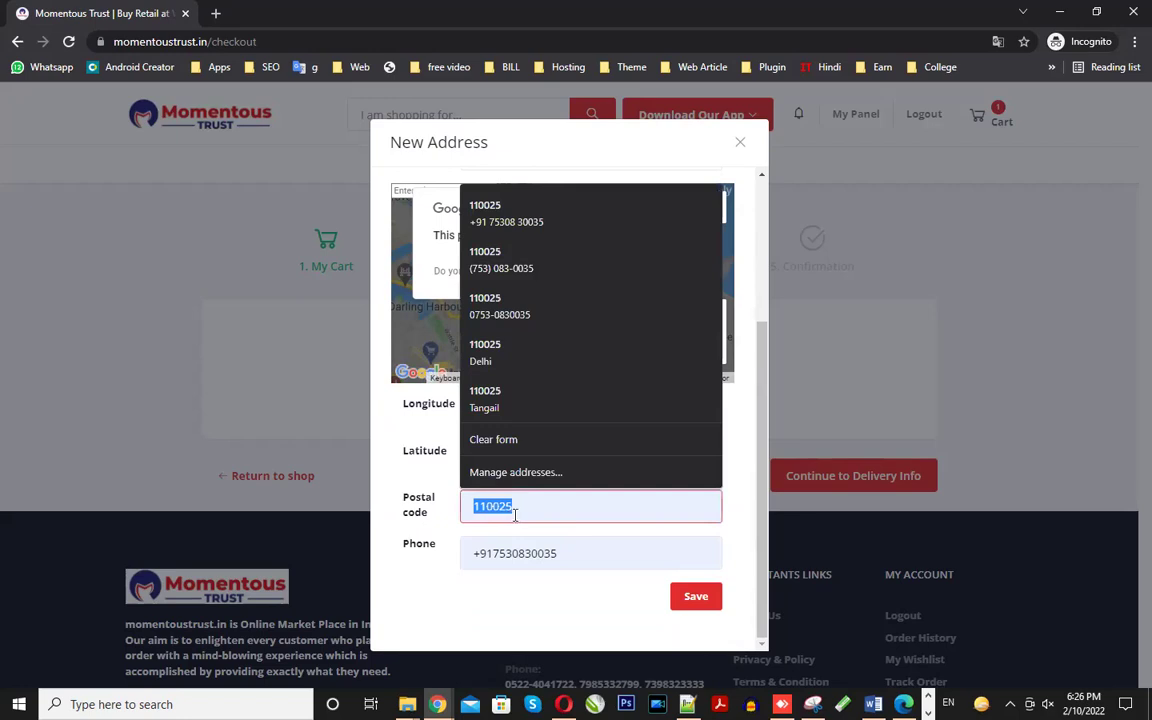
scroll(555, 555, up, 2)
click(432, 314)
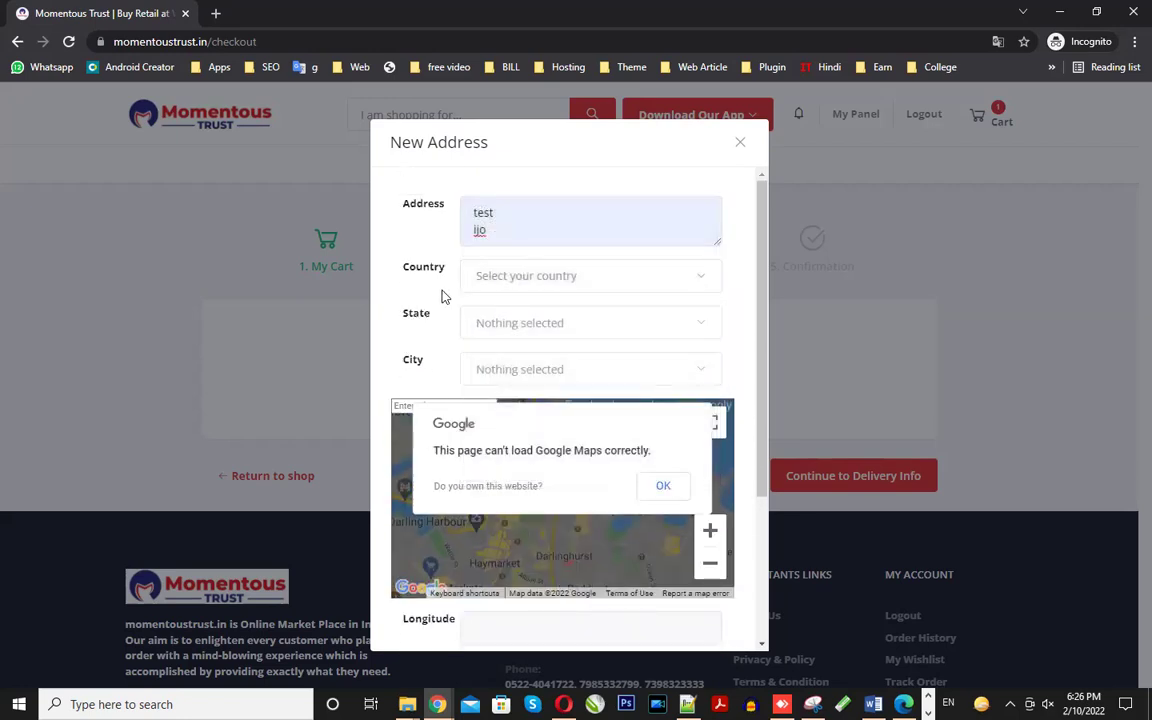
click(449, 212)
click(400, 250)
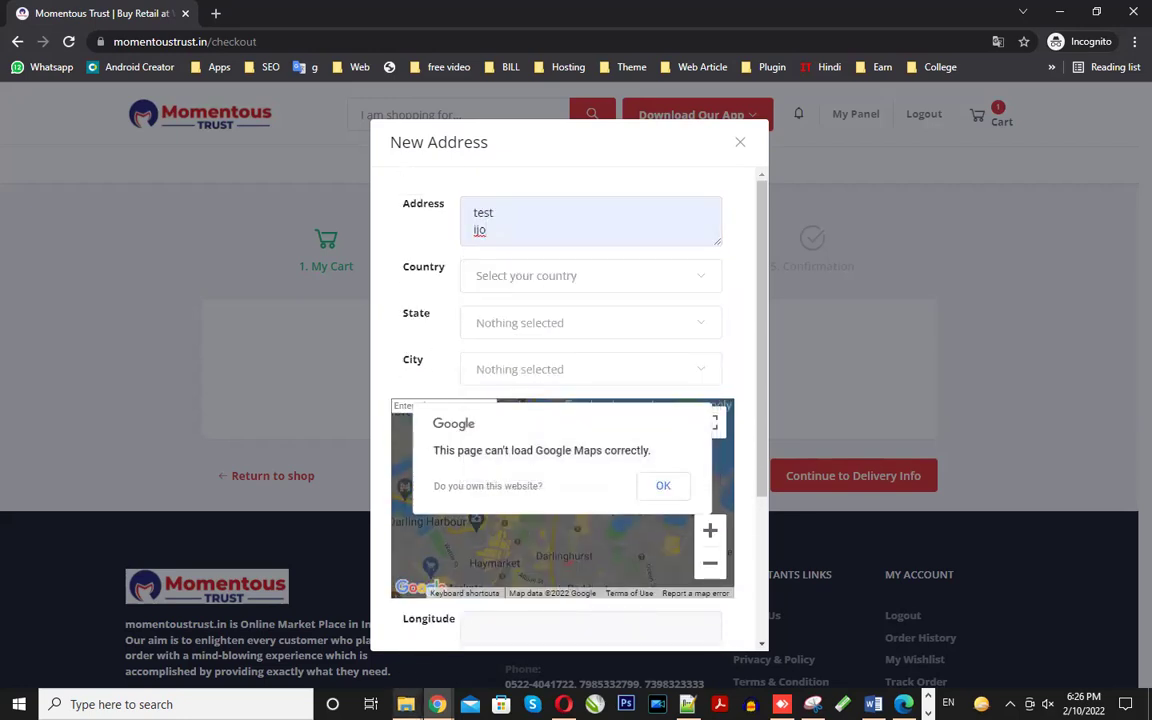
mouse_move(437, 704)
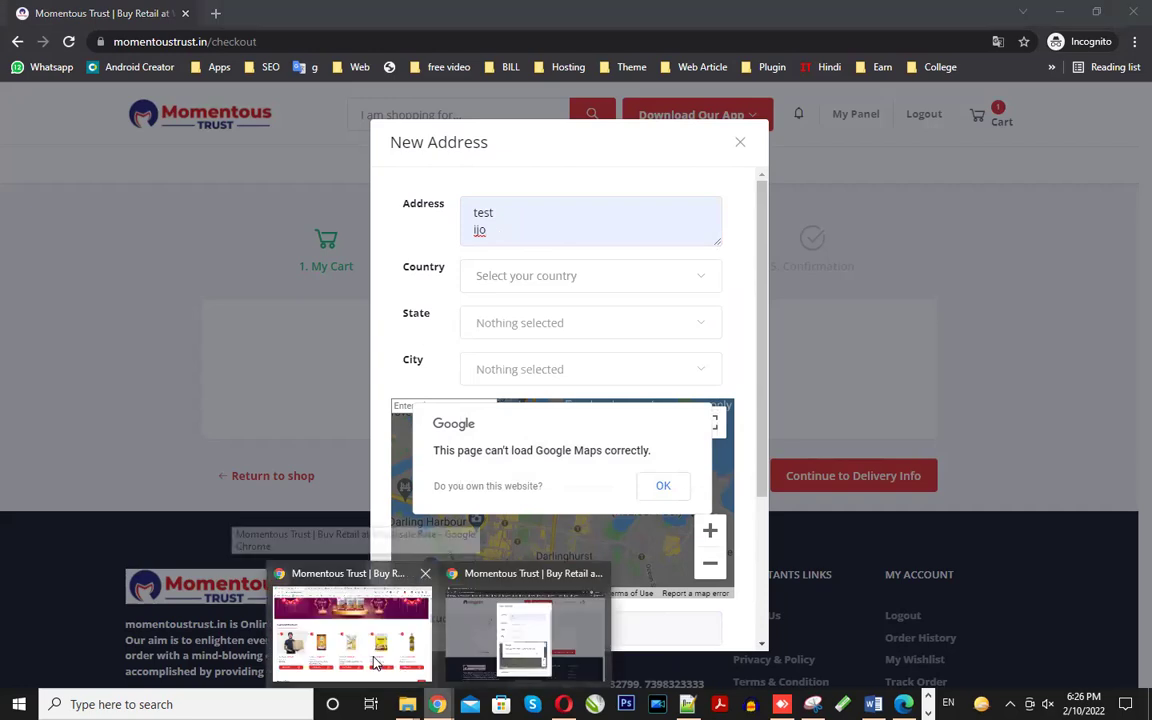
click(377, 660)
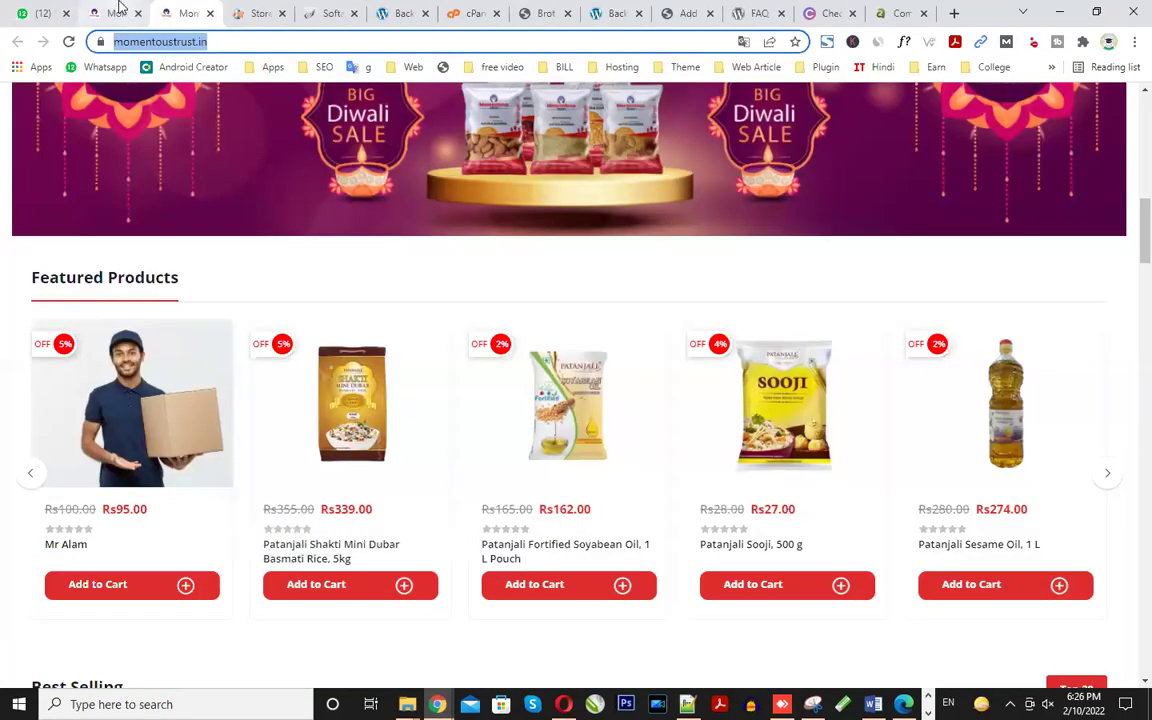
- In admin, open the Shipping Countries list under Setup and Configurations > Shipping
click(113, 13)
scroll(140, 603, down, 3)
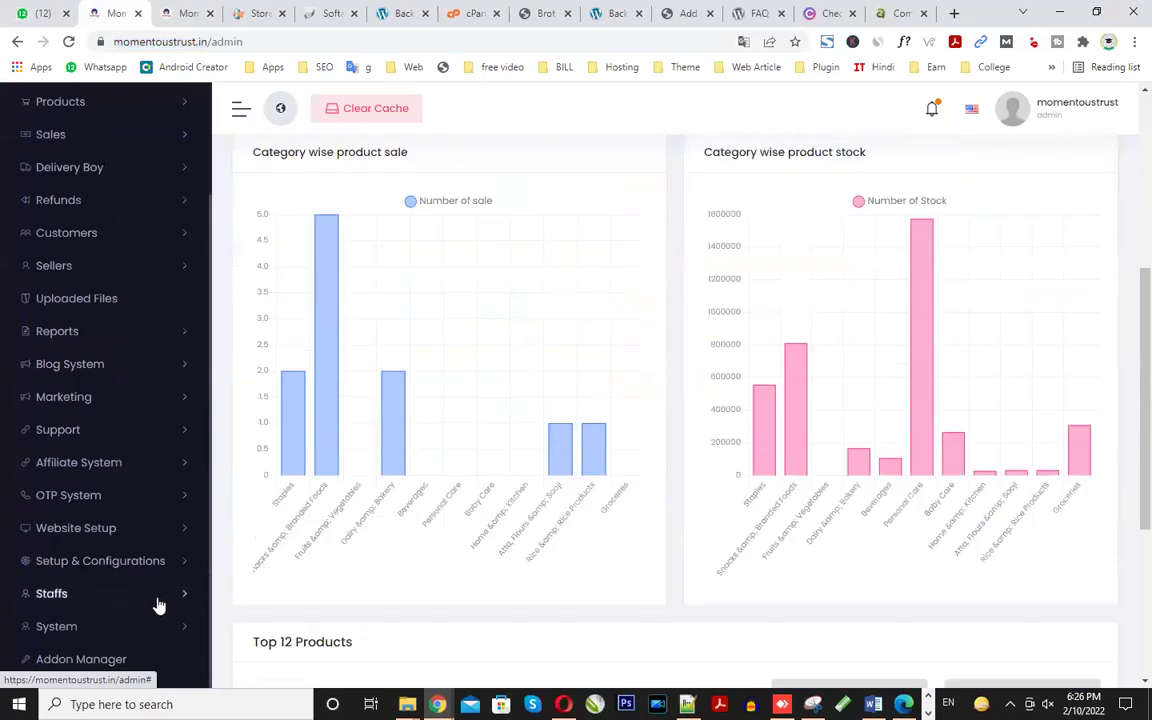
click(168, 563)
scroll(172, 591, down, 3)
scroll(172, 591, down, 1)
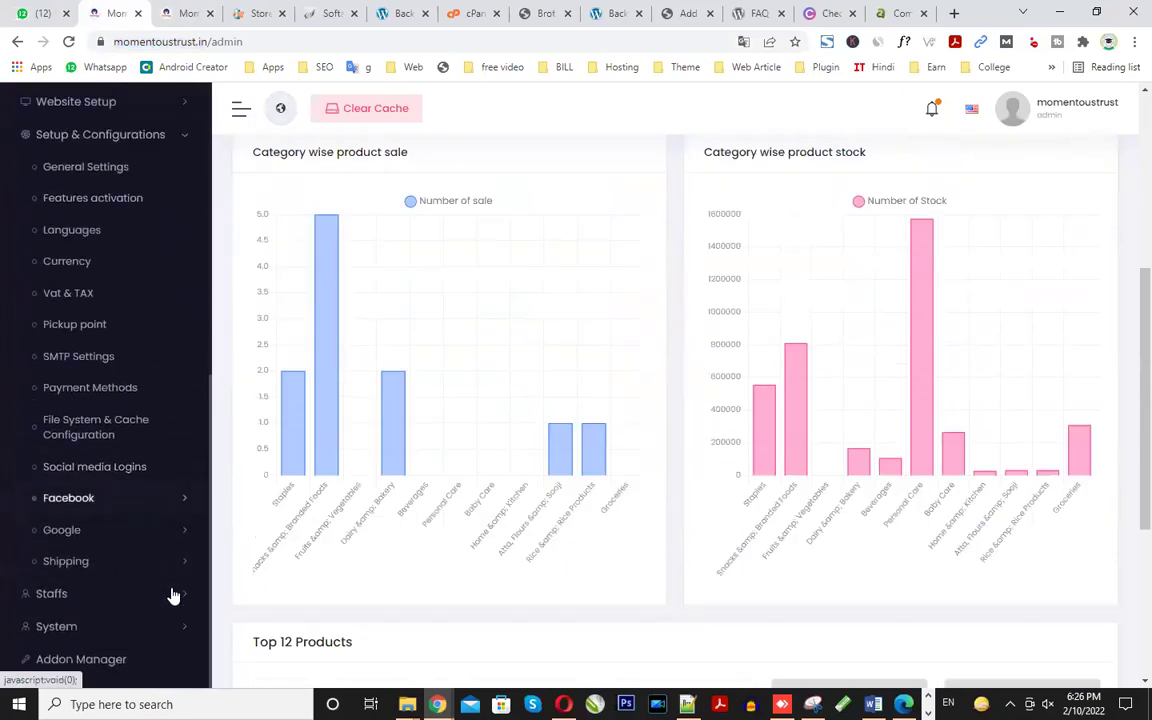
click(170, 565)
scroll(170, 568, down, 1)
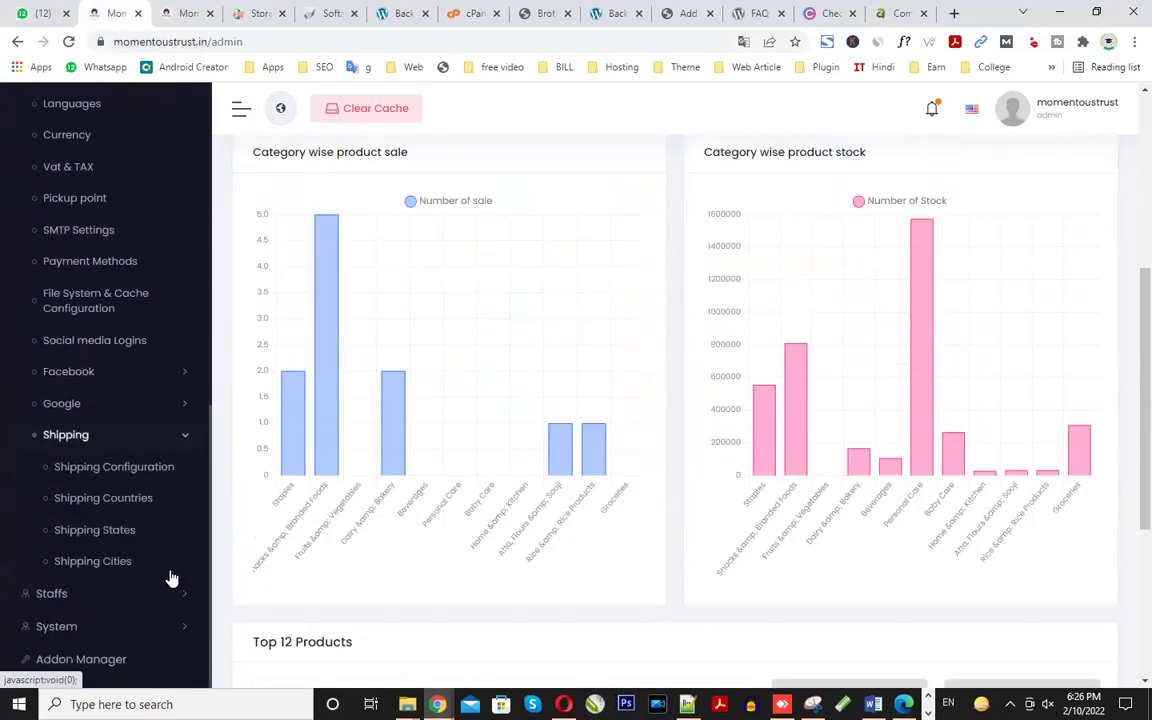
click(112, 505)
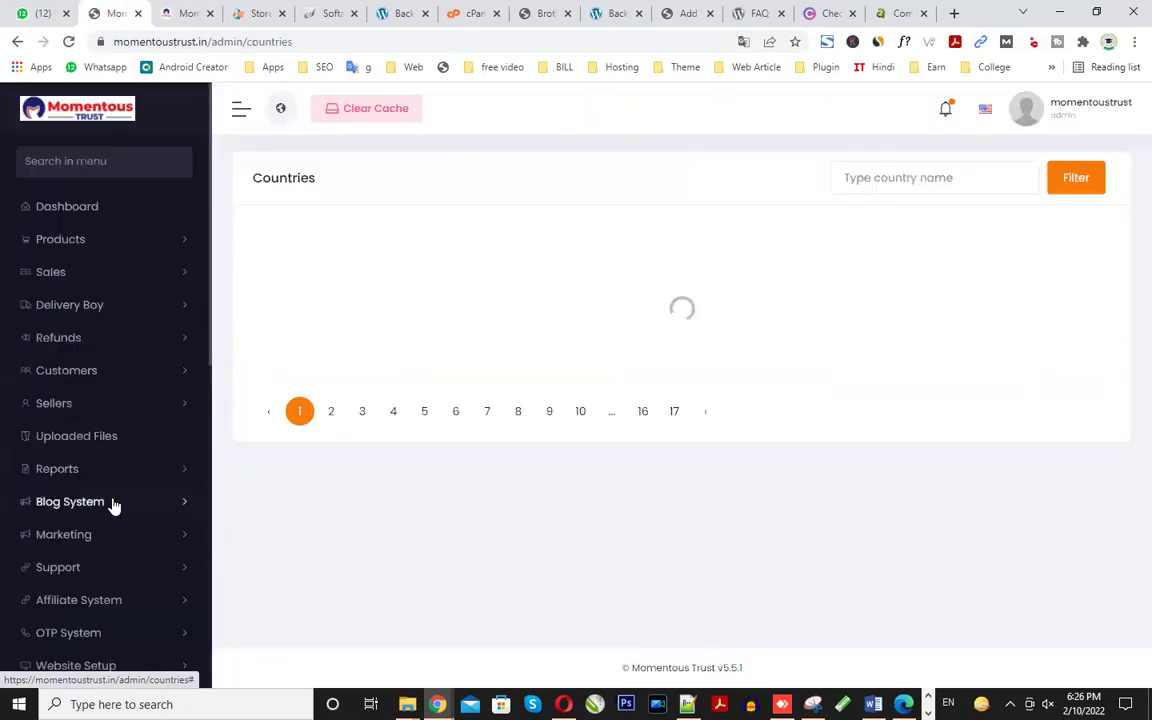
- Filter the countries to india and switch India on, closing the stray Mail dialog
click(880, 179)
click(874, 213)
click(1052, 183)
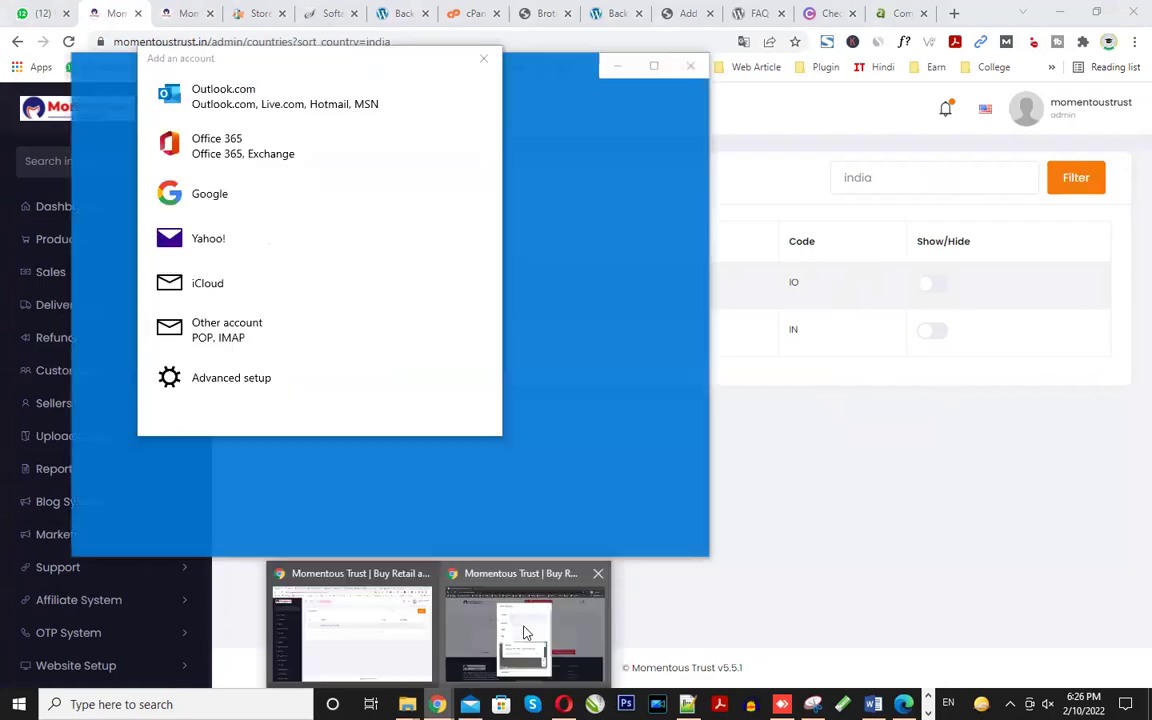
click(482, 62)
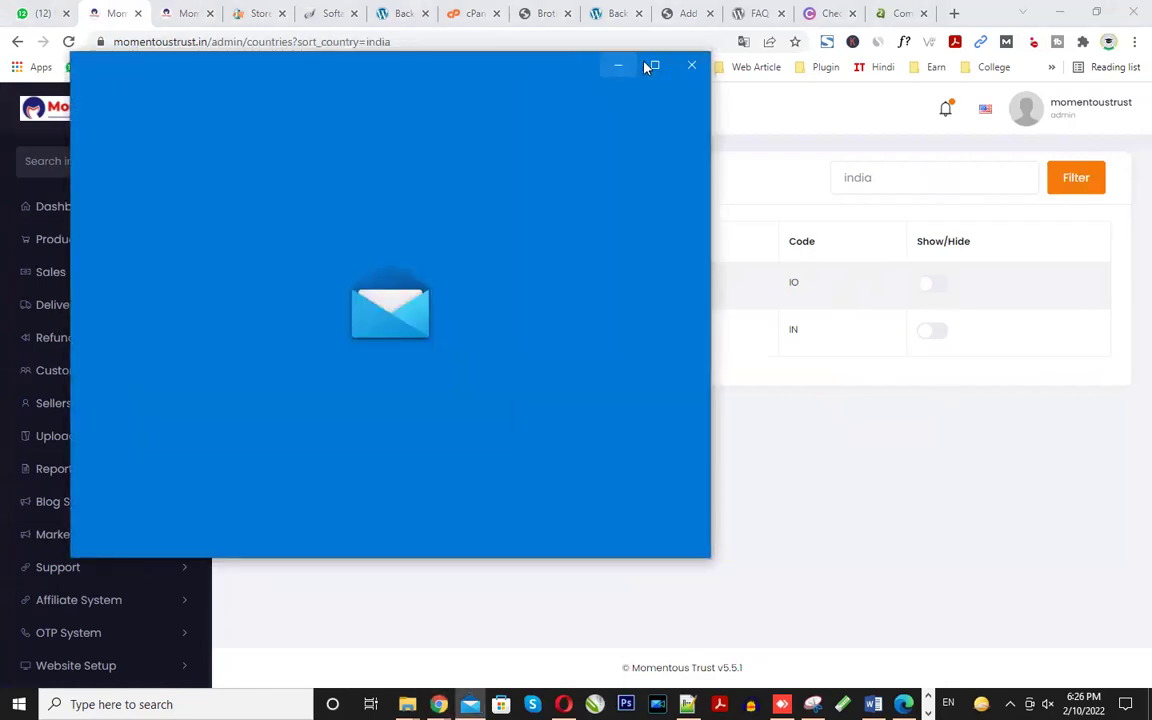
click(680, 66)
- Check the storefront New Address country and state choices, then return to admin
mouse_move(438, 704)
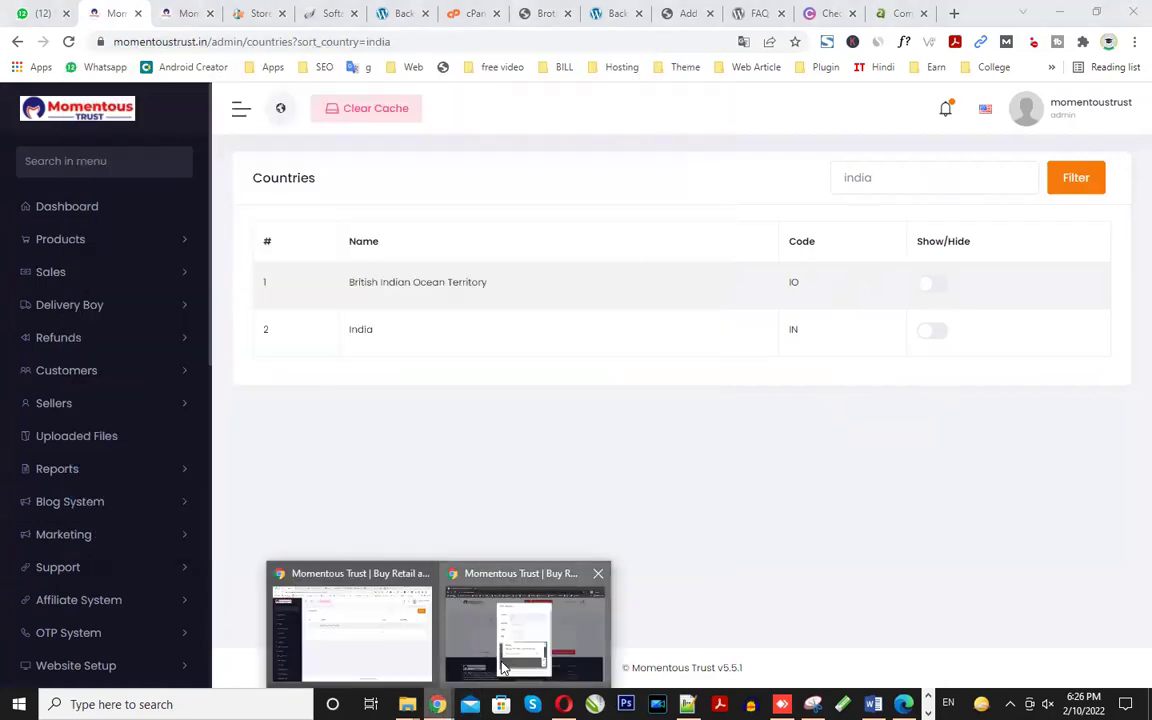
click(481, 666)
click(523, 276)
click(506, 334)
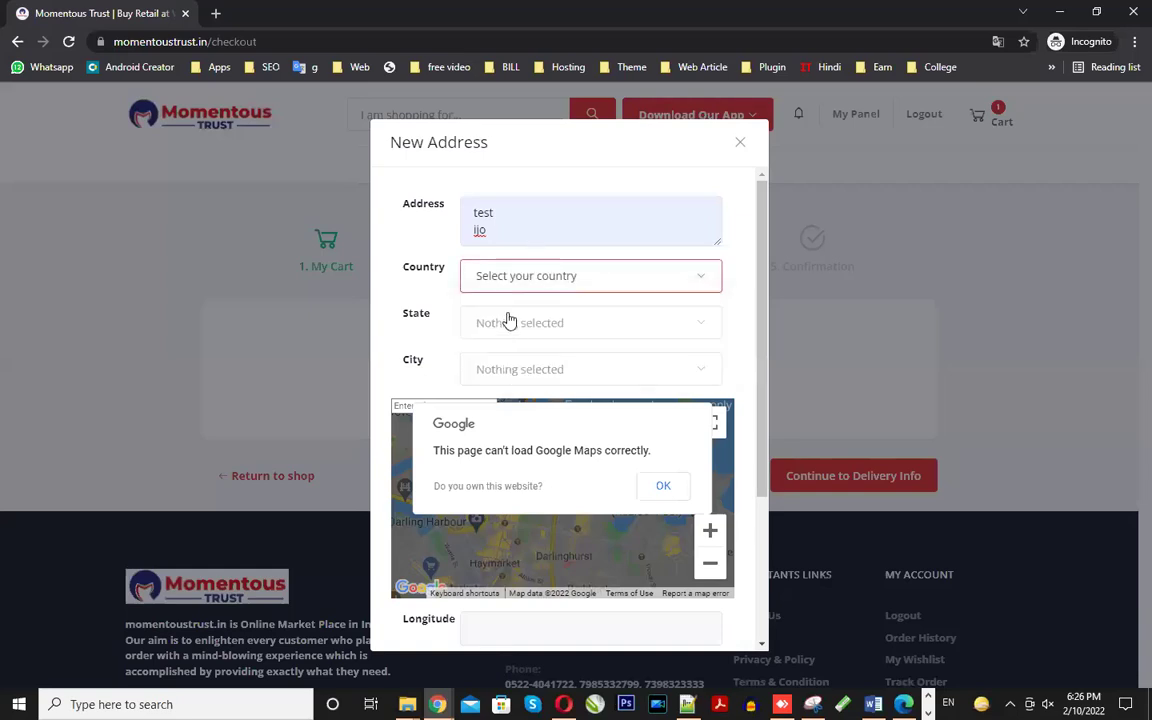
click(504, 334)
mouse_move(438, 704)
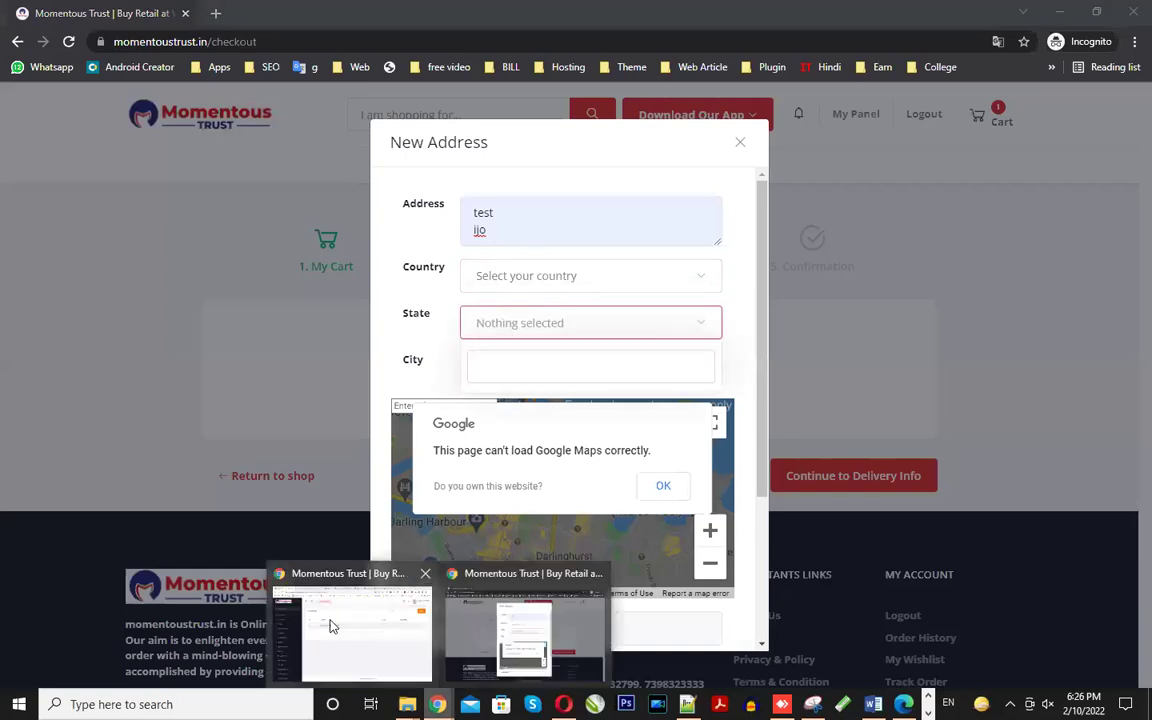
click(336, 667)
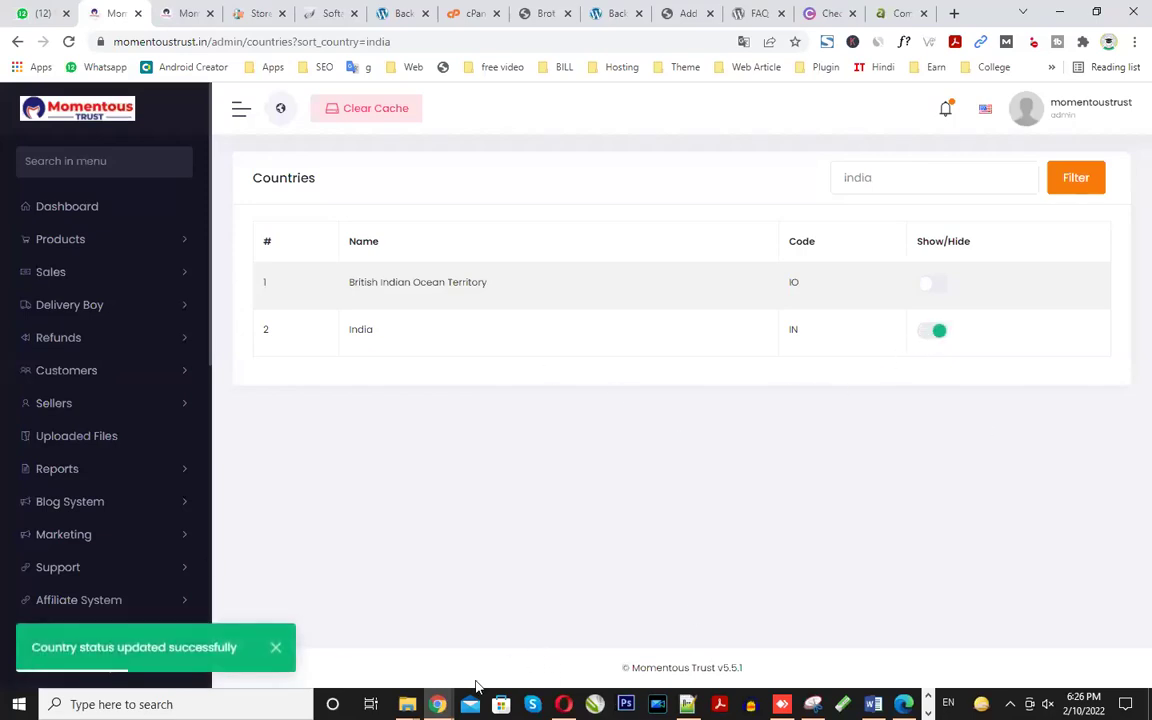
- Reload storefront checkout and start a new address filled from the saved test entry
mouse_move(438, 704)
click(485, 590)
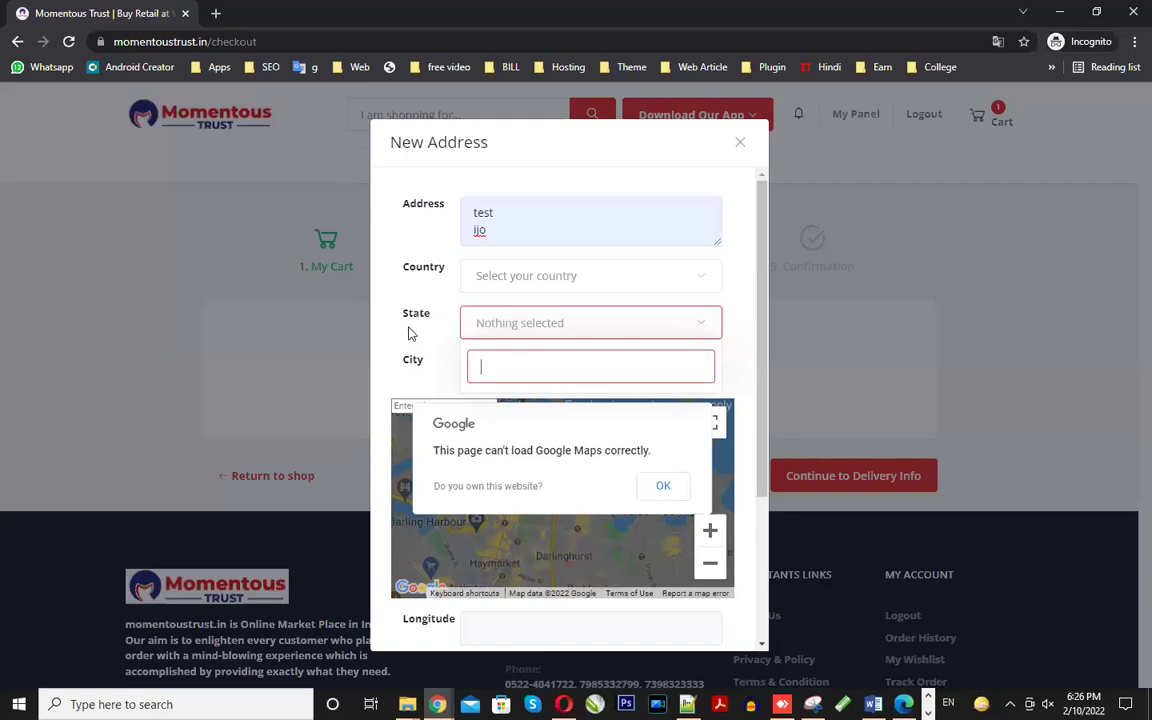
click(739, 144)
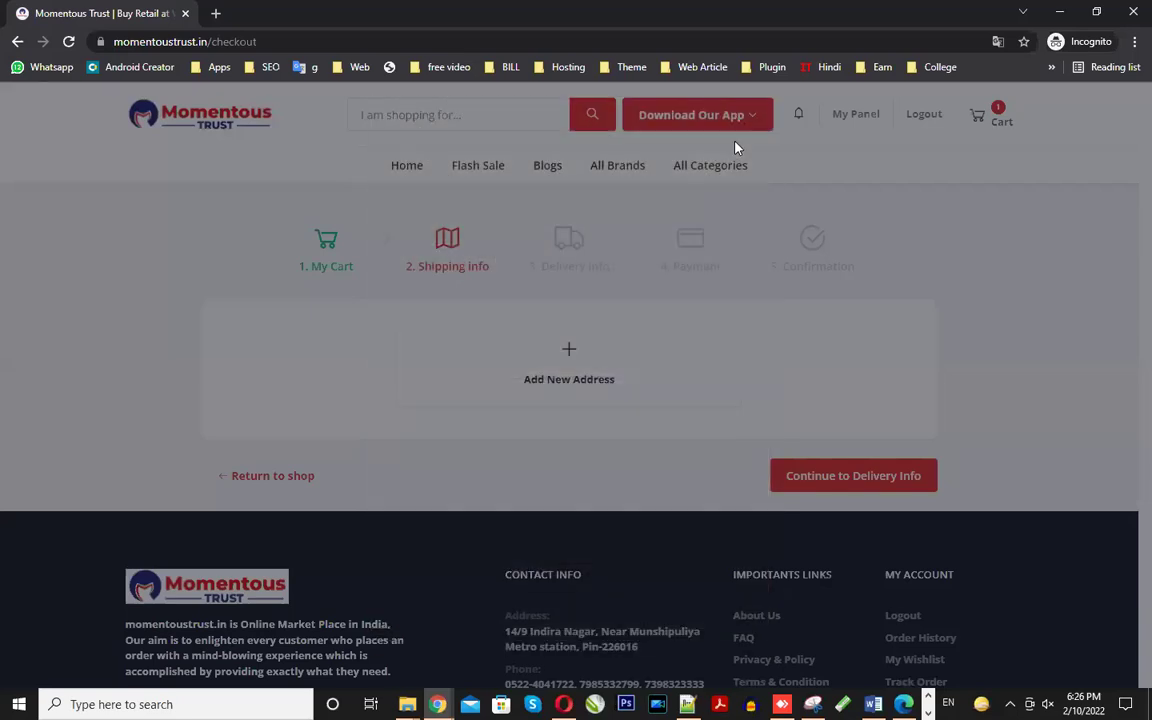
click(69, 42)
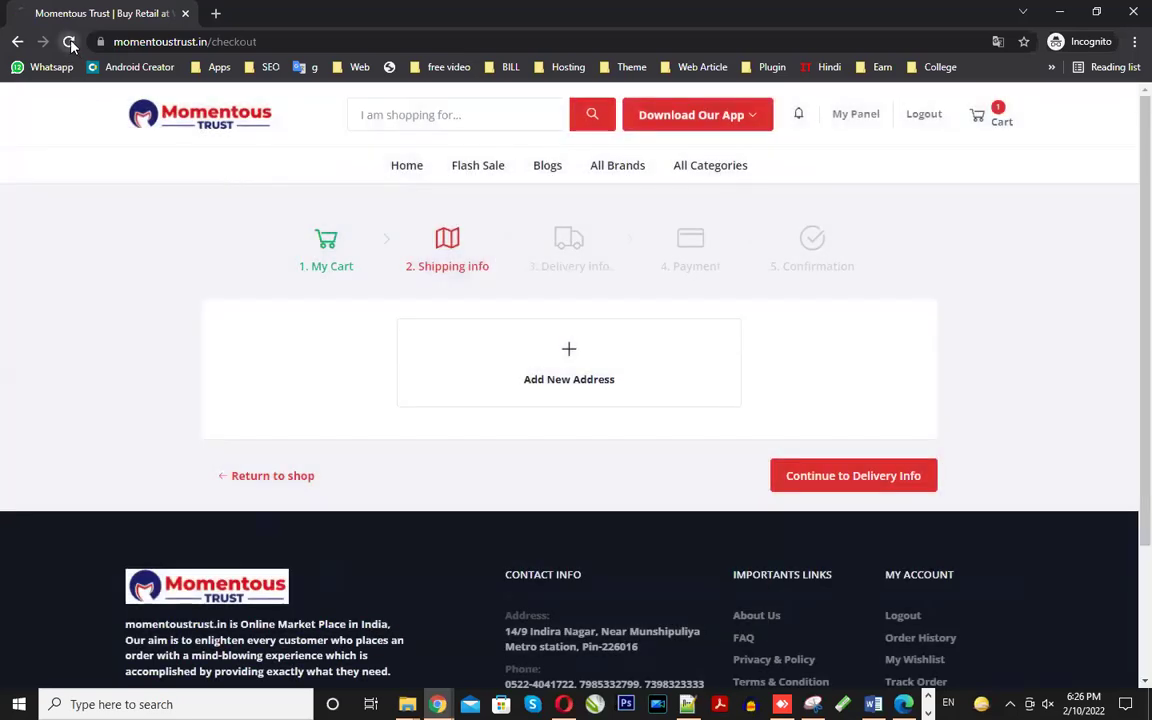
click(558, 364)
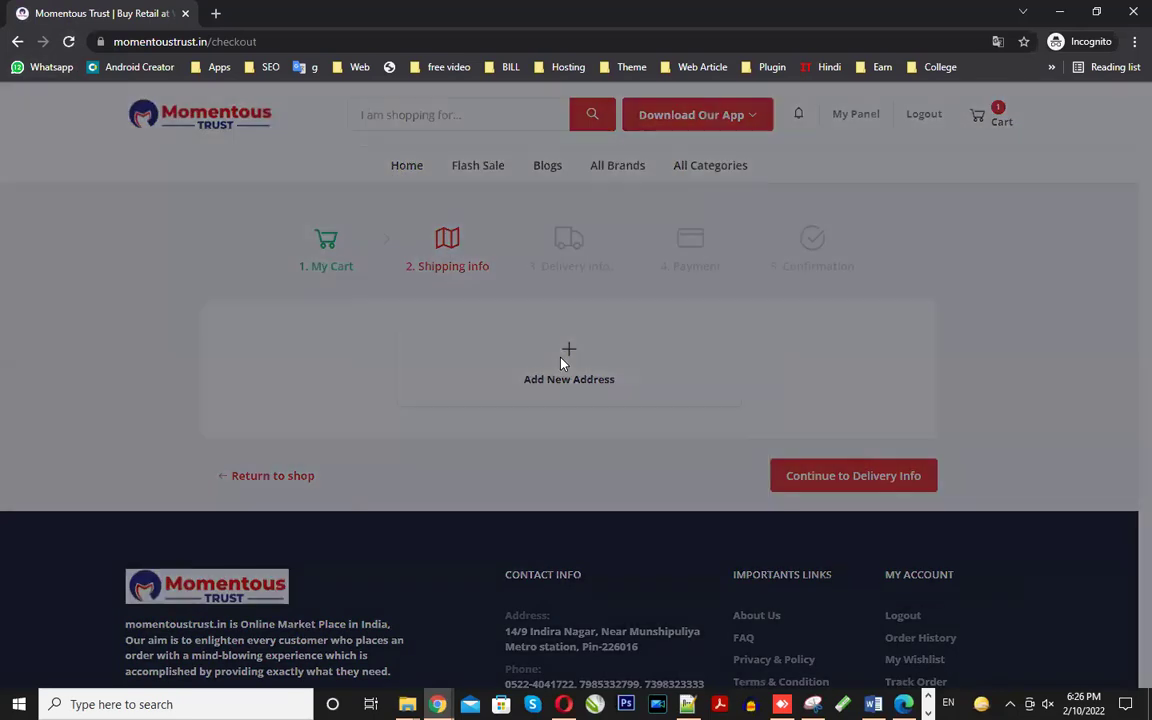
click(512, 226)
click(509, 287)
- Choose India as the country and find the State list offers no states
click(490, 279)
click(492, 381)
click(504, 323)
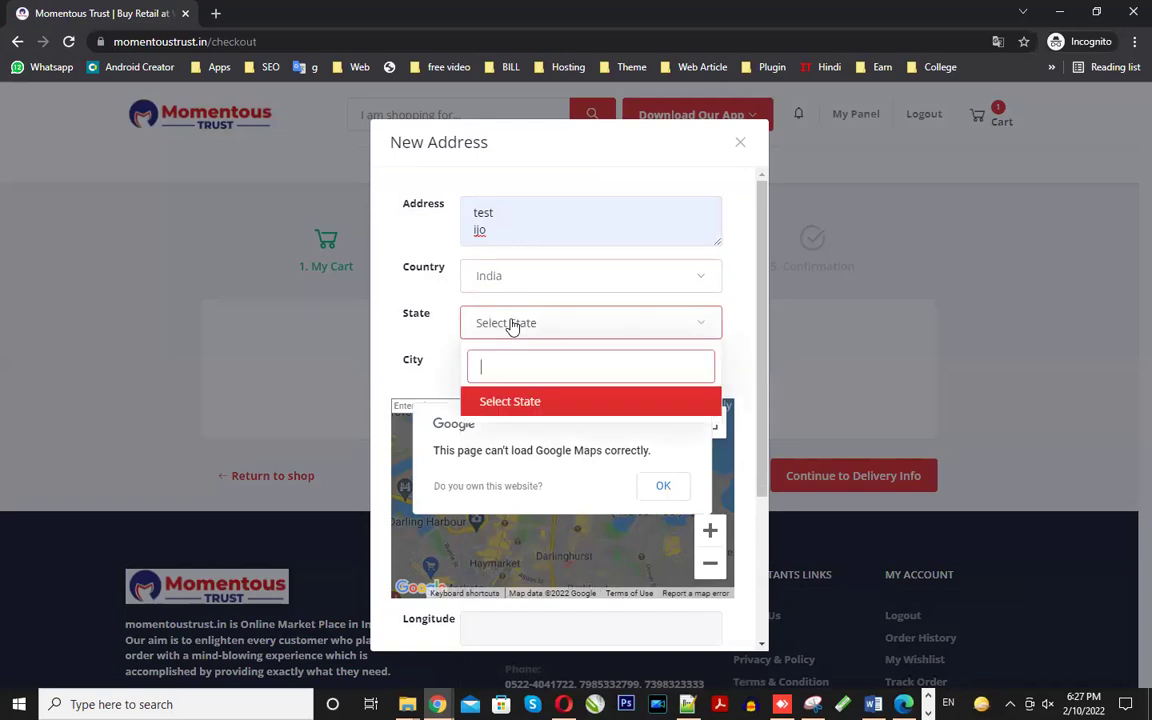
scroll(505, 380, down, 2)
scroll(505, 386, up, 1)
scroll(505, 386, up, 1)
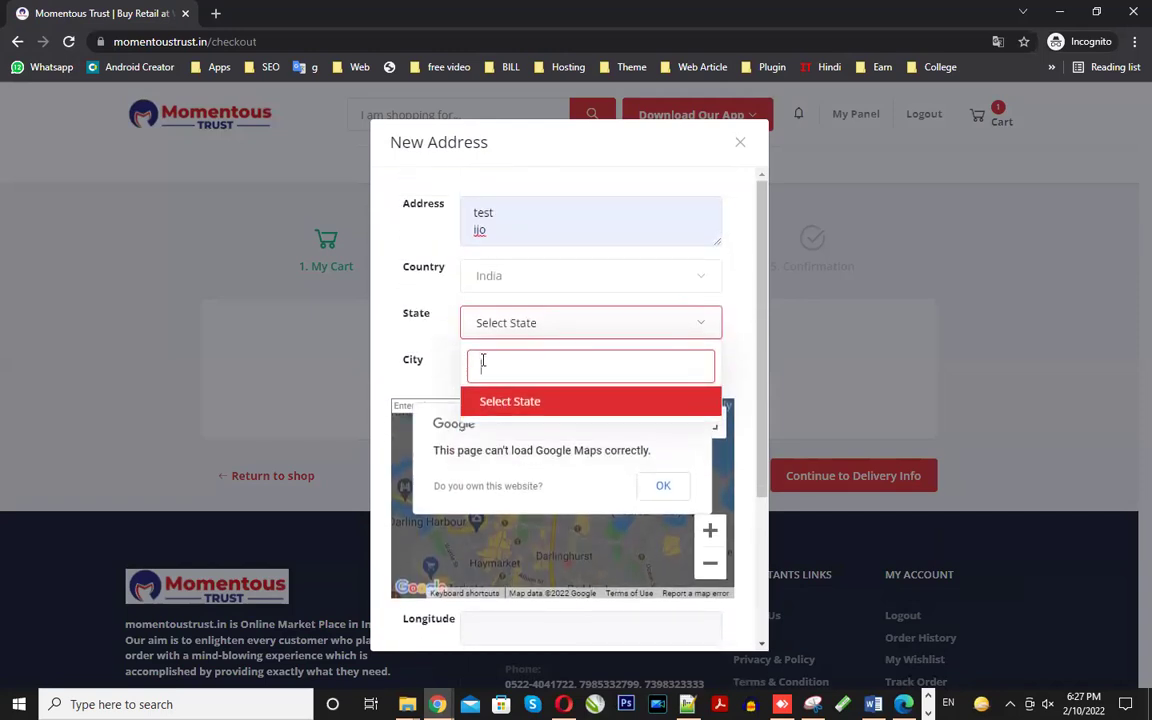
text(g)
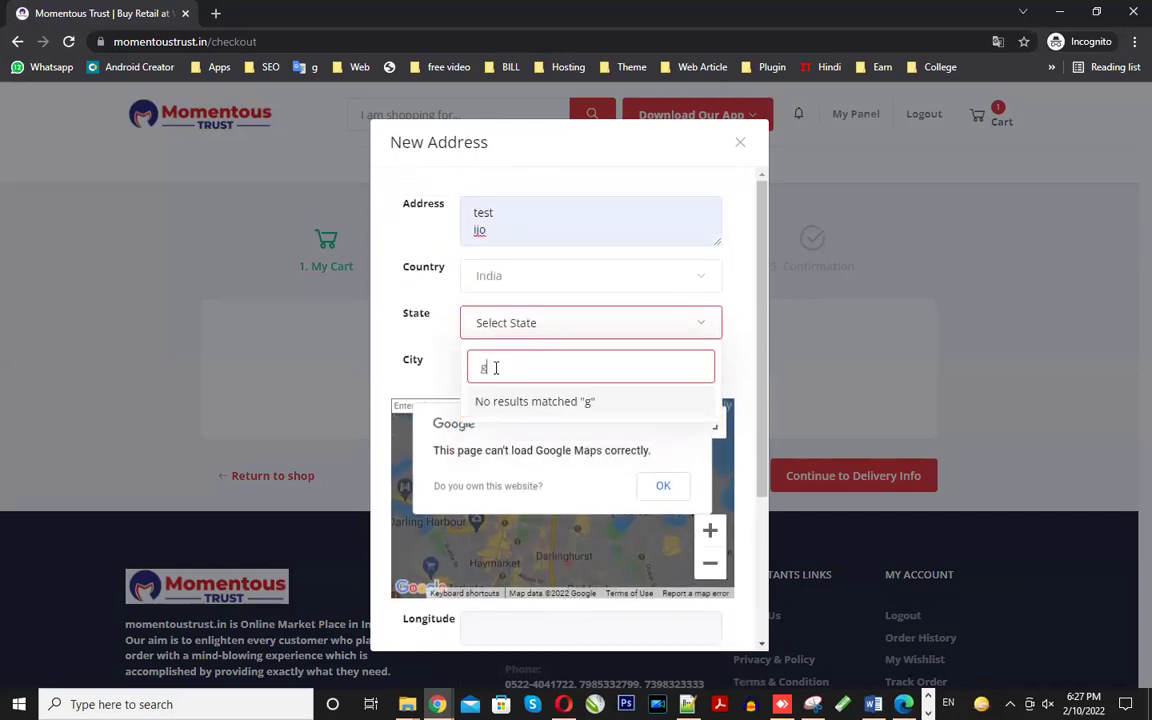
key(BackSpace)
click(437, 357)
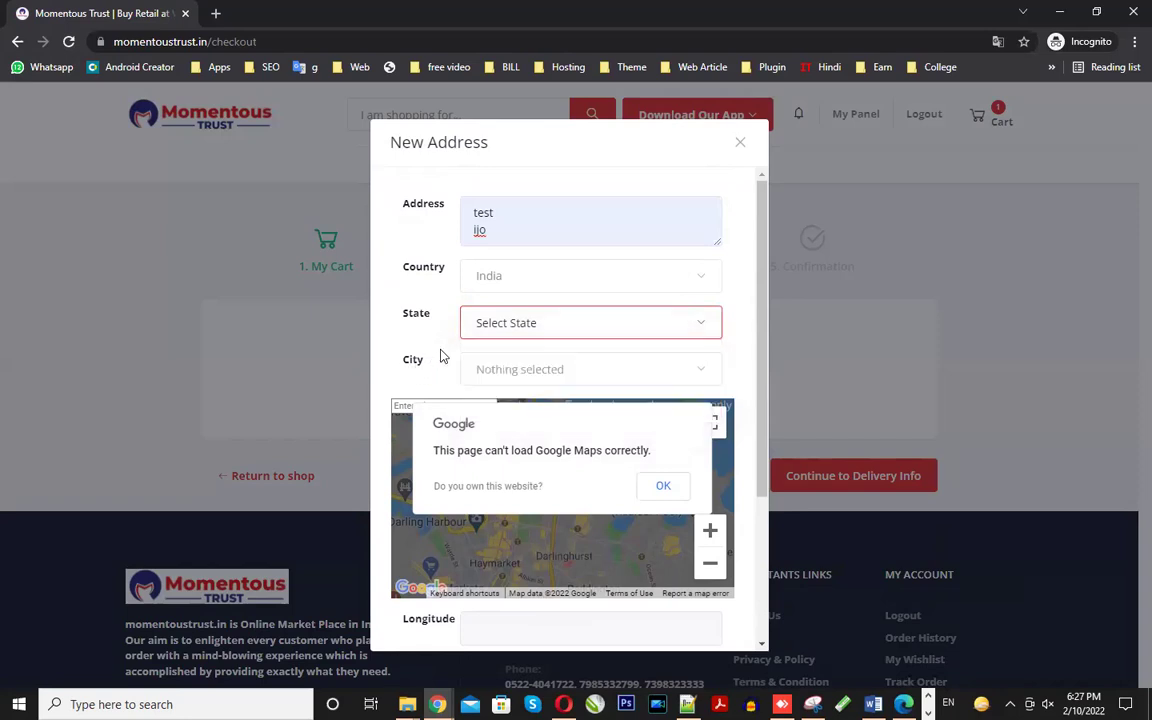
- Back in admin, open the Shipping States list
mouse_move(437, 704)
click(378, 671)
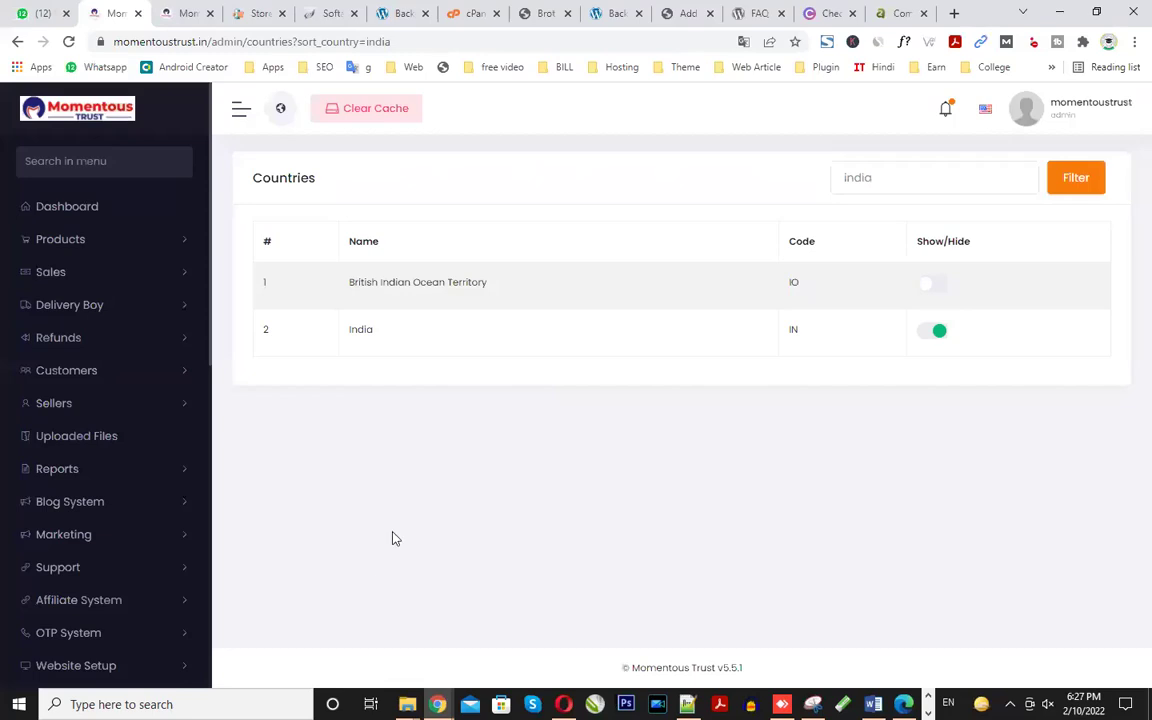
scroll(158, 565, down, 2)
scroll(158, 565, down, 5)
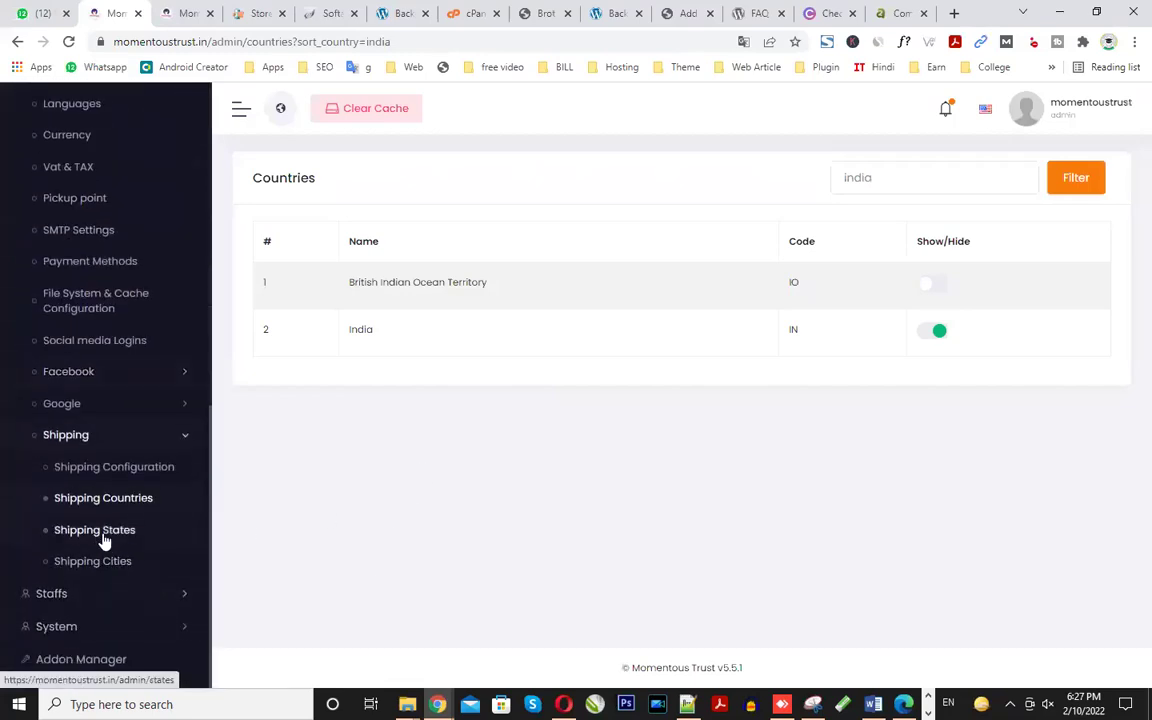
click(98, 540)
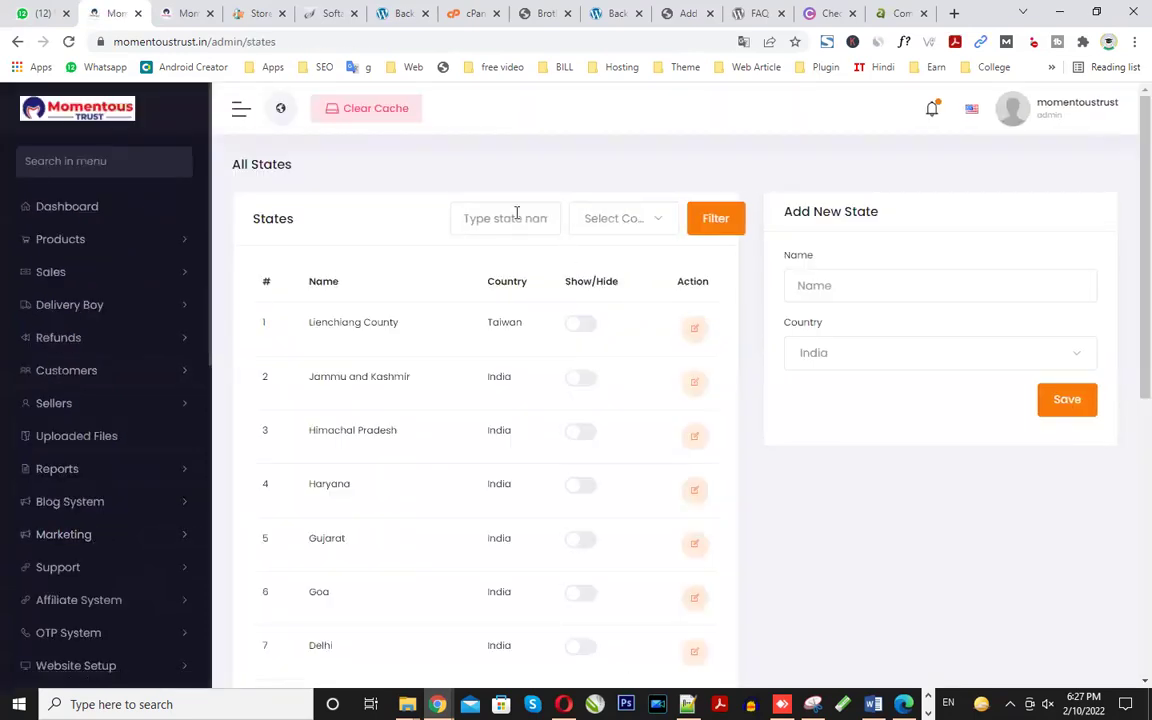
- Filter the states by 'kas' and switch on Jammu and Kashmir
click(516, 216)
text(ka)
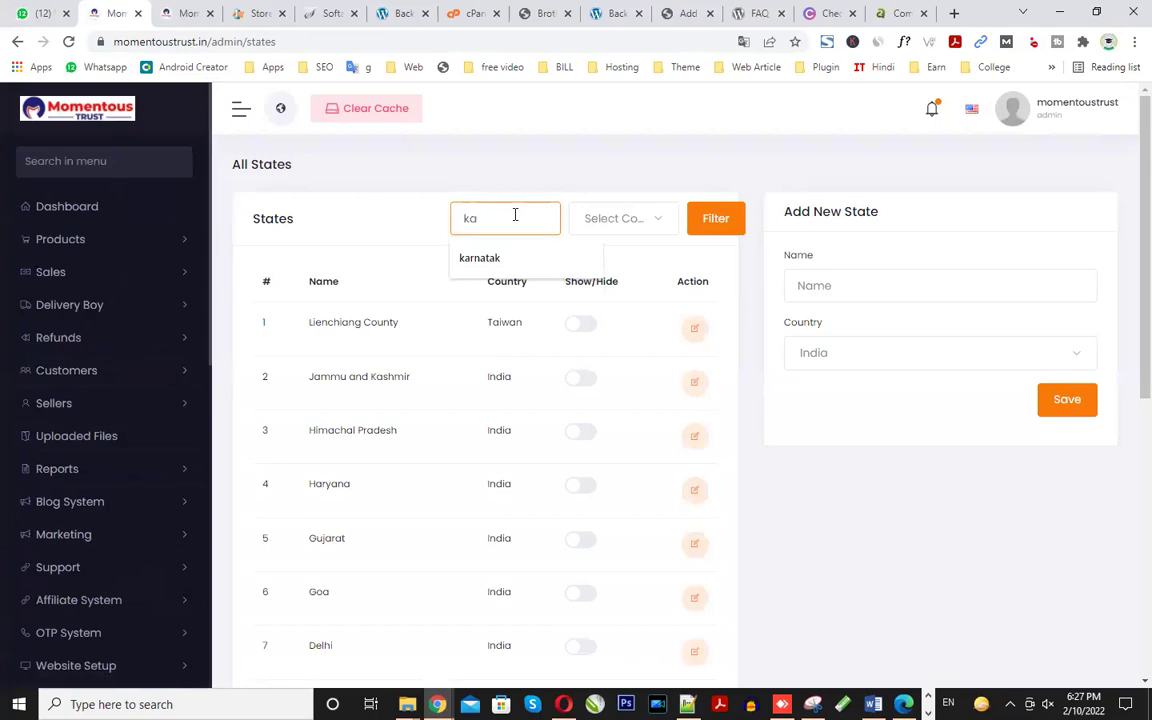
text(s)
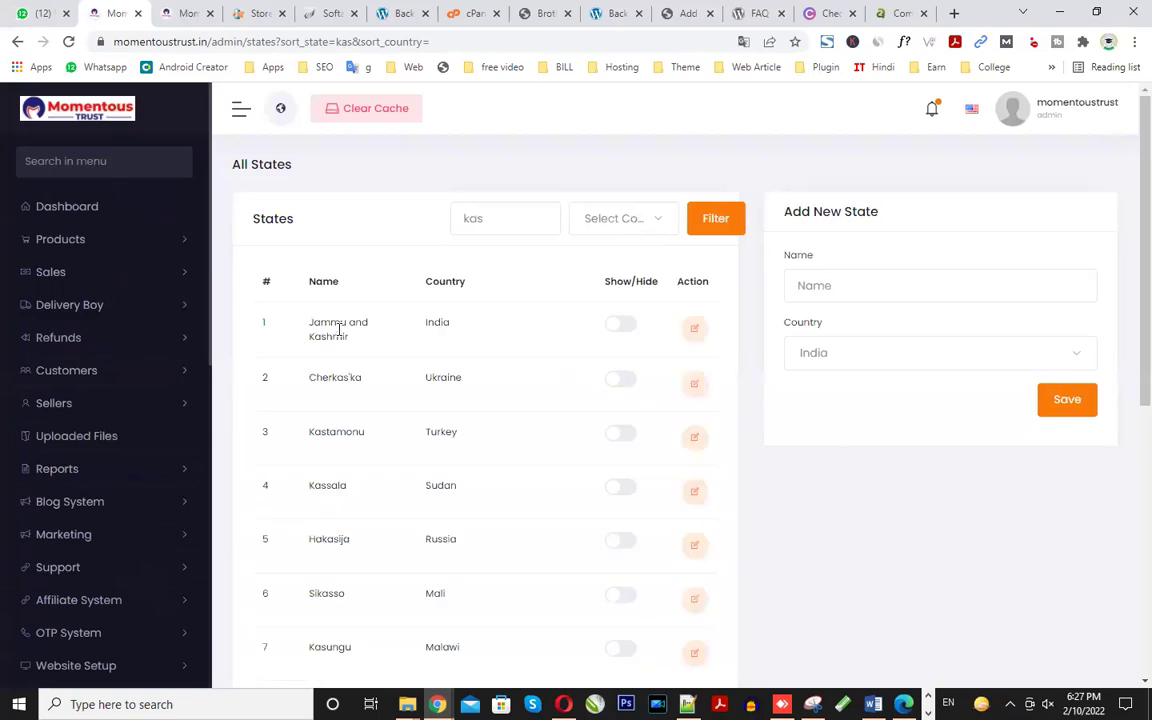
click(619, 326)
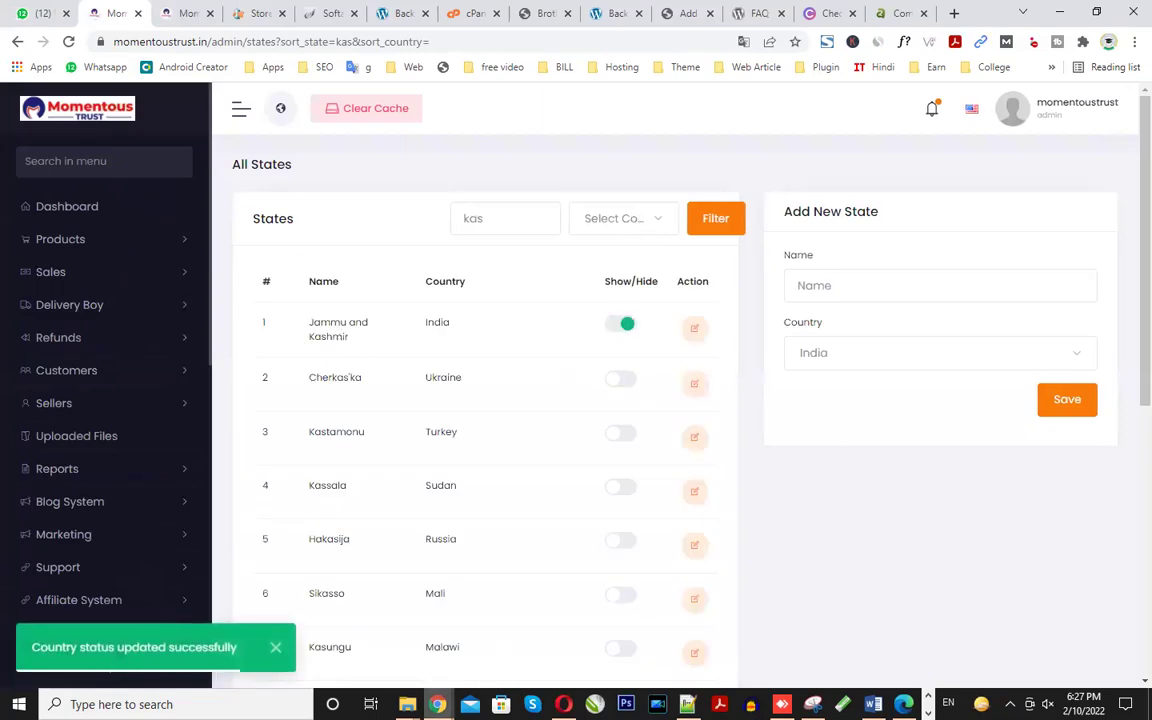
- Glance at the storefront checkout, then return to the admin states list
mouse_move(437, 704)
click(495, 605)
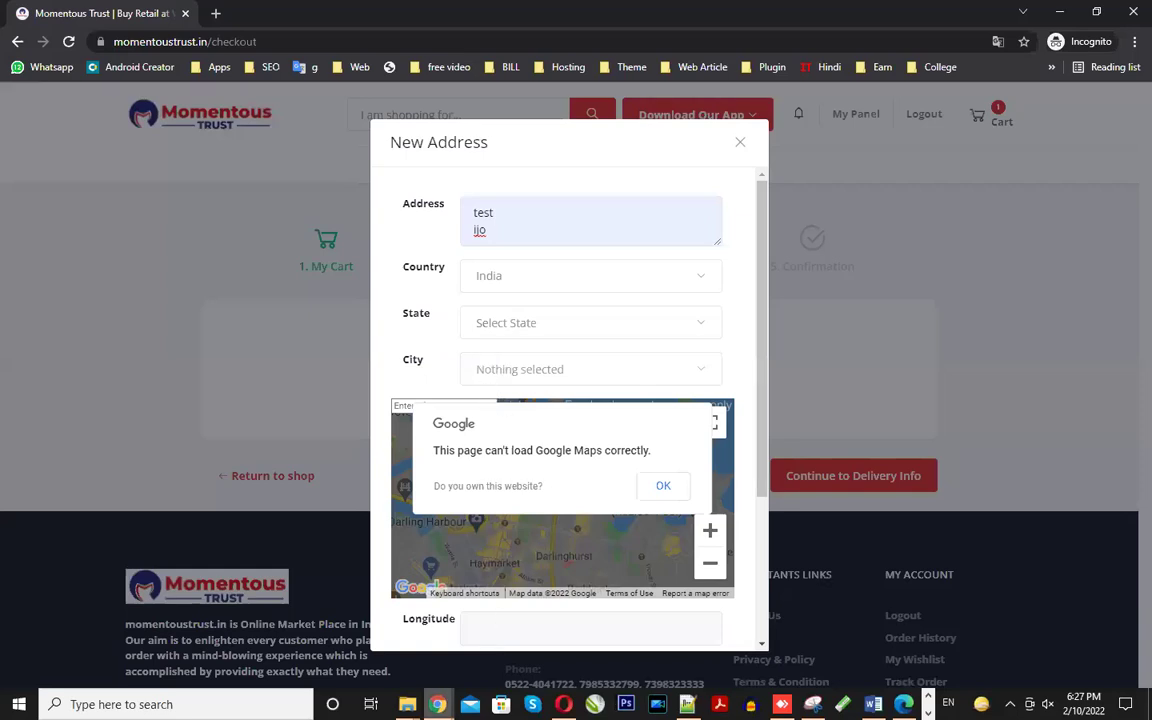
mouse_move(437, 704)
click(372, 647)
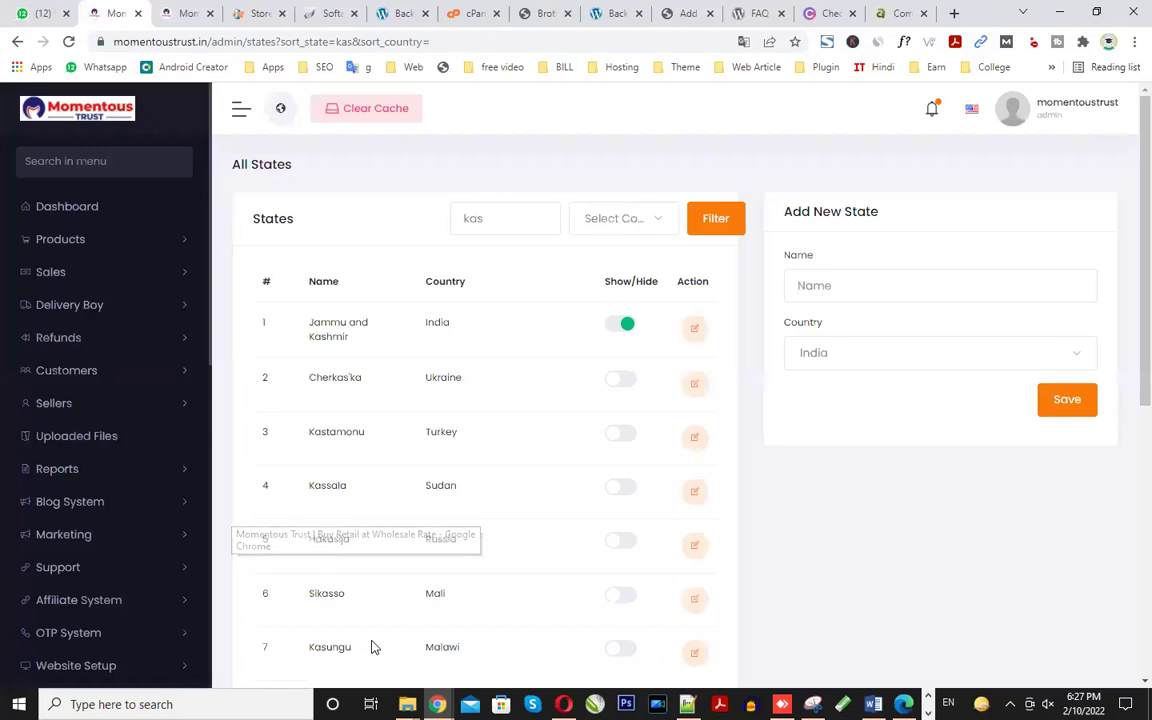
scroll(371, 647, down, 3)
scroll(123, 586, down, 7)
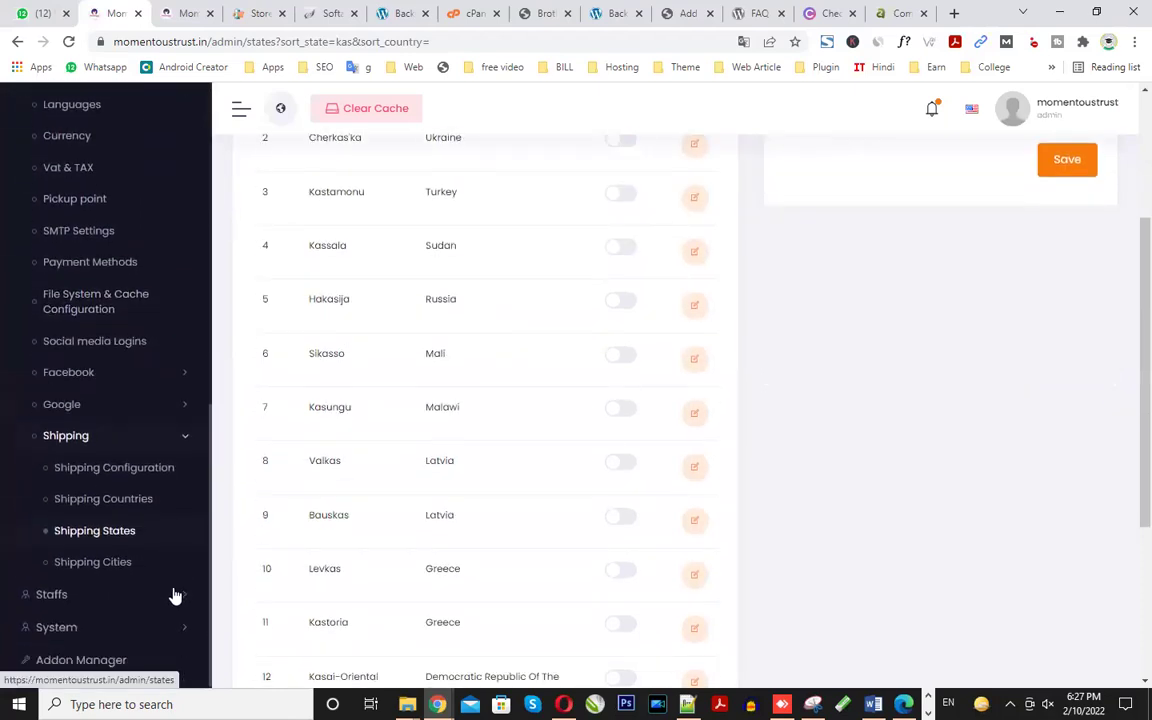
- Scroll the Shipping Cities list to confirm Achabal, Baramula and other Jammu and Kashmir cities are shown
click(113, 567)
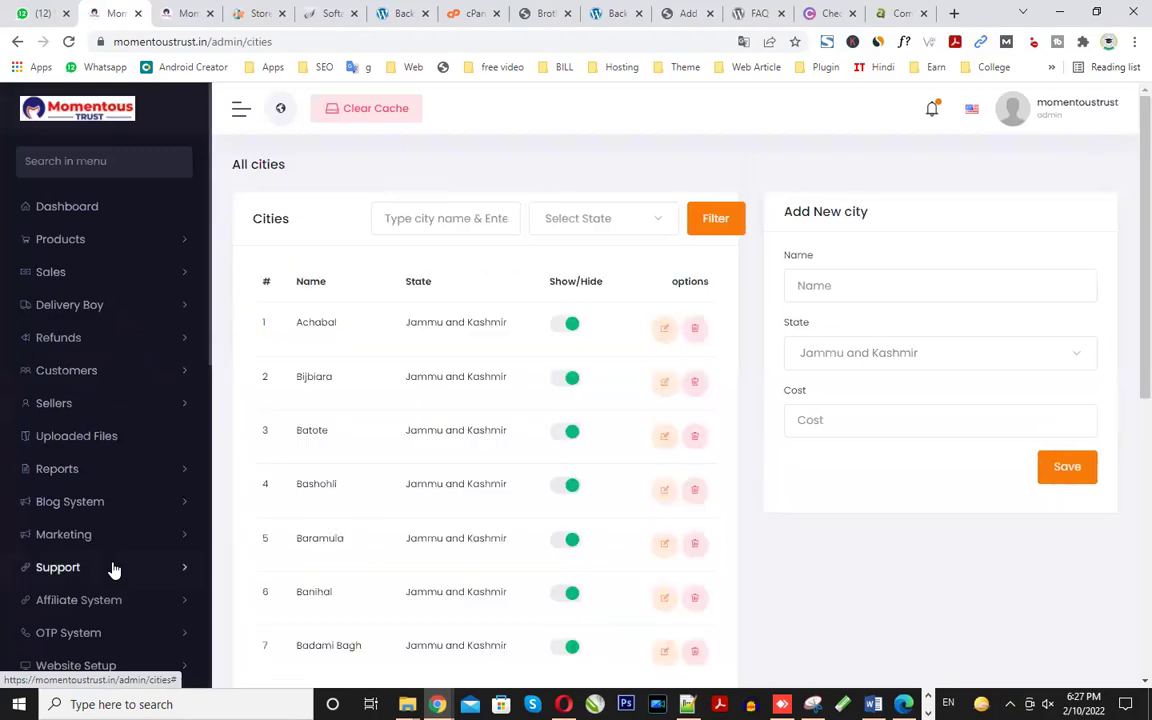
scroll(494, 406, down, 3)
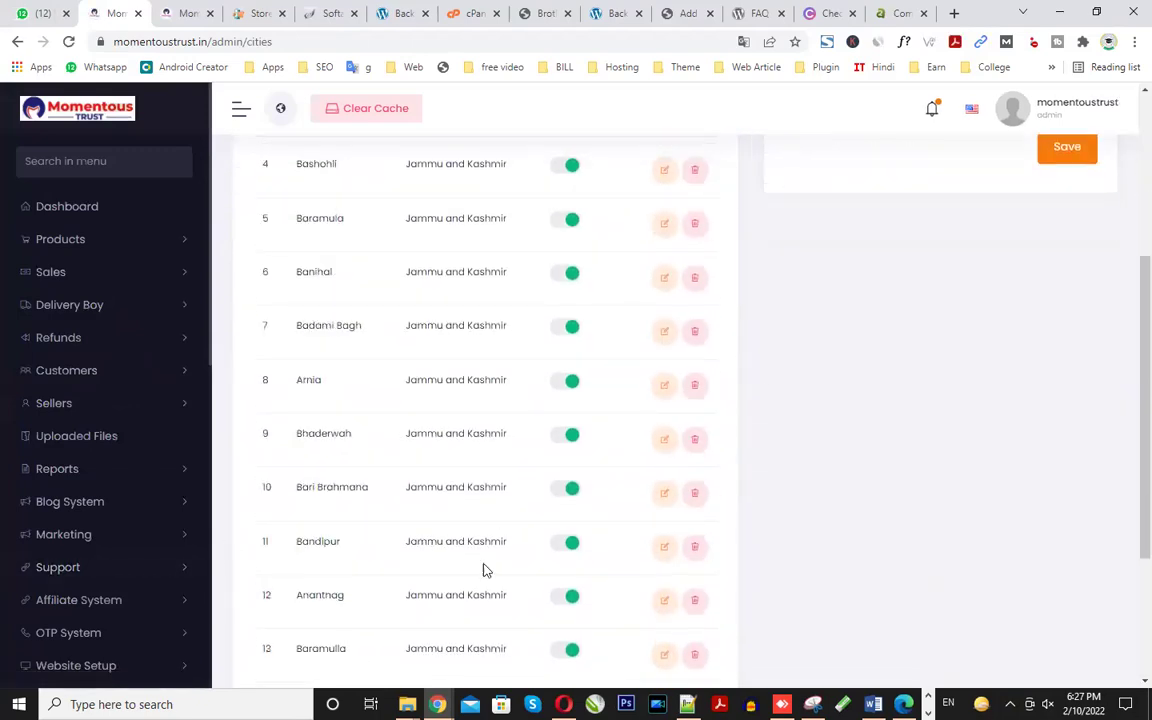
scroll(458, 458, down, 2)
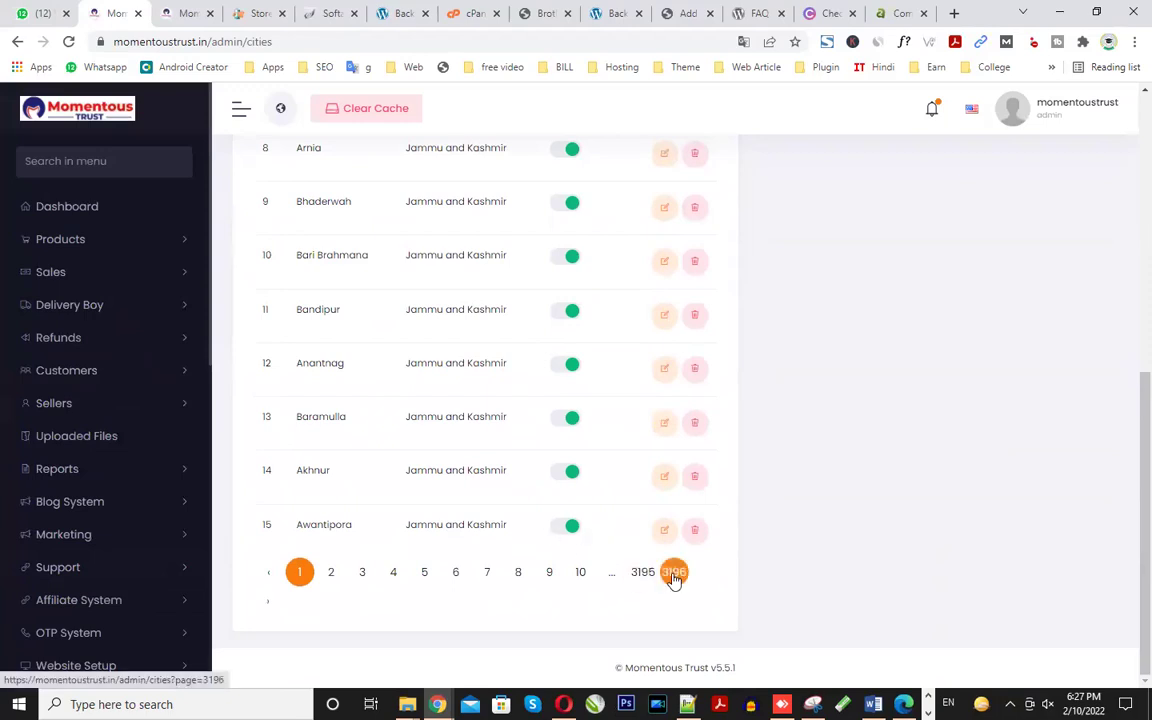
mouse_move(437, 704)
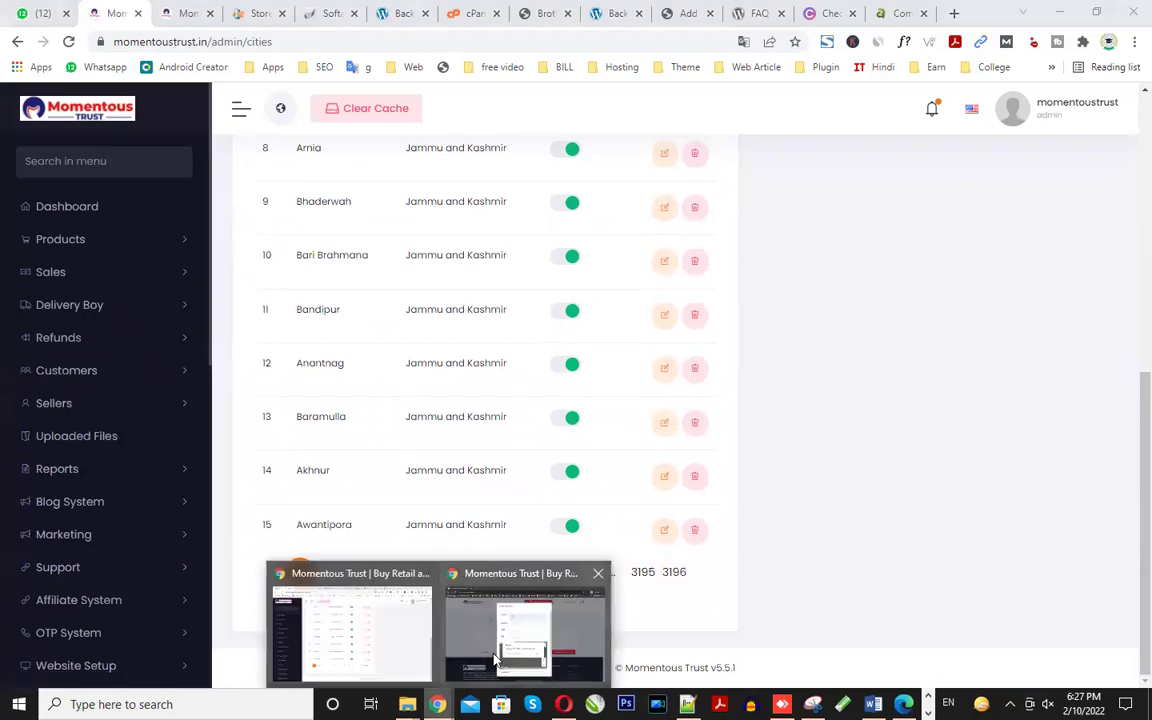
click(513, 655)
- Reload checkout and start a new address filled from the saved test entry
click(740, 143)
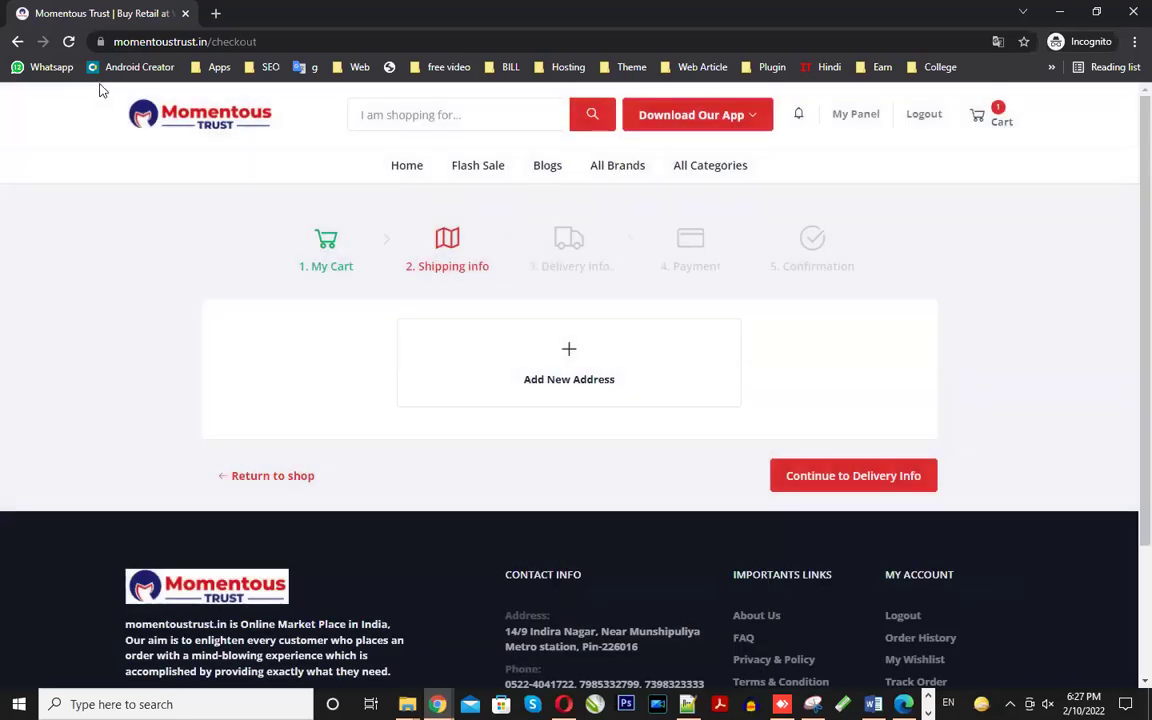
click(69, 41)
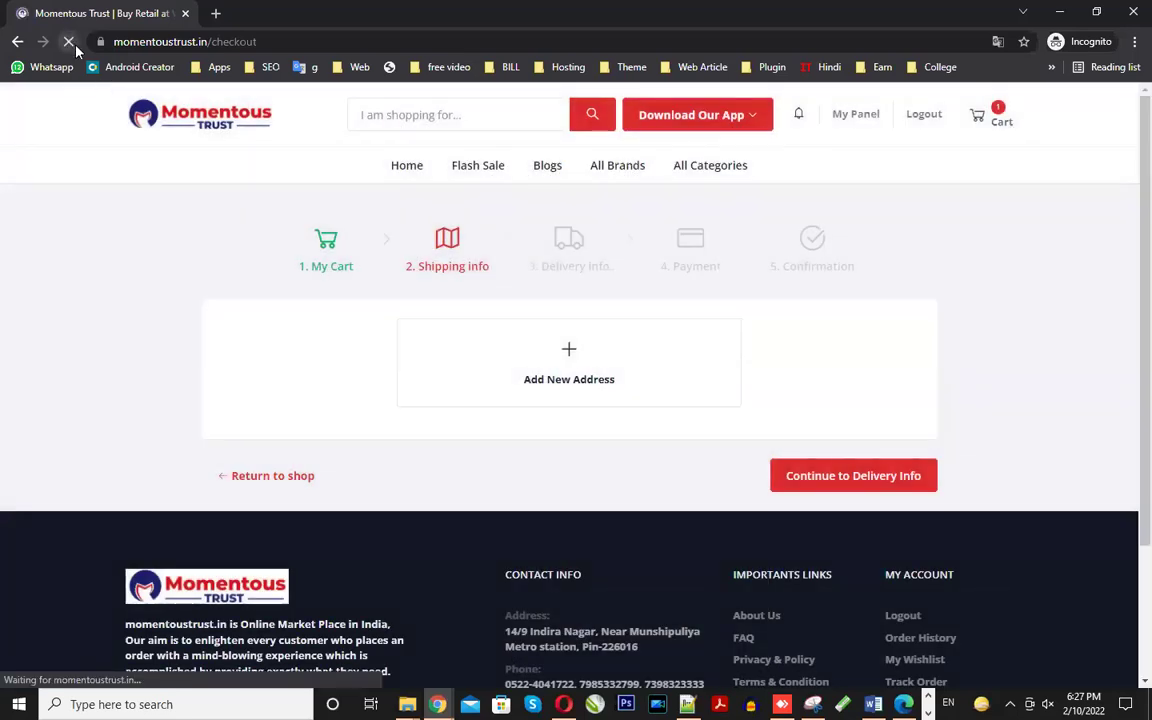
click(582, 374)
click(496, 213)
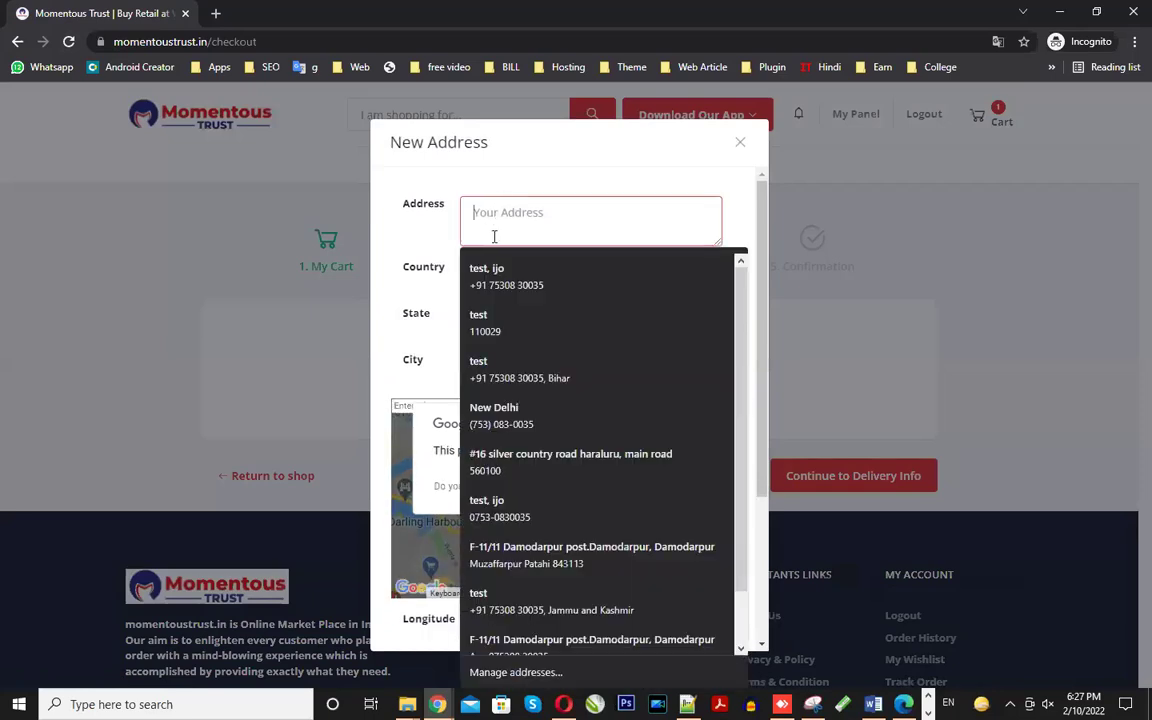
click(498, 282)
- Set country India, state Jammu and Kashmir and city Doda
click(498, 285)
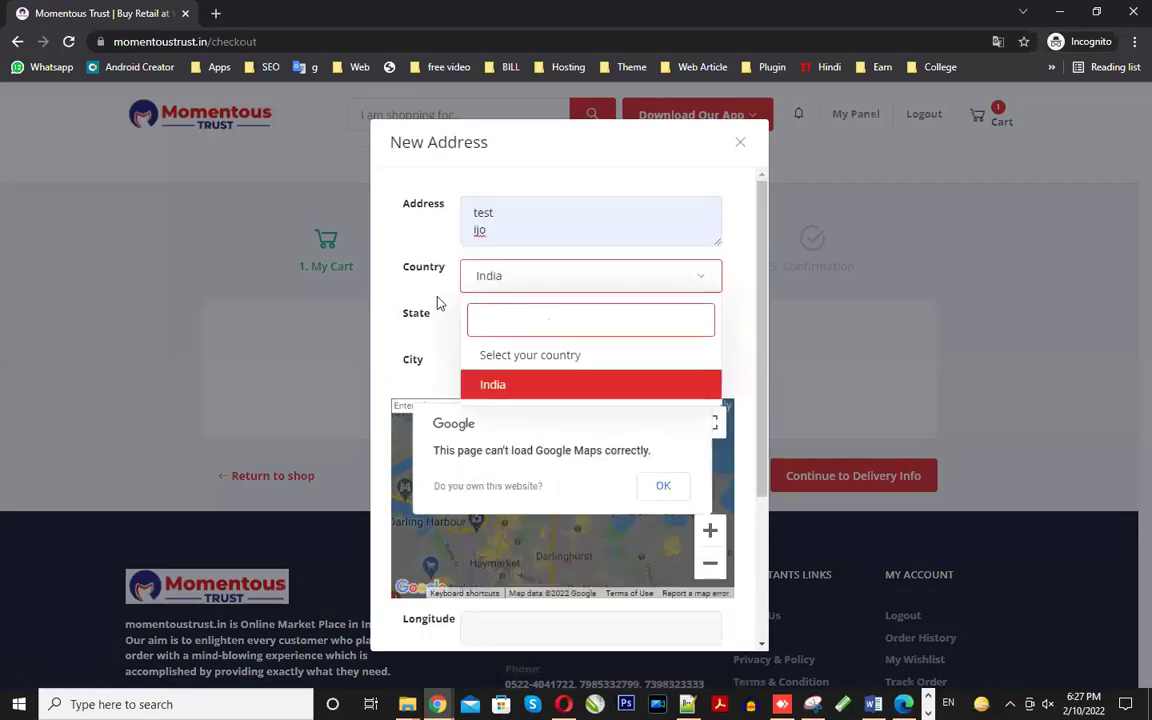
click(440, 300)
click(499, 323)
click(510, 430)
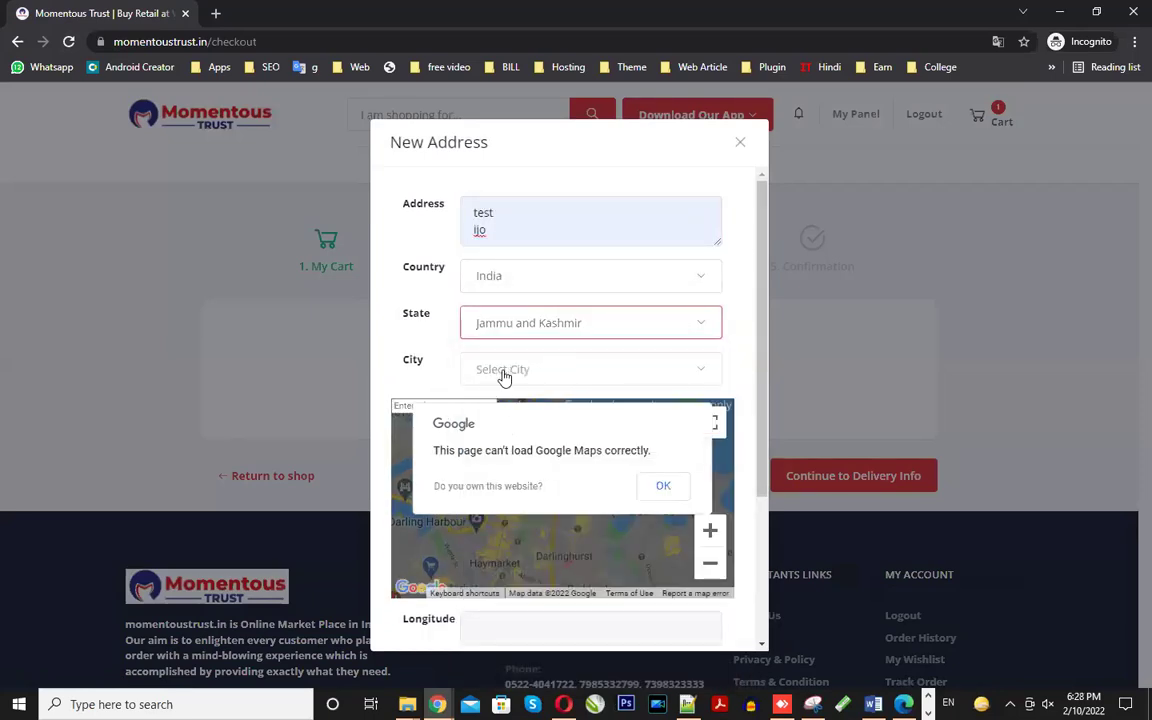
click(502, 371)
scroll(512, 490, down, 8)
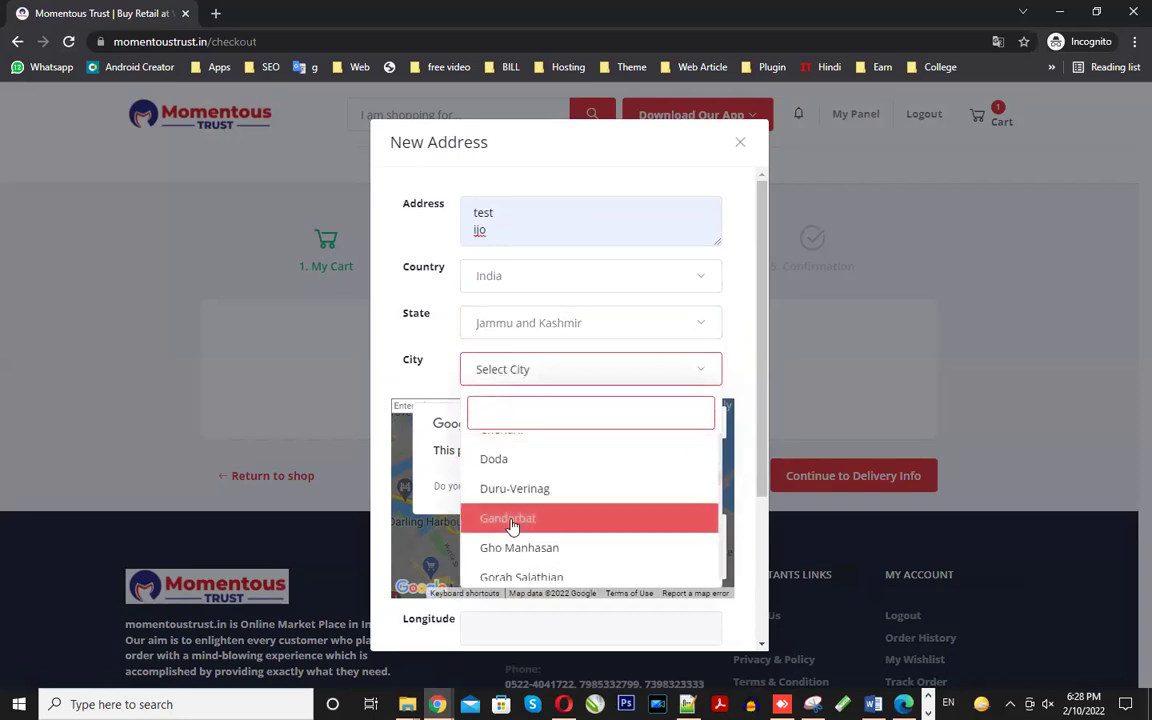
click(505, 464)
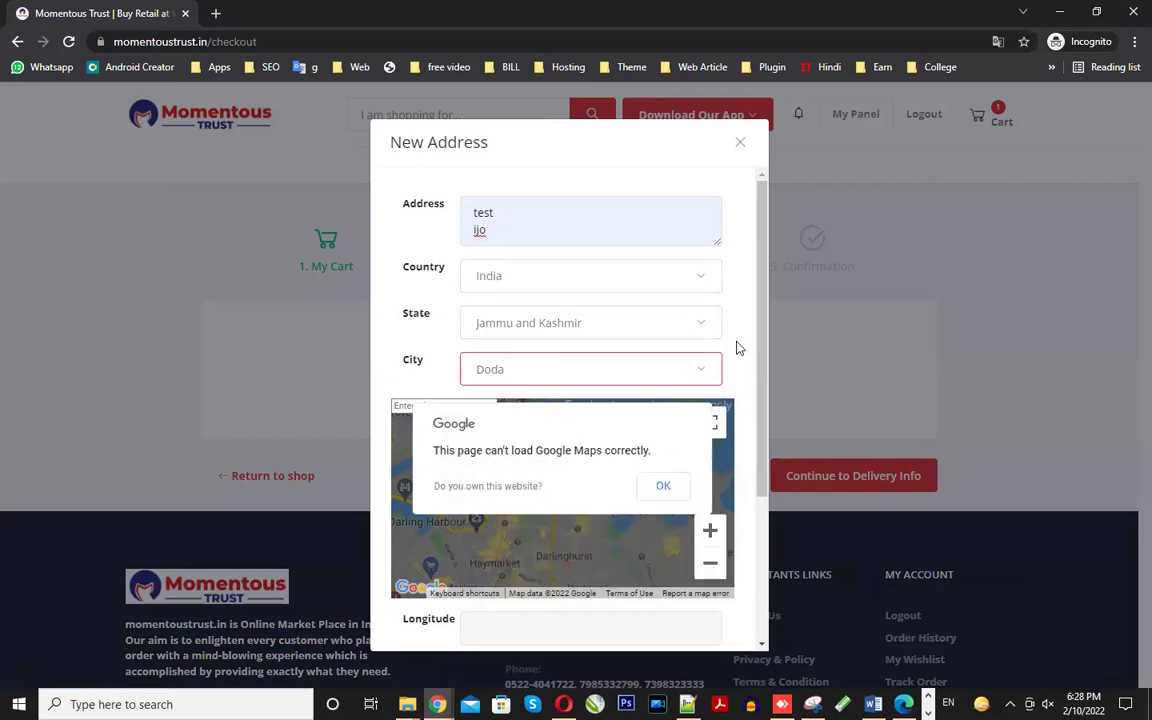
- Retype the street address starting with 'T', refill from autofill and save the address
scroll(738, 347, down, 3)
scroll(510, 456, up, 3)
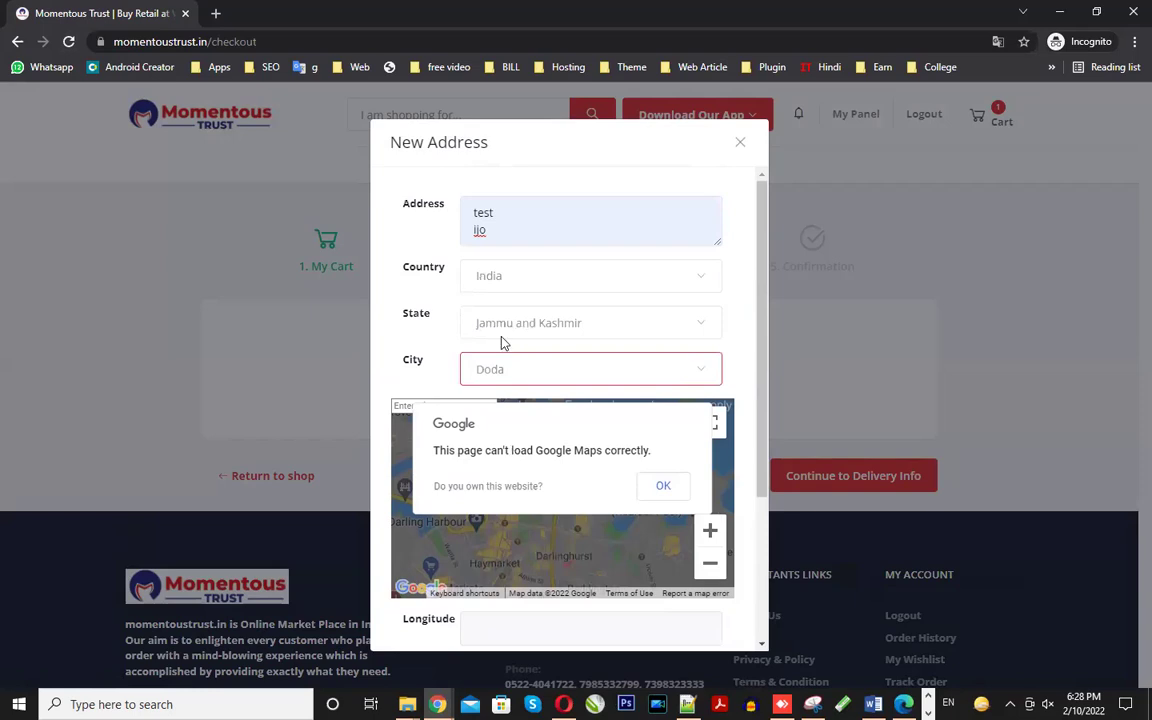
click(502, 222)
click(548, 276)
scroll(550, 283, up, 1)
double_click(491, 224)
key(ctrl+a)
text(T)
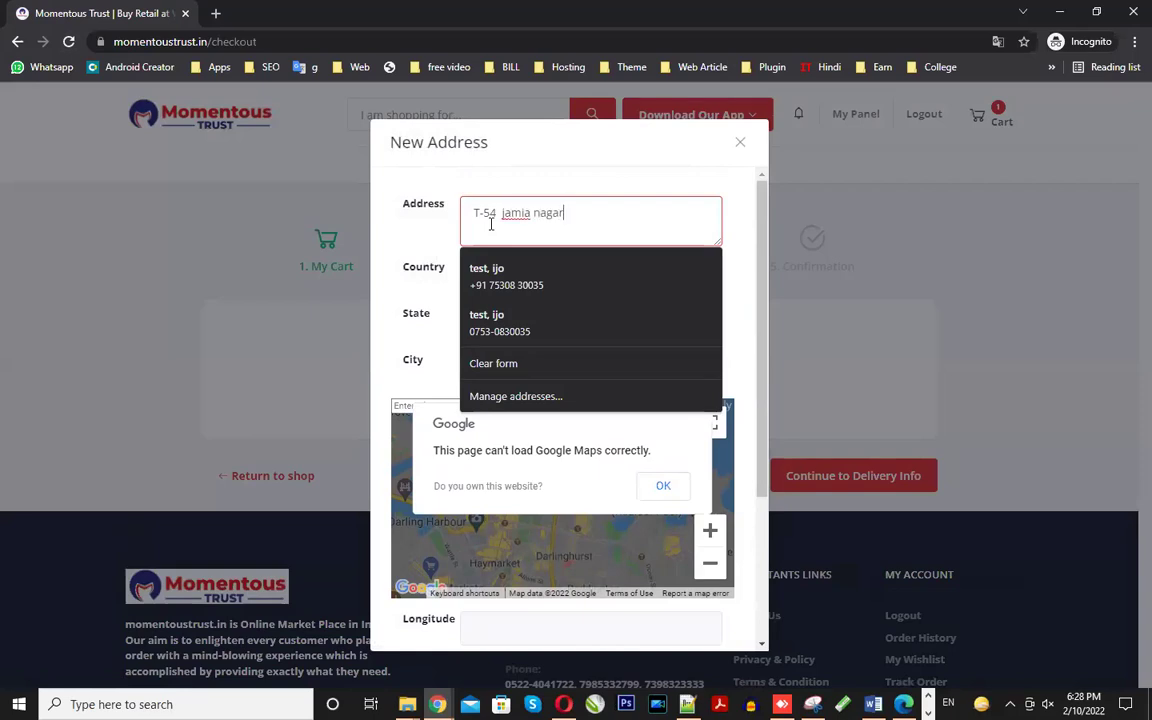
click(490, 285)
scroll(500, 320, down, 3)
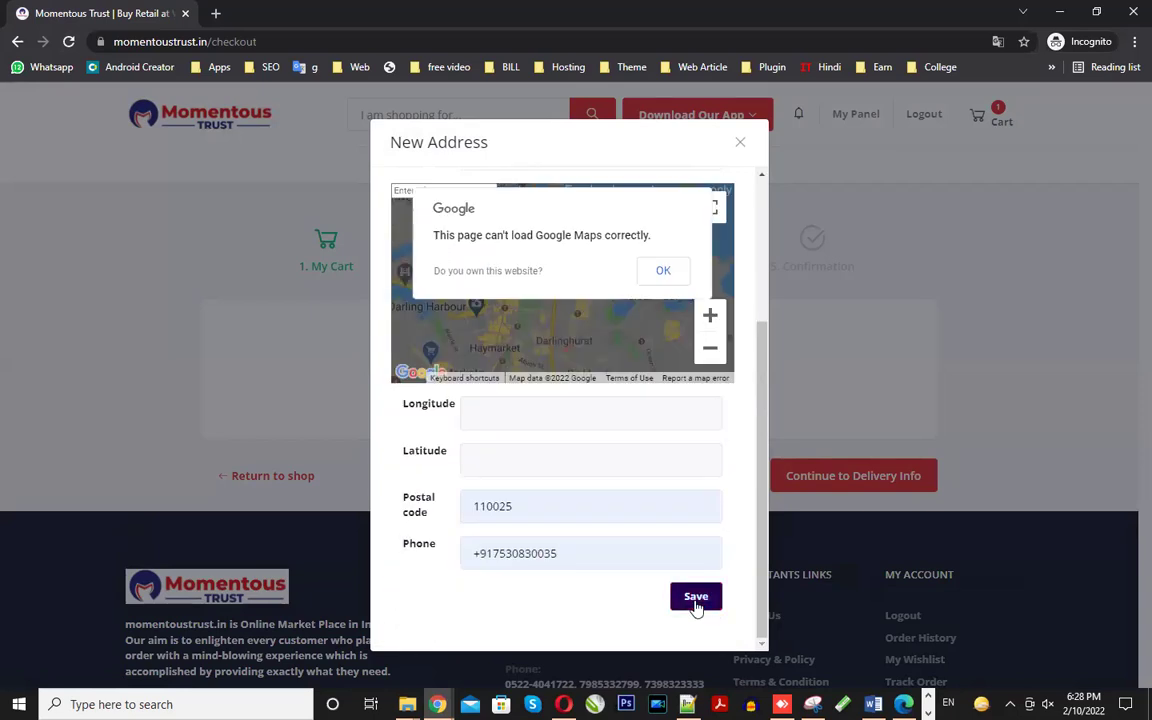
click(696, 598)
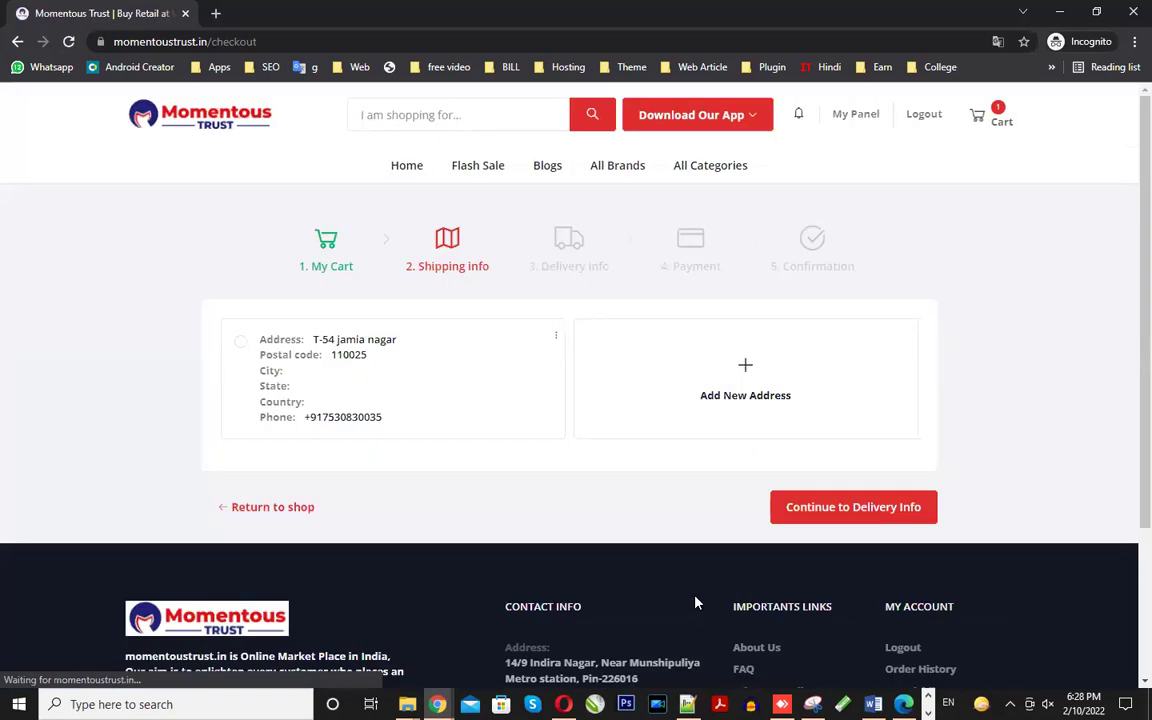
- Select the saved shipping address card and continue to Delivery Info
click(740, 397)
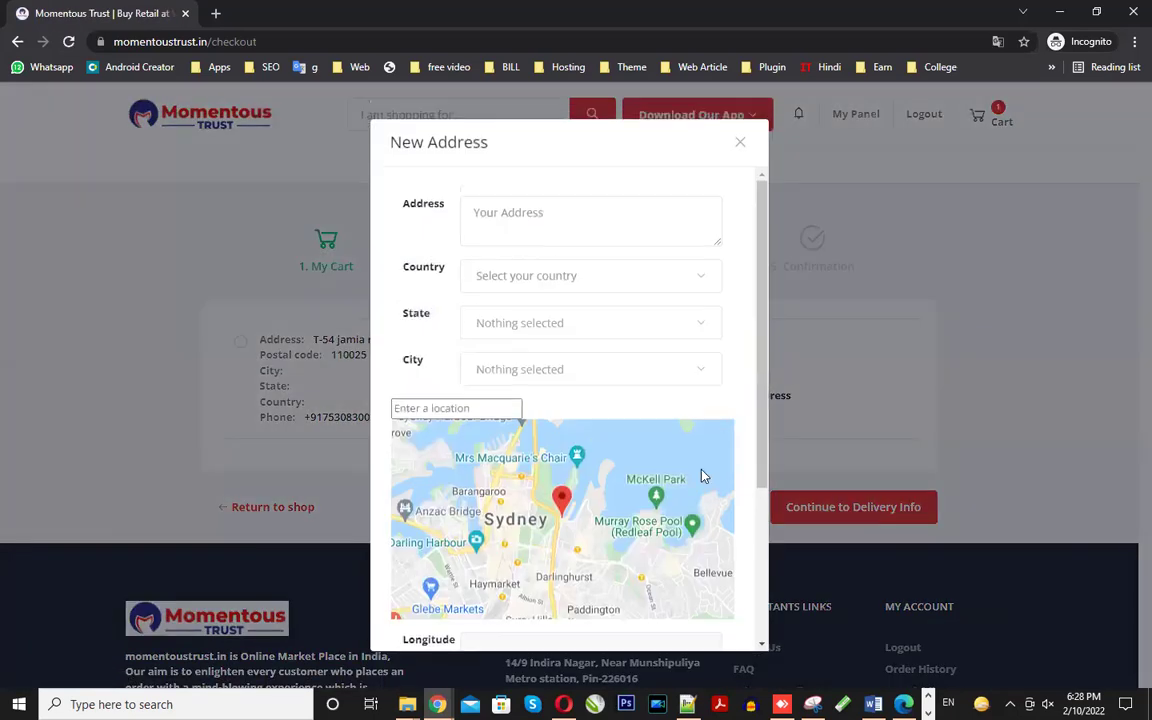
scroll(616, 472, down, 1)
scroll(746, 231, up, 1)
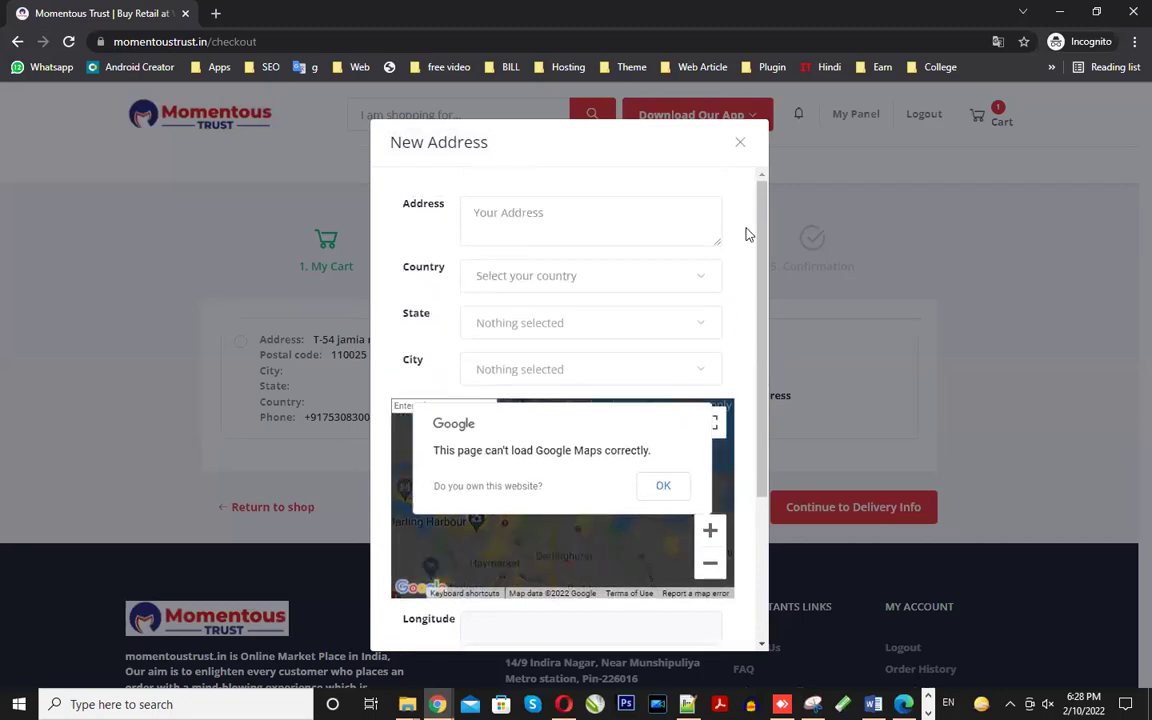
click(740, 144)
click(240, 341)
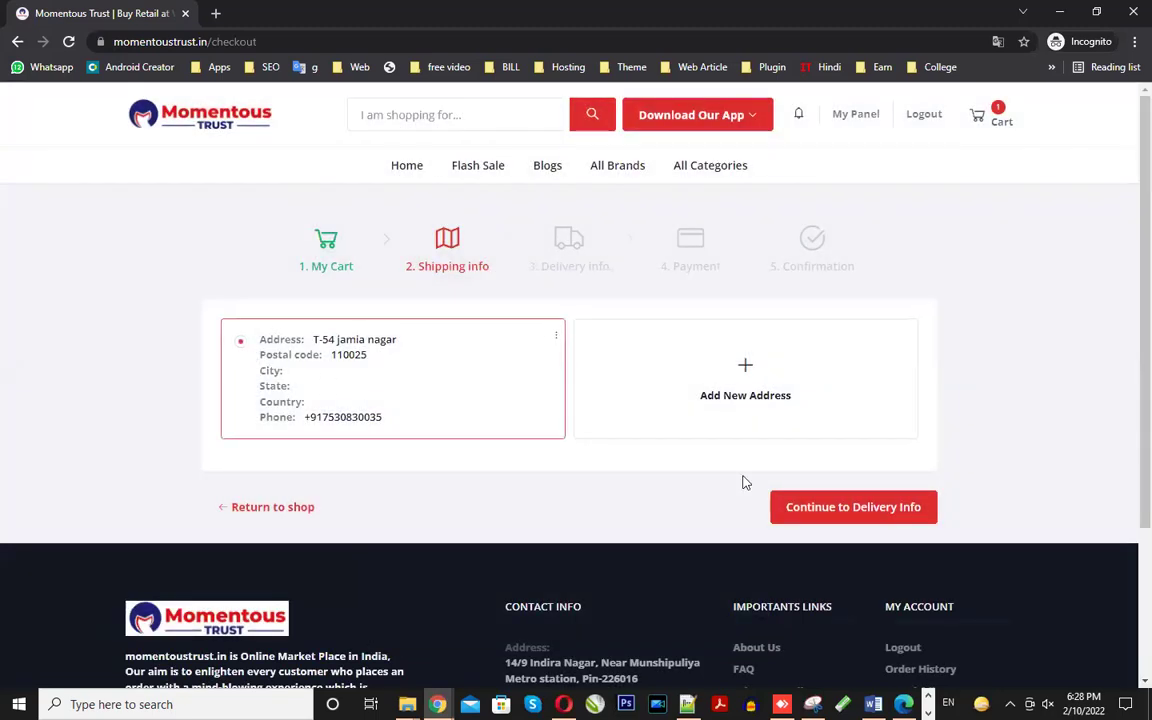
click(820, 510)
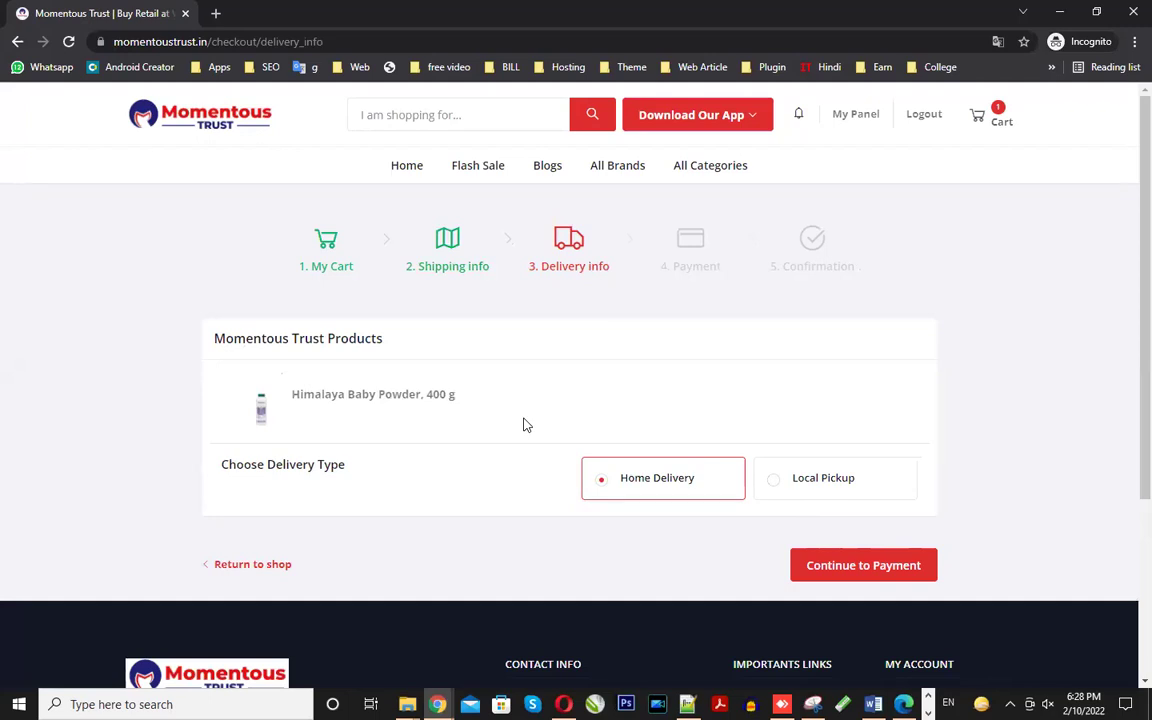
- Keep Home Delivery as the delivery type after checking the Local Pickup points, and continue to payment
click(777, 485)
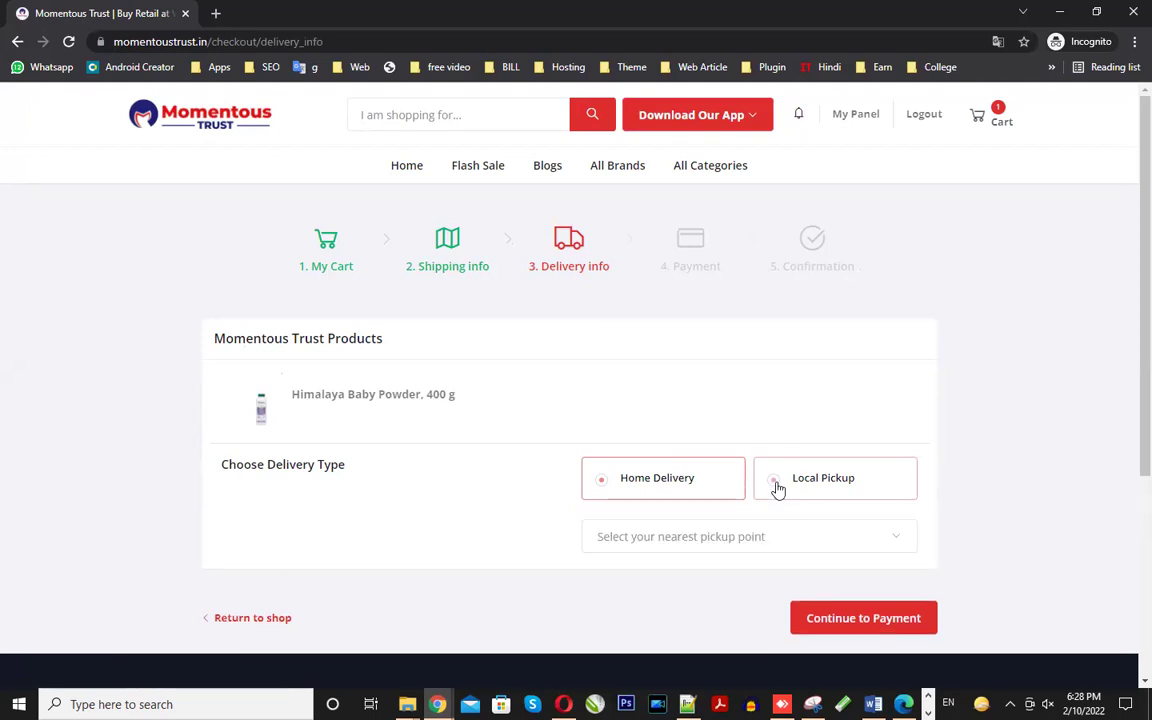
click(735, 537)
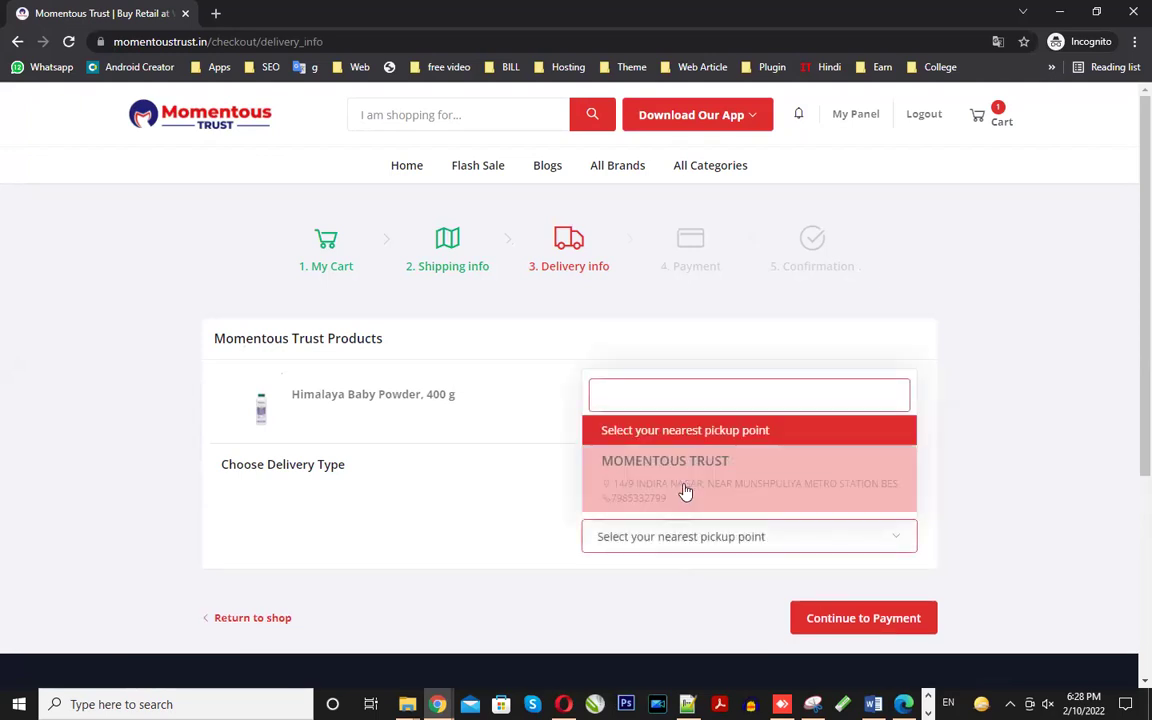
click(675, 602)
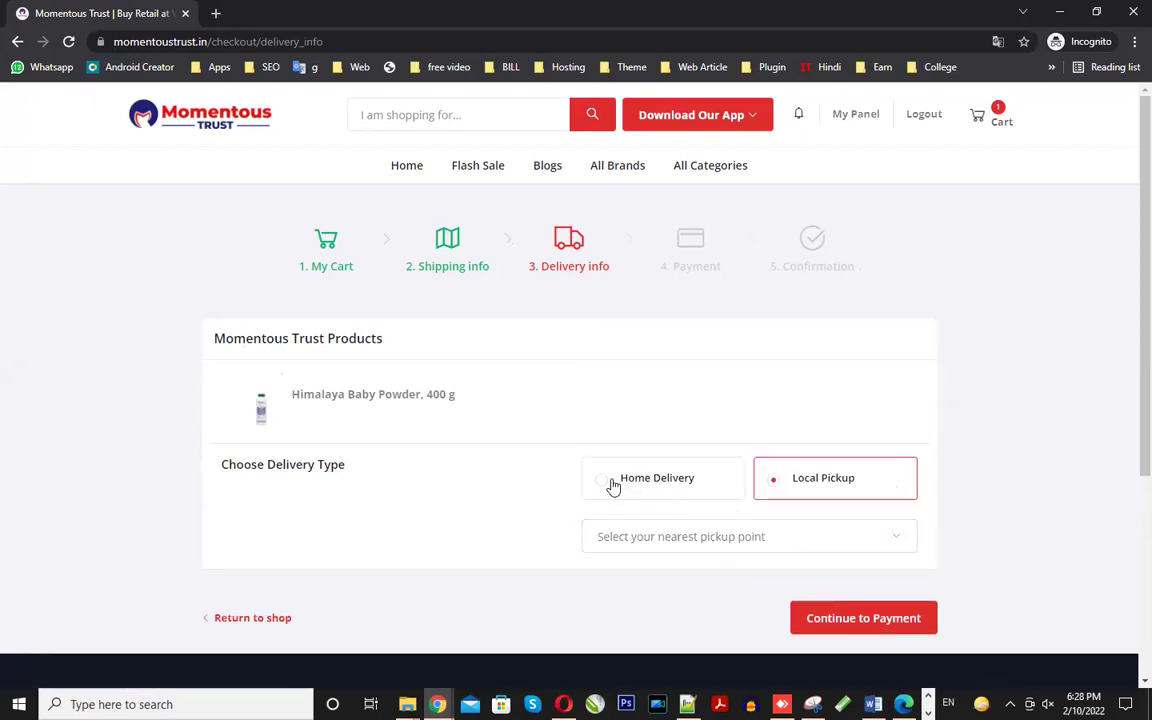
click(615, 490)
click(843, 566)
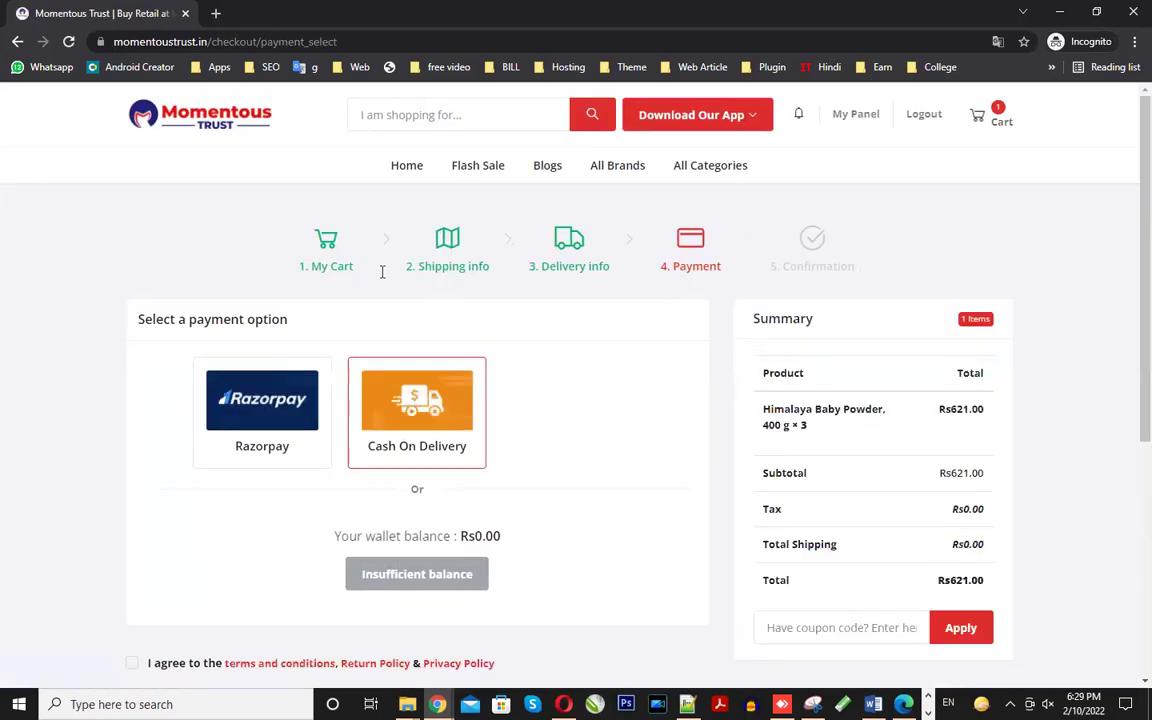
- Pay by Cash On Delivery, accept the terms and place the Rs621.00 order
scroll(486, 520, down, 2)
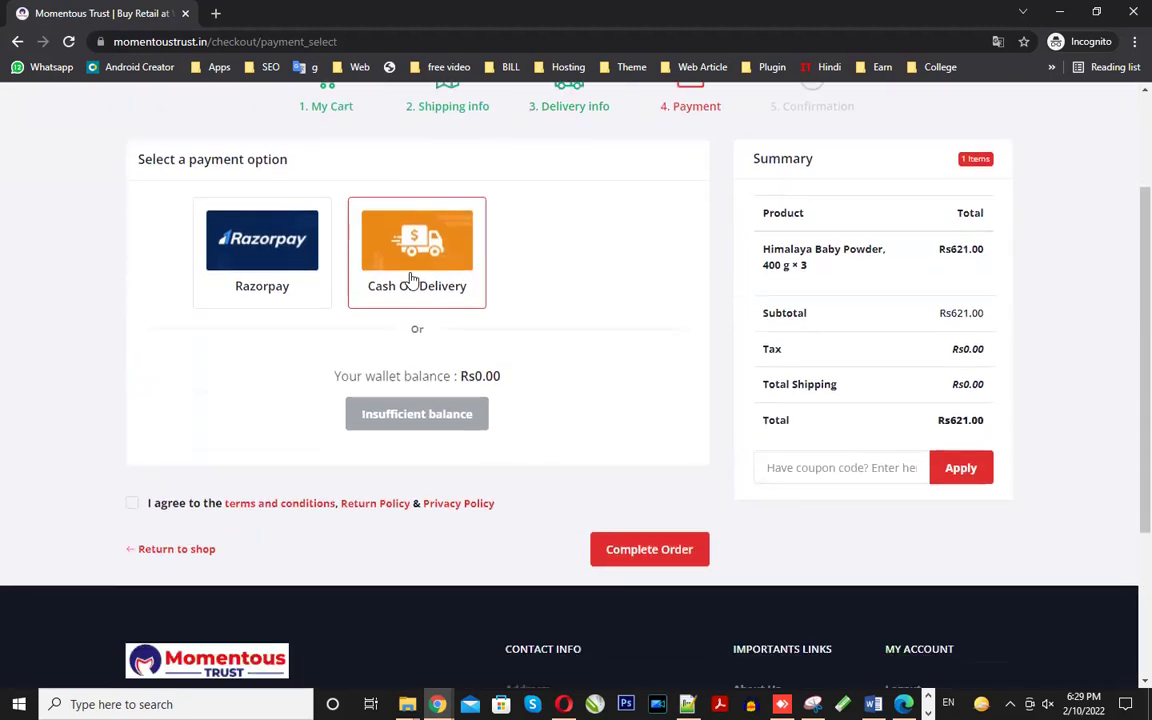
click(258, 265)
click(407, 292)
click(132, 504)
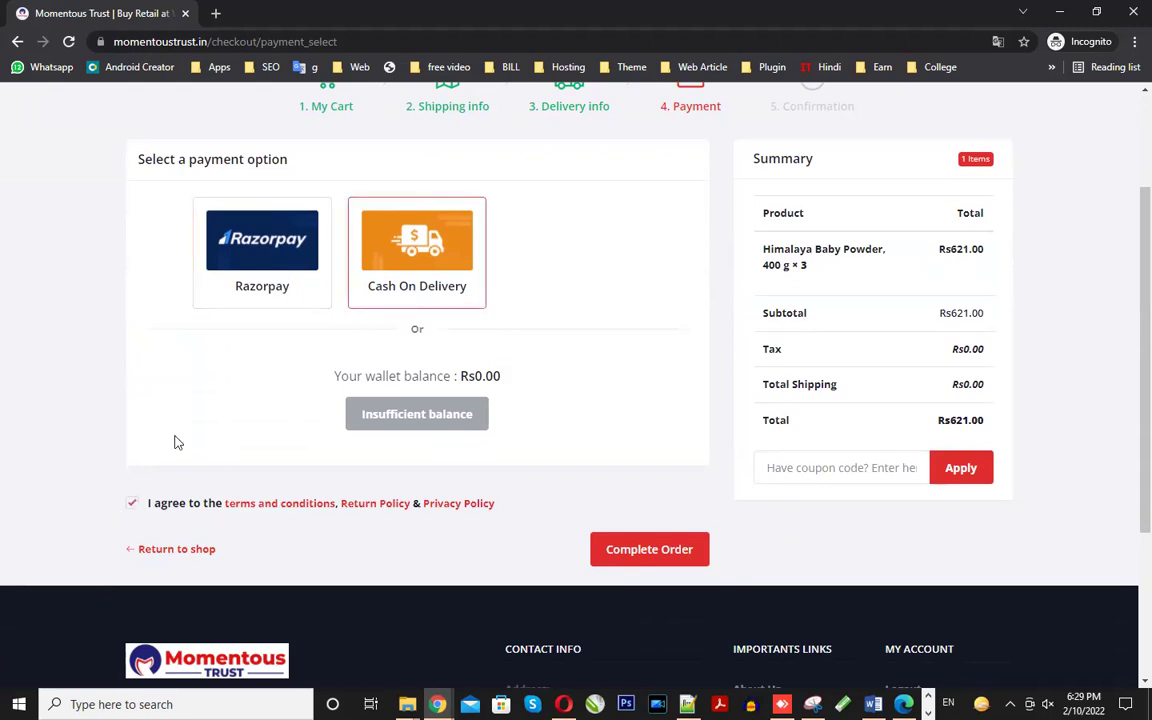
click(651, 545)
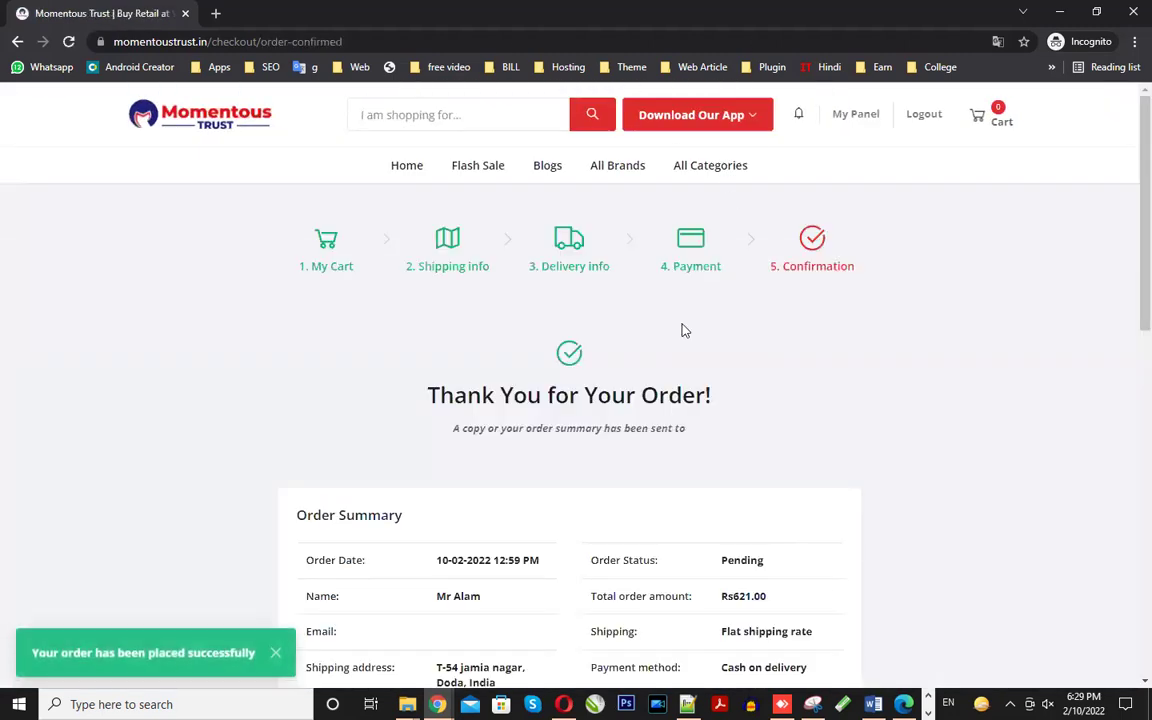
- Review the confirmed Rs621.00 order summary, still showing status Pending
scroll(683, 330, down, 3)
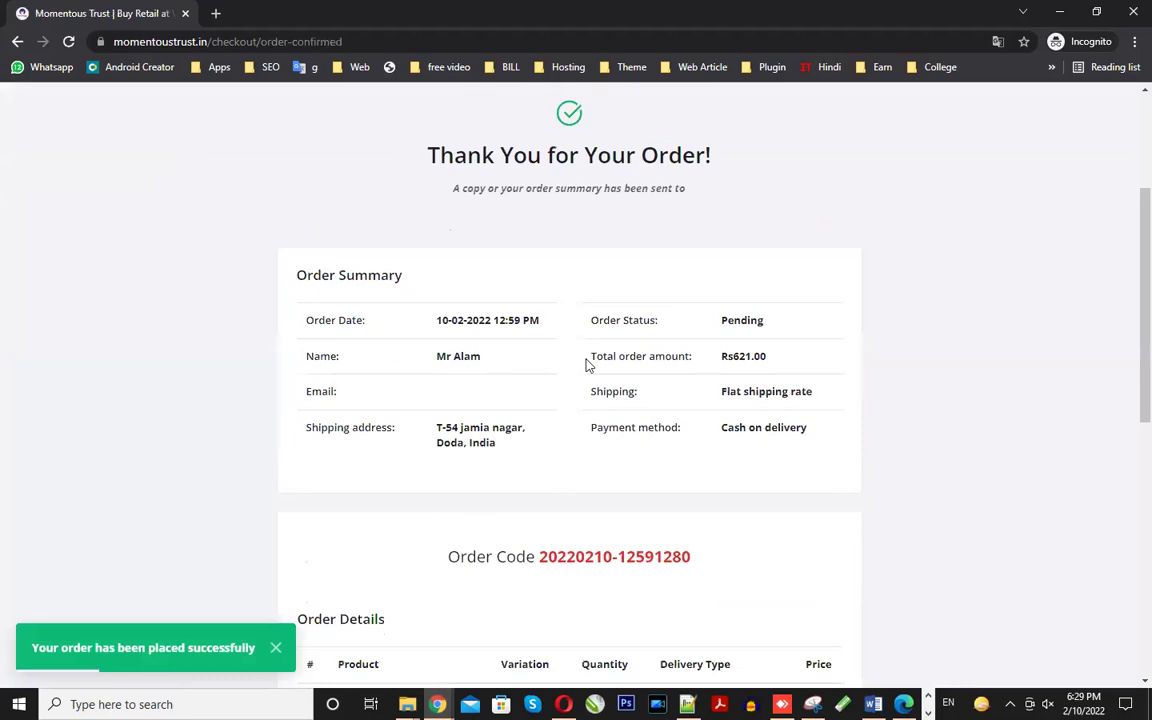
scroll(587, 365, up, 1)
drag(427, 234, 755, 322)
scroll(740, 447, down, 1)
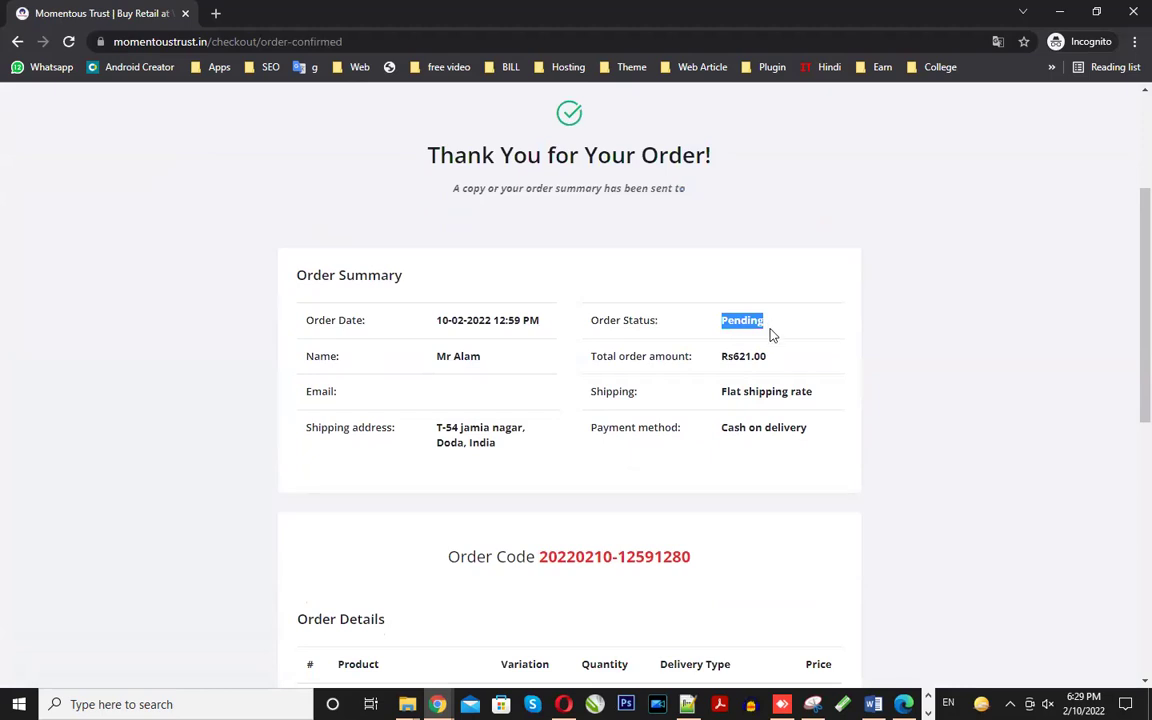
scroll(700, 335, down, 2)
click(468, 202)
triple_click(468, 202)
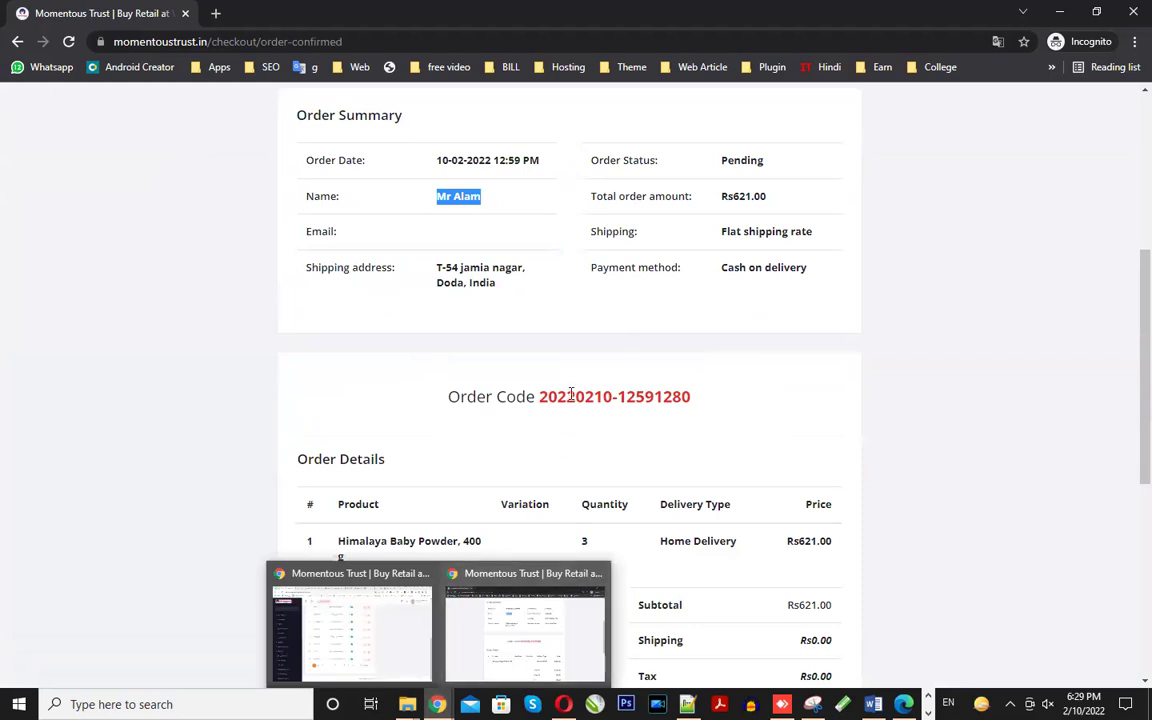
drag(541, 394, 699, 398)
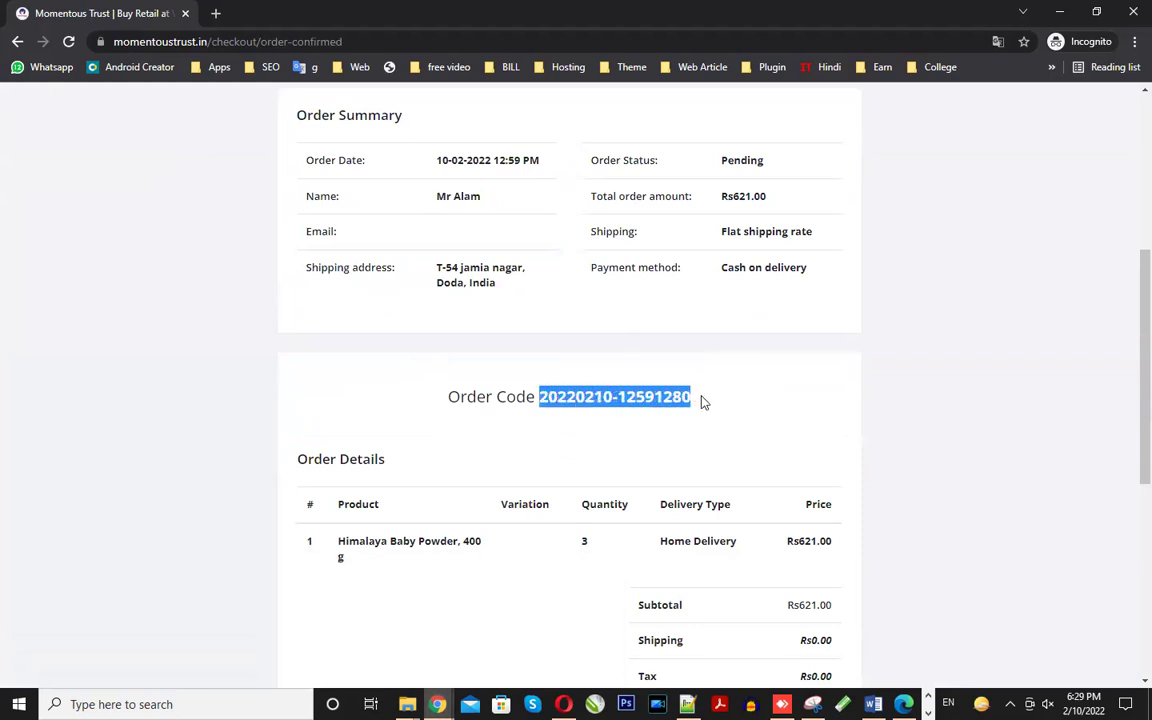
right_click(665, 399)
click(686, 412)
scroll(666, 429, up, 2)
scroll(666, 429, down, 1)
scroll(667, 425, up, 1)
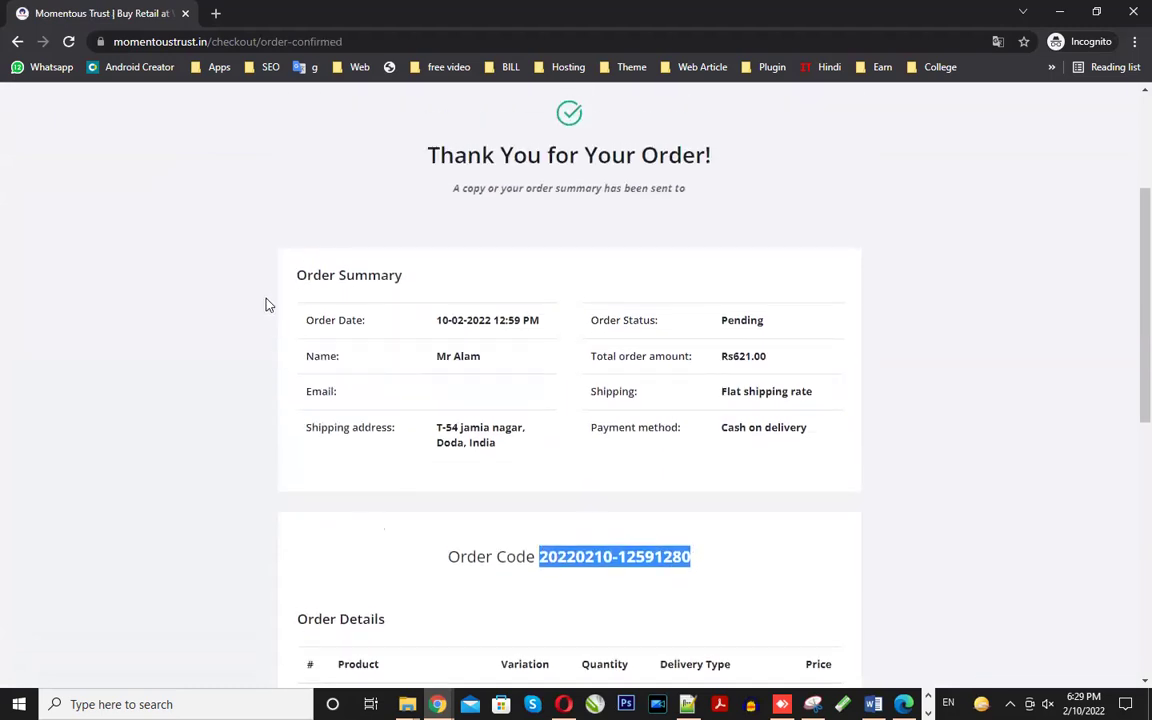
scroll(660, 370, down, 3)
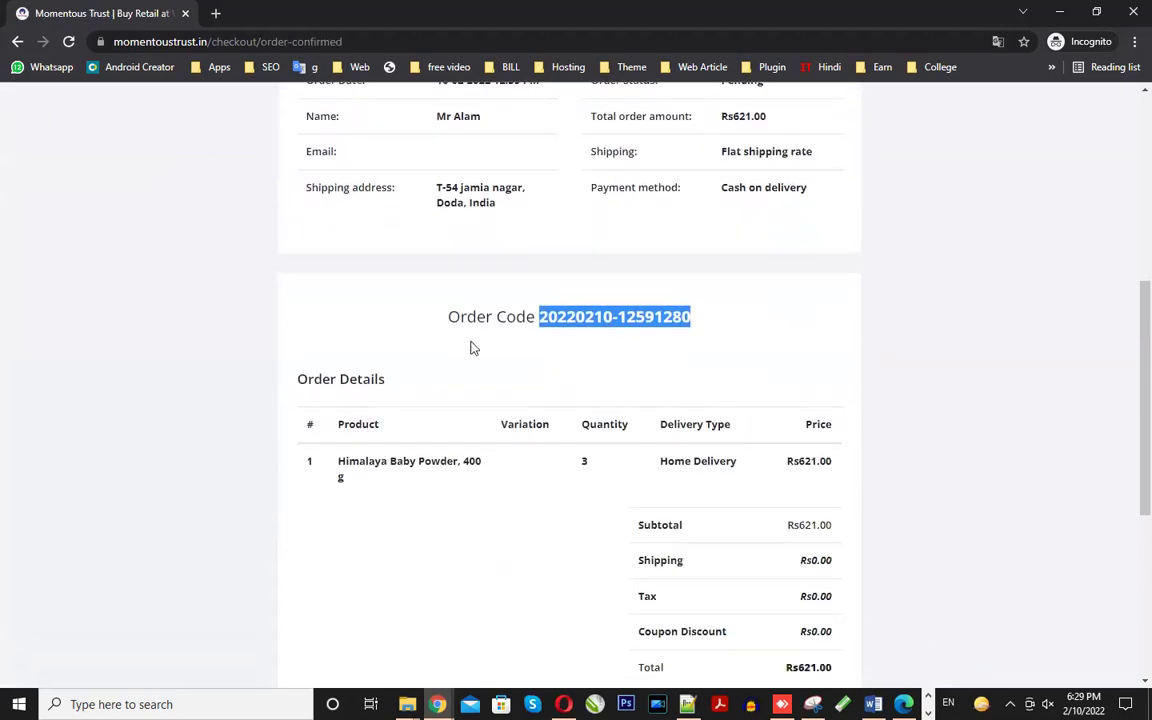
drag(463, 316, 620, 317)
scroll(670, 440, down, 3)
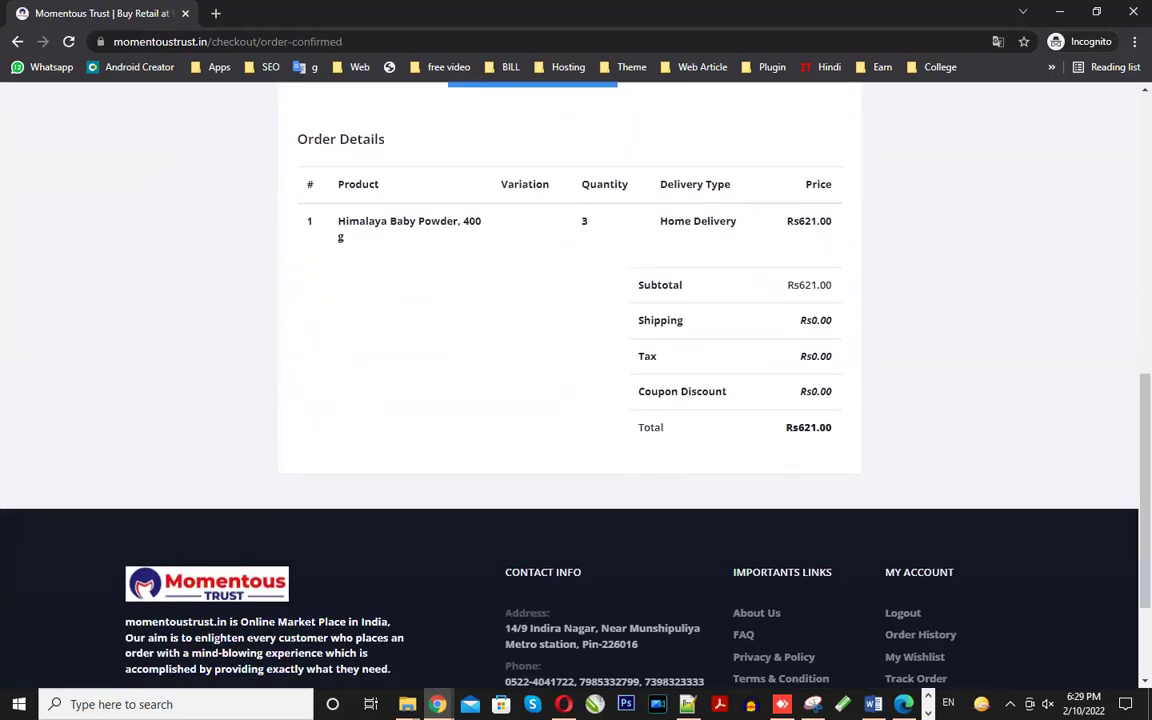
scroll(530, 435, up, 9)
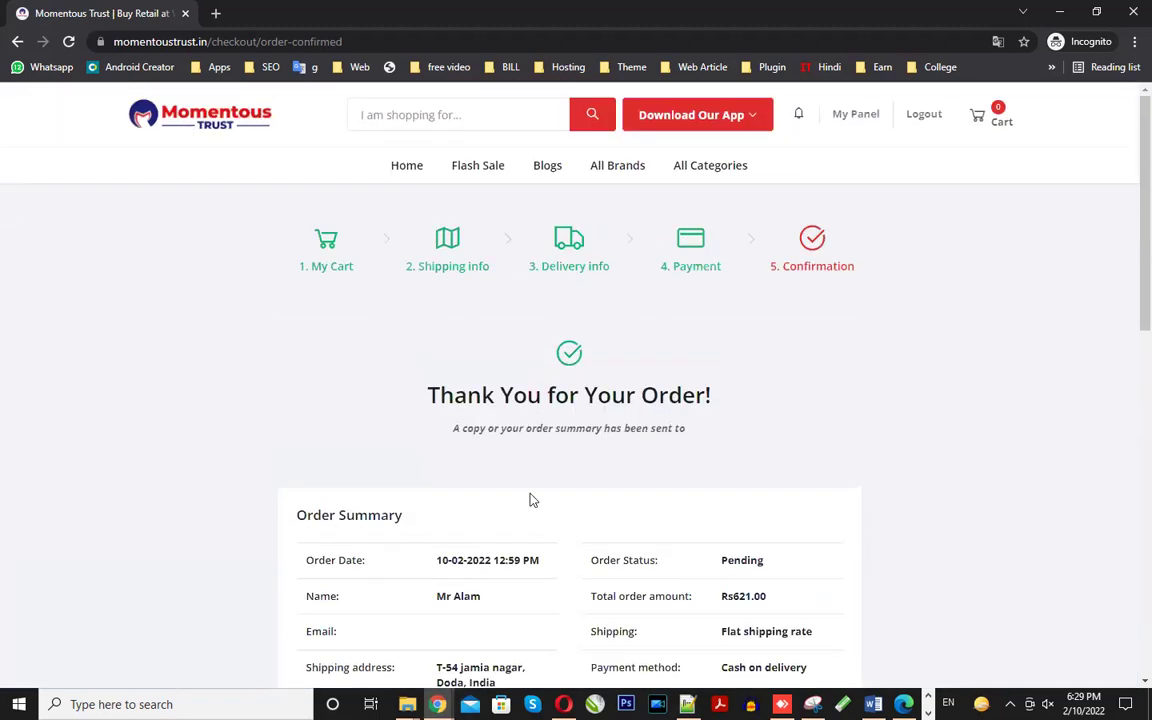
- Switch to the admin panel and open All Orders under Sales
mouse_move(438, 704)
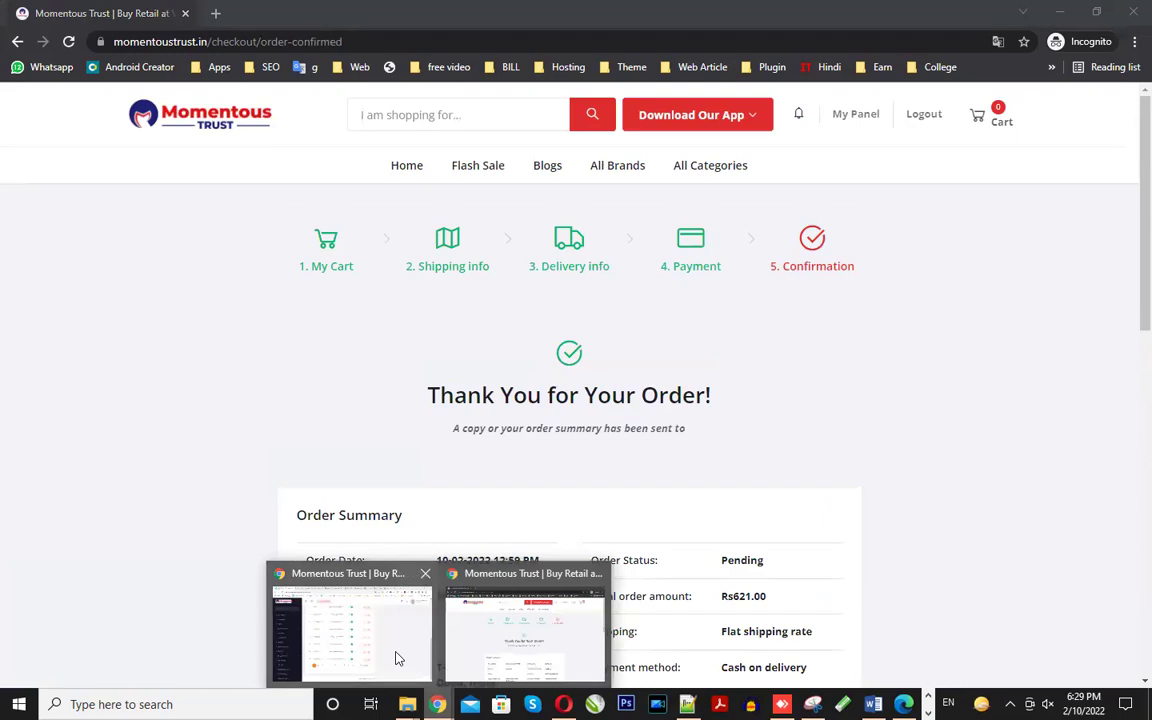
click(394, 656)
scroll(422, 626, up, 10)
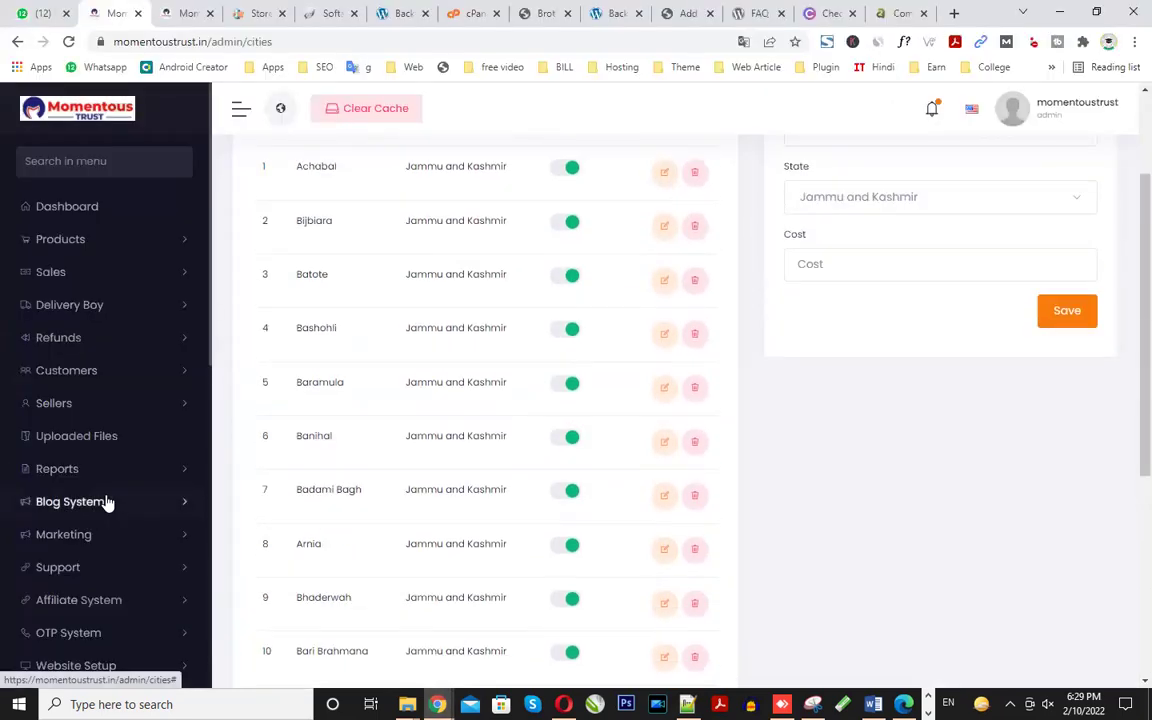
scroll(135, 440, down, 3)
scroll(135, 440, up, 3)
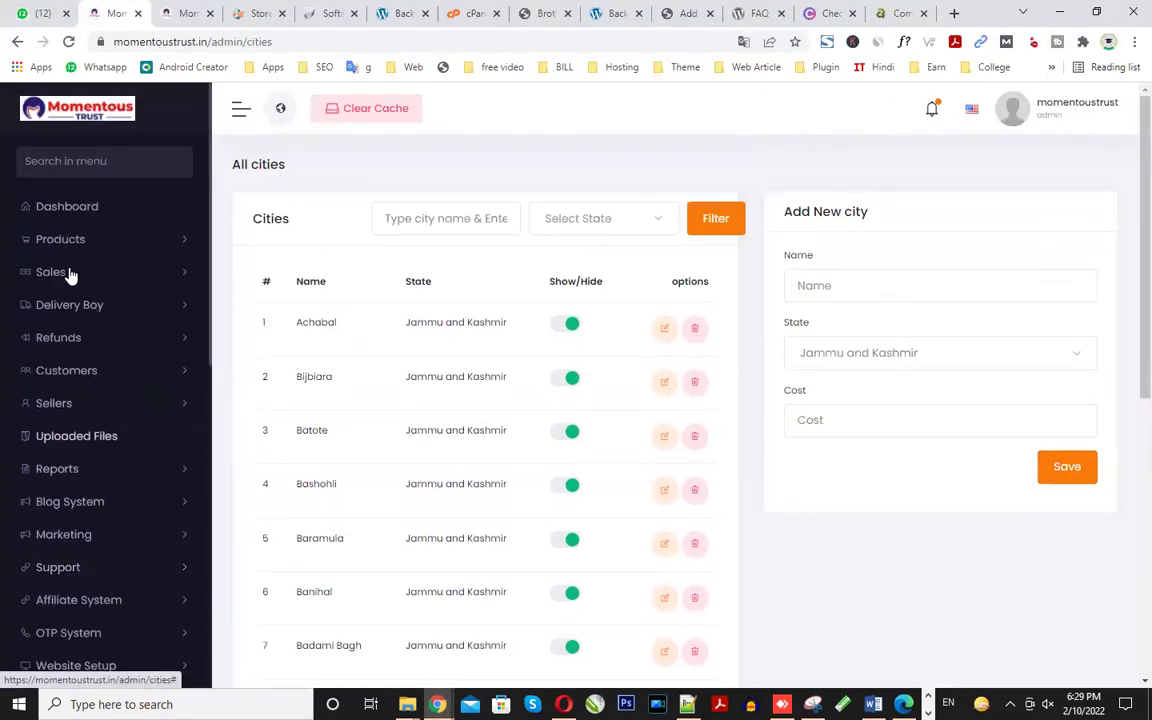
click(150, 282)
click(149, 280)
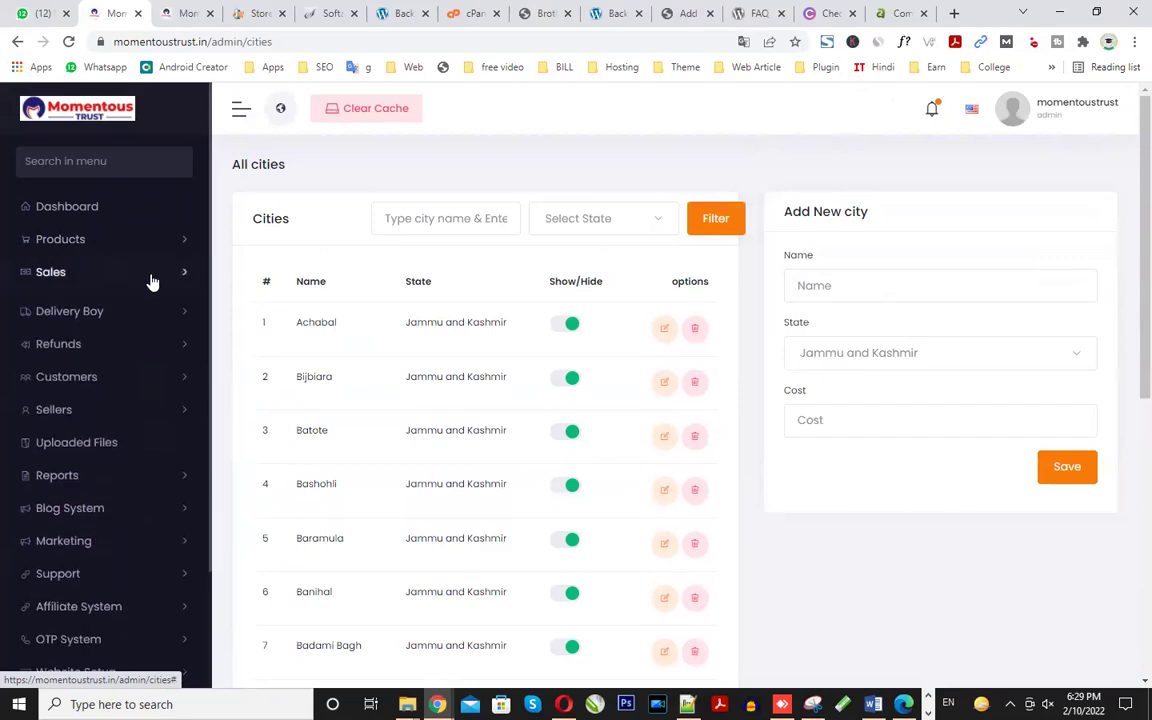
click(149, 278)
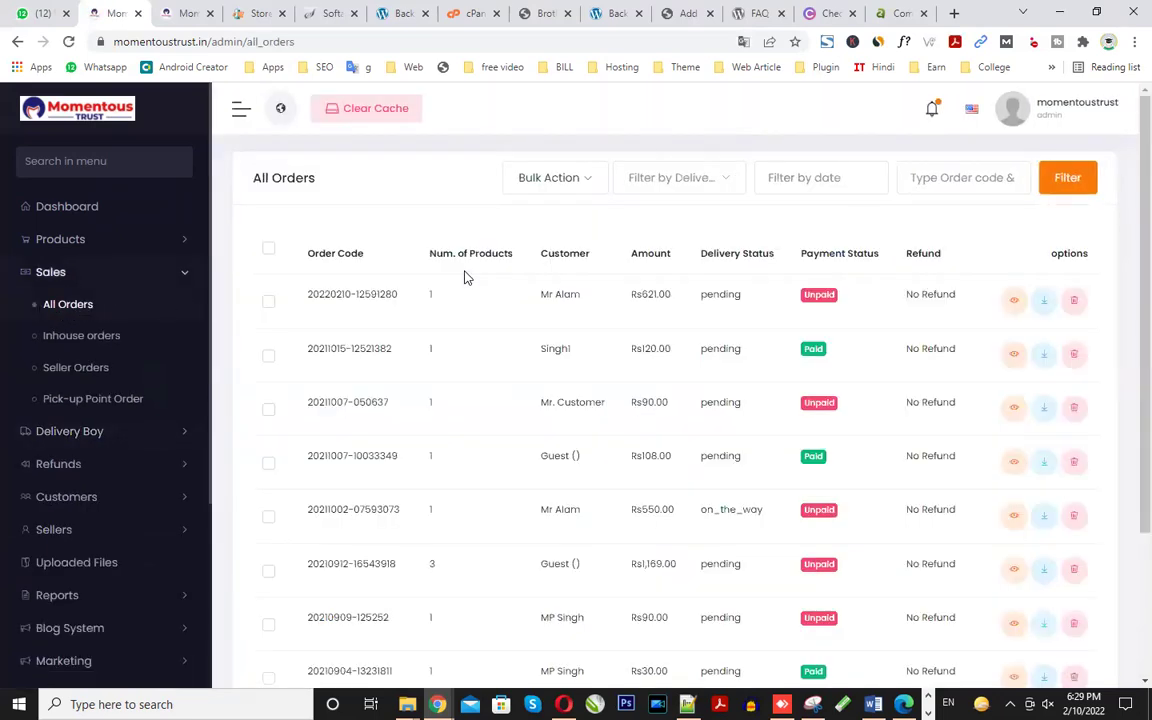
- Check the new top order row: Rs621.00, pending delivery, No Refund
drag(537, 296, 579, 296)
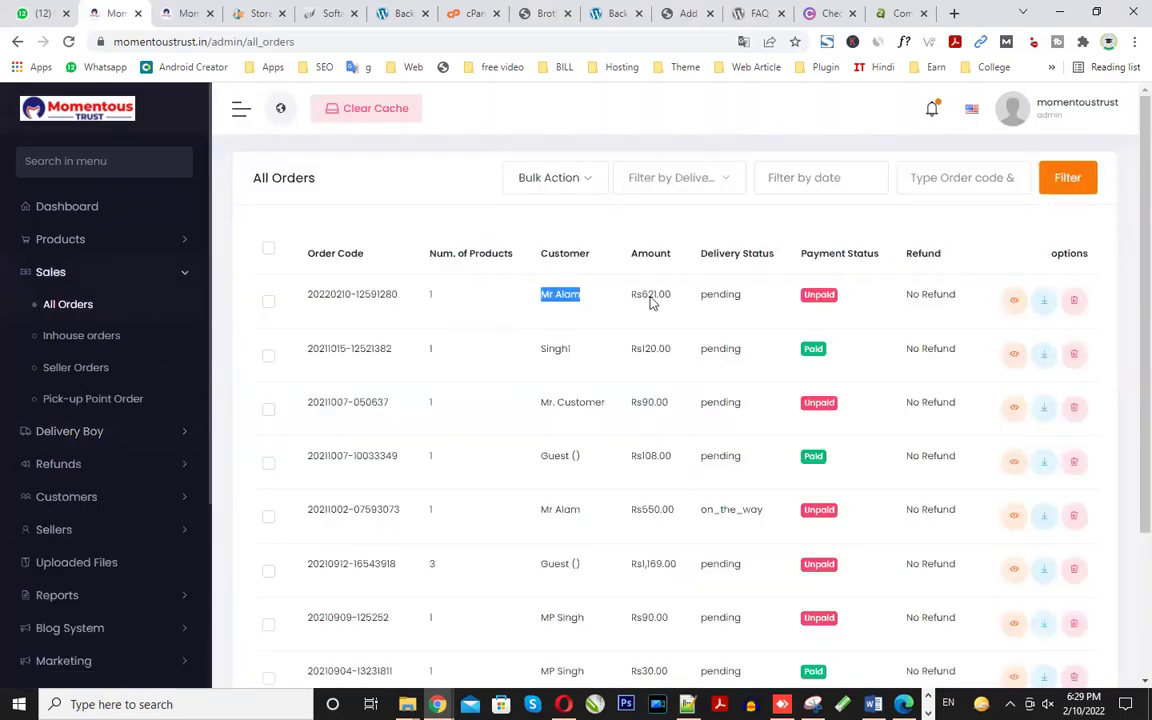
double_click(727, 296)
double_click(655, 292)
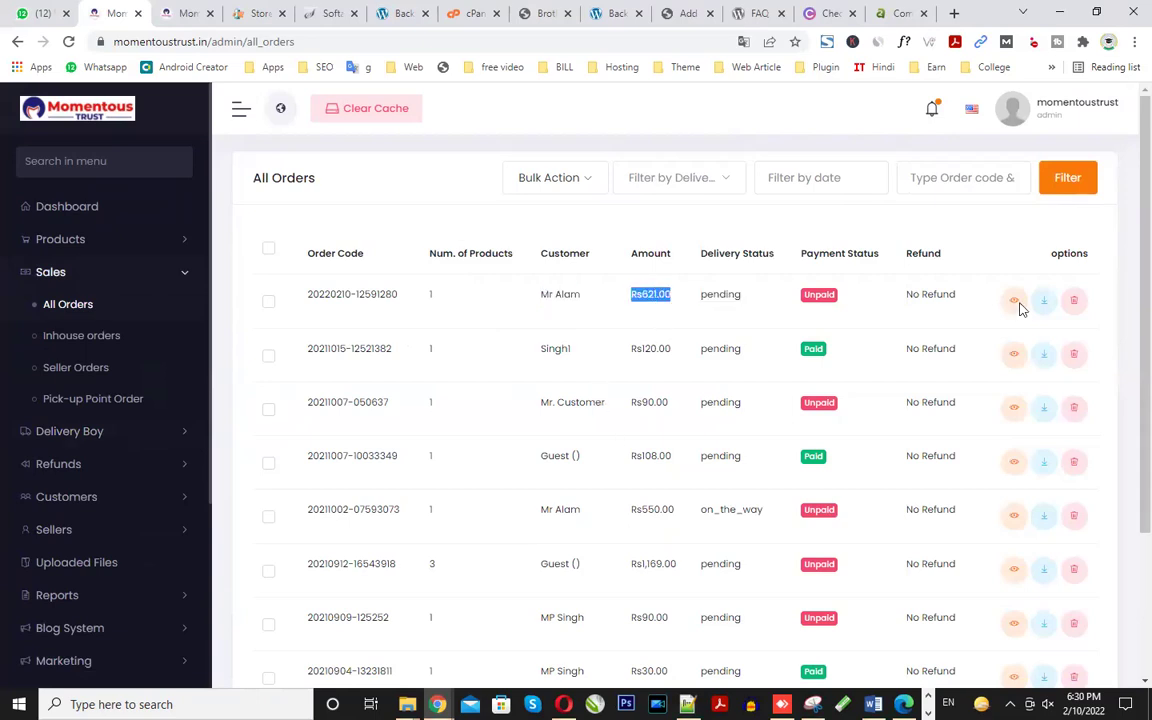
double_click(936, 294)
triple_click(934, 294)
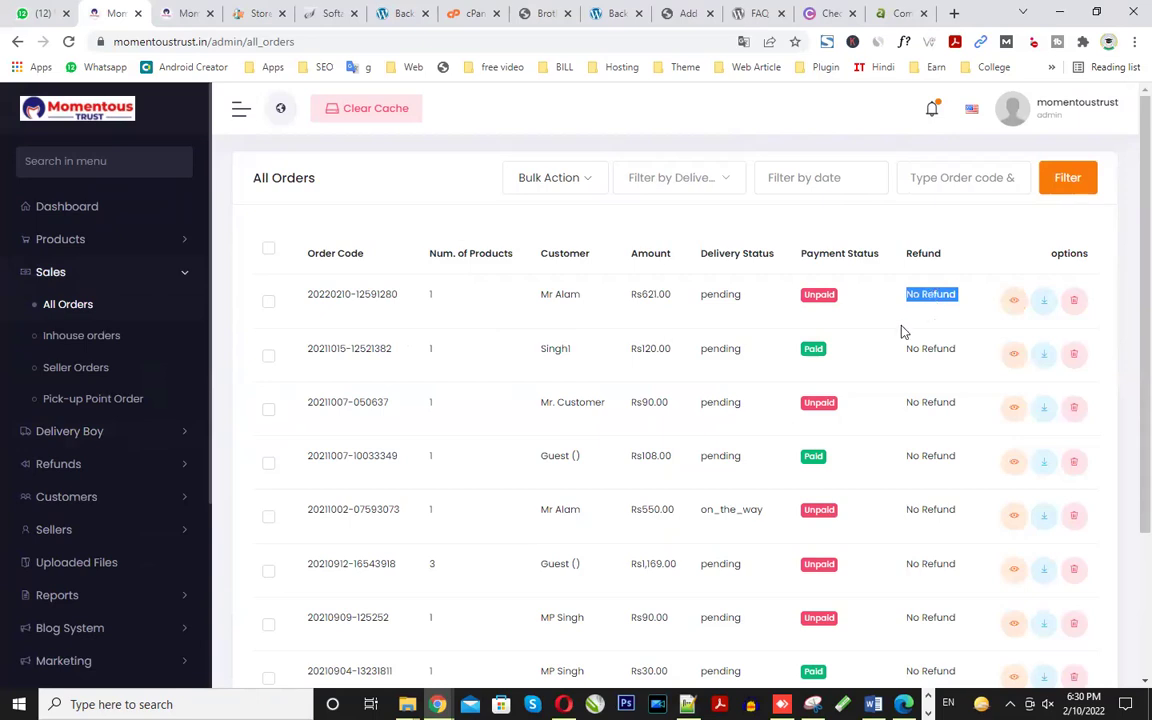
click(1016, 306)
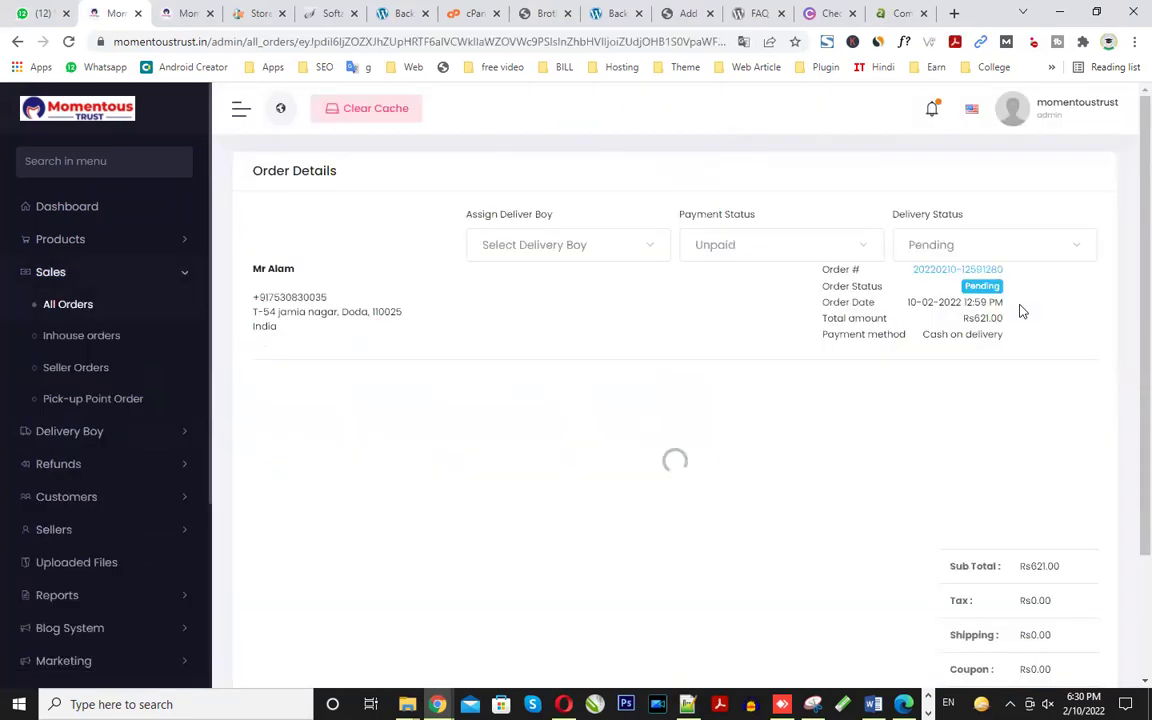
scroll(556, 470, down, 2)
scroll(553, 473, up, 2)
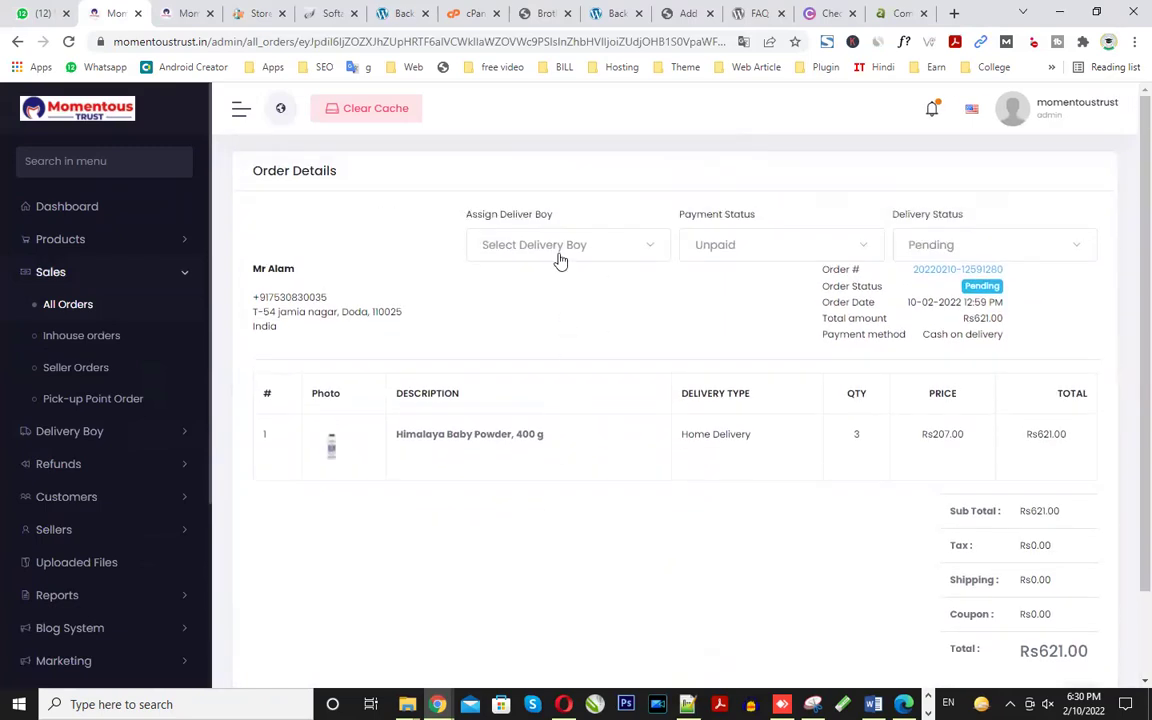
click(560, 255)
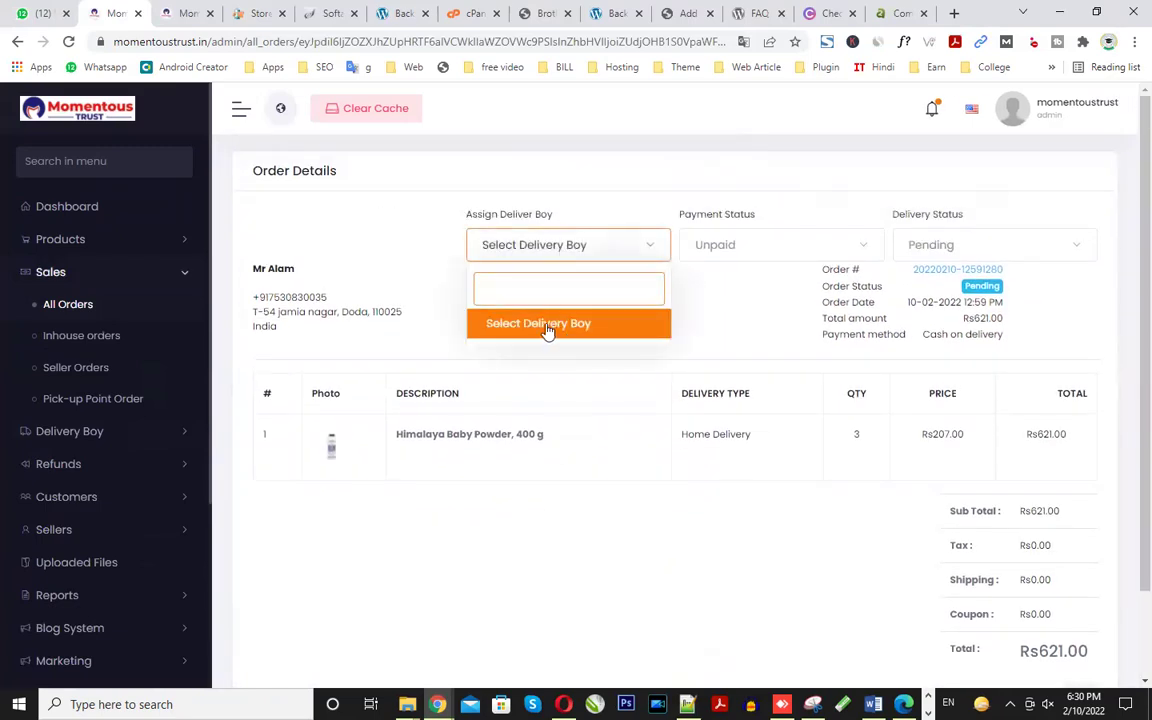
click(547, 333)
click(556, 250)
click(545, 327)
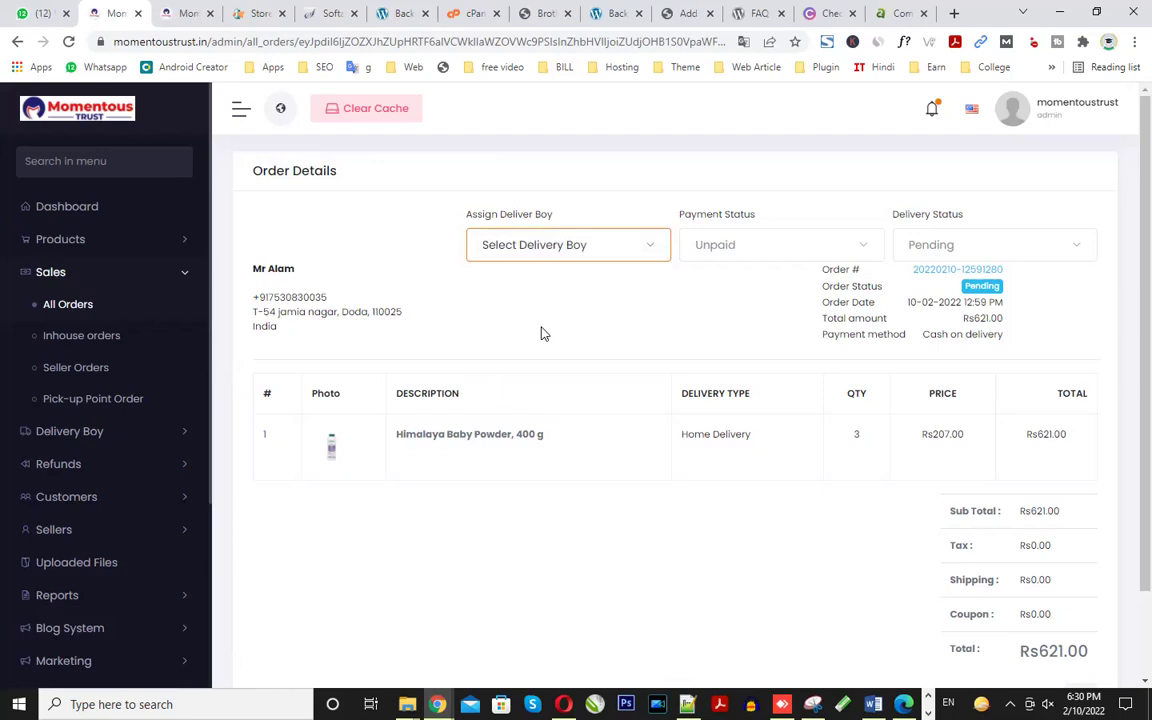
- Open the All Delivery Boy page in a new tab from the sidebar
click(100, 433)
right_click(92, 340)
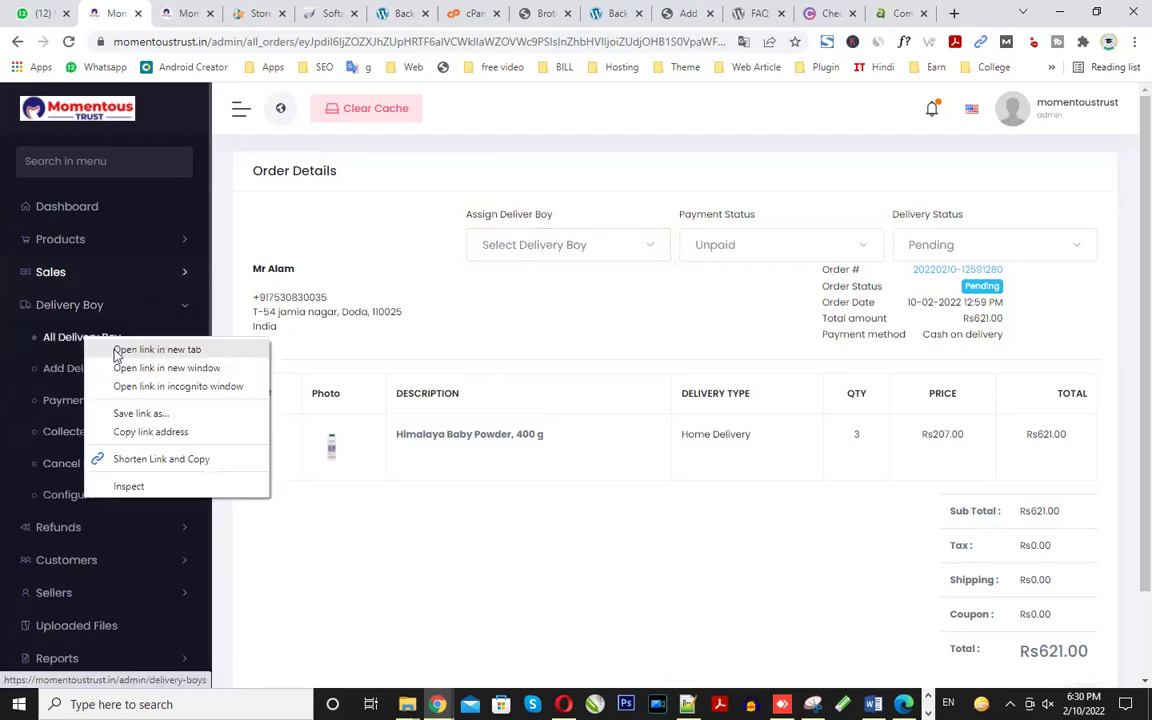
click(157, 349)
- Check the one delivery boy with Rs0.00 earnings and his actions, then return to Order Details
click(200, 12)
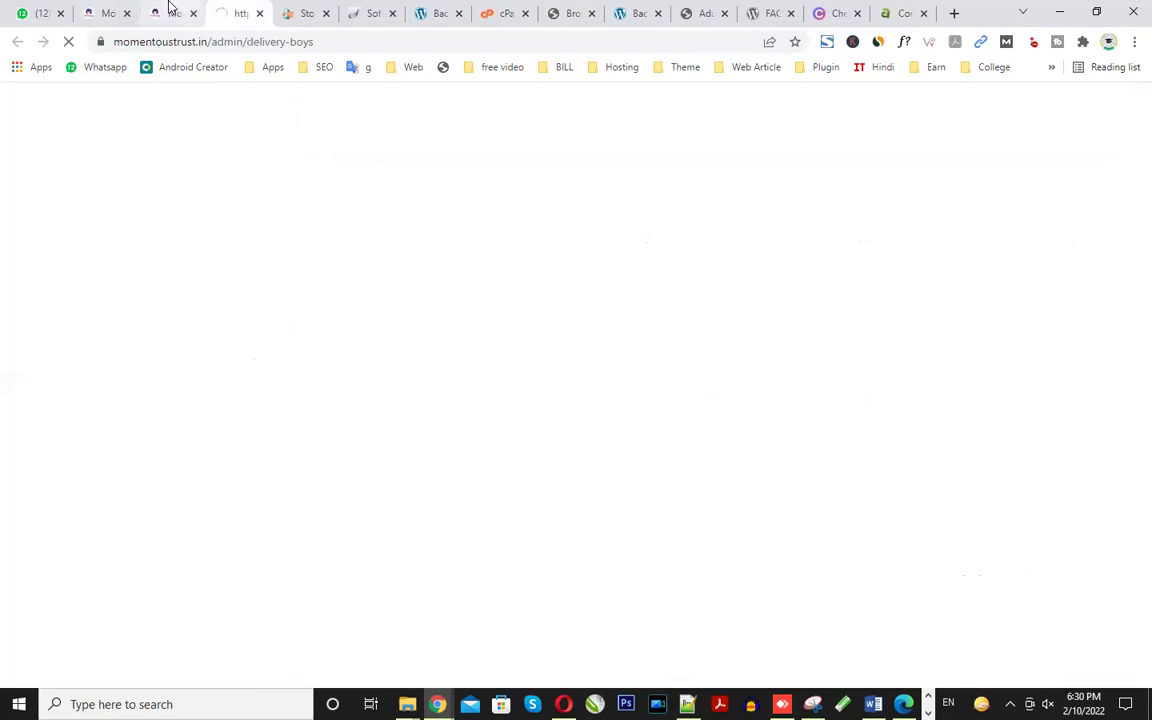
click(170, 8)
click(106, 12)
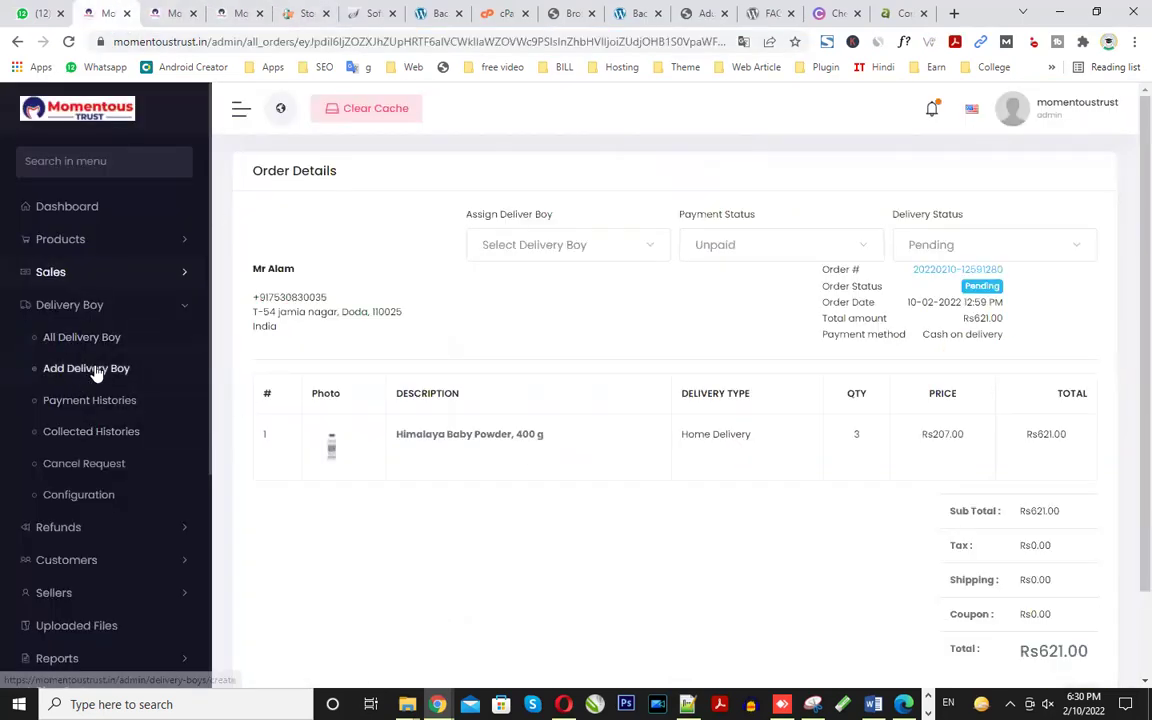
click(225, 13)
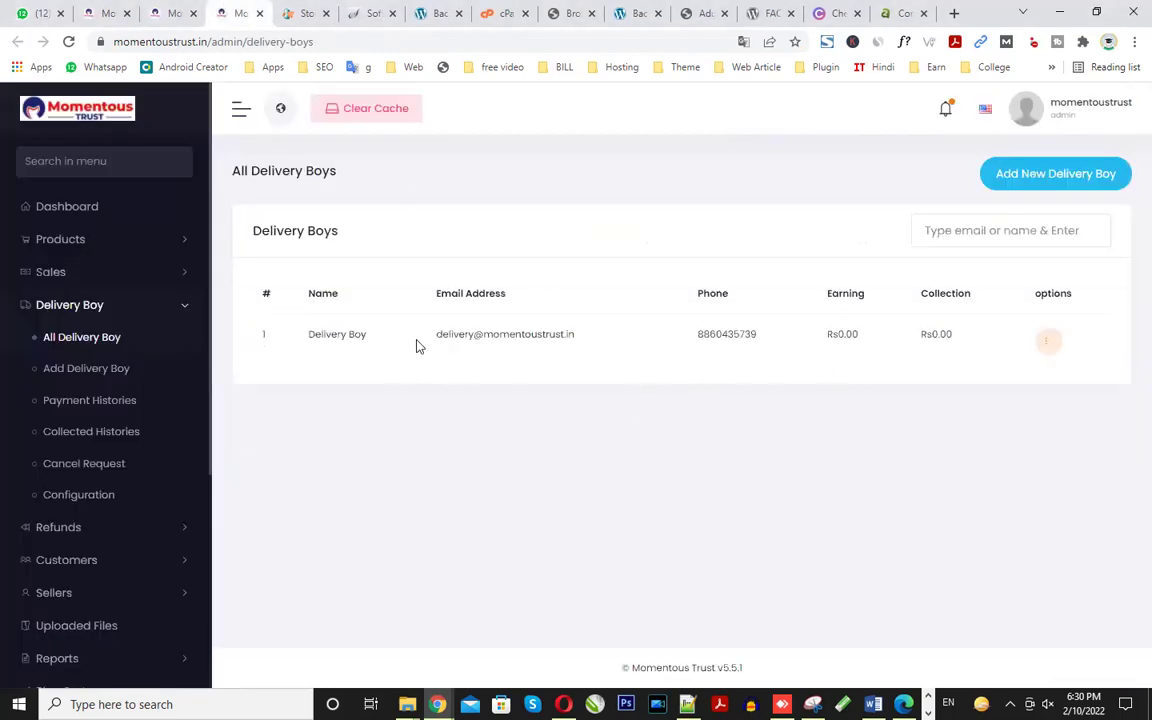
drag(378, 338, 298, 340)
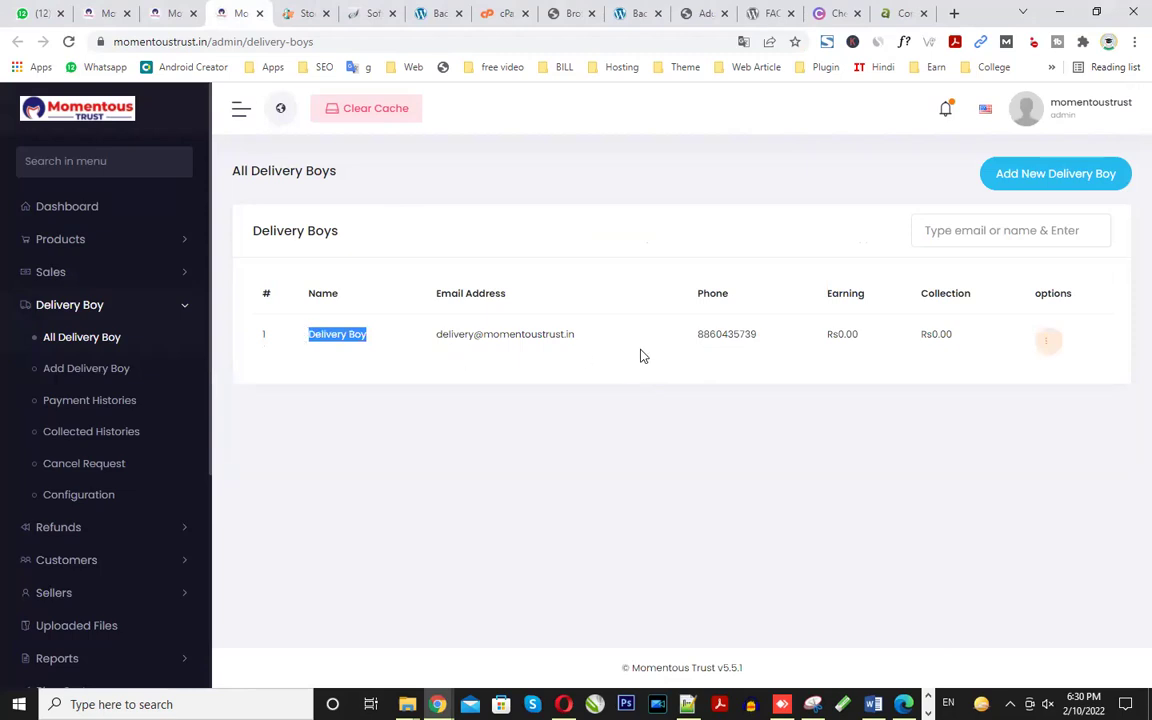
click(1044, 342)
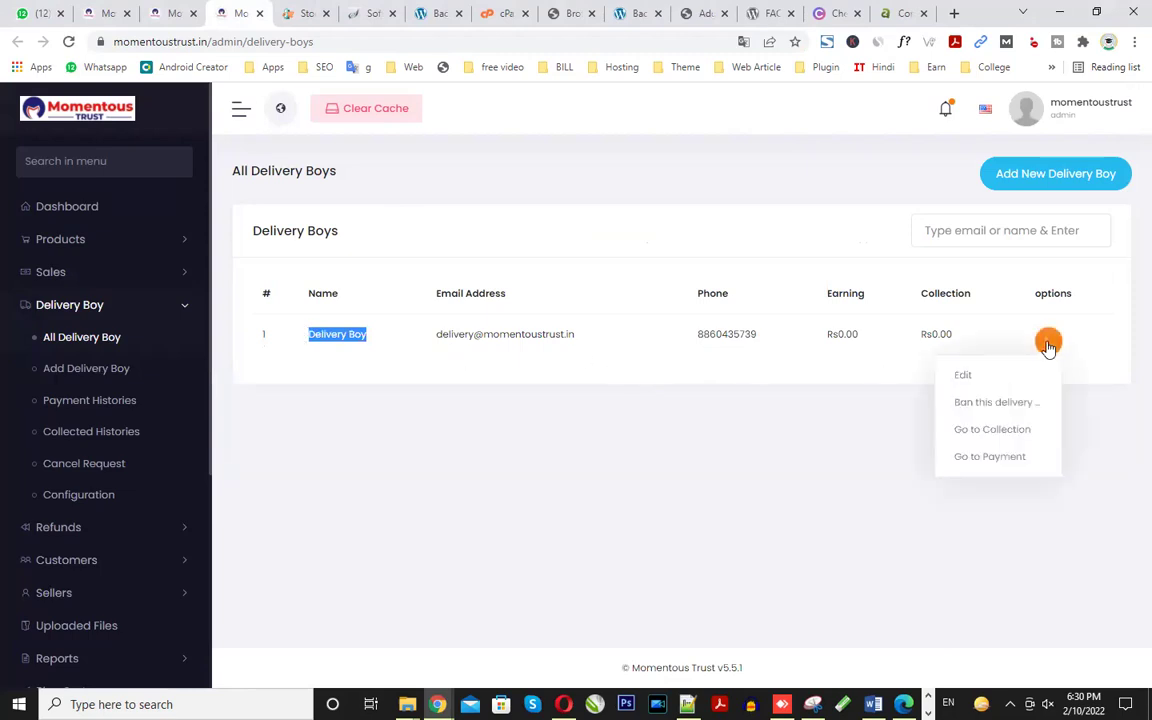
click(165, 13)
click(100, 13)
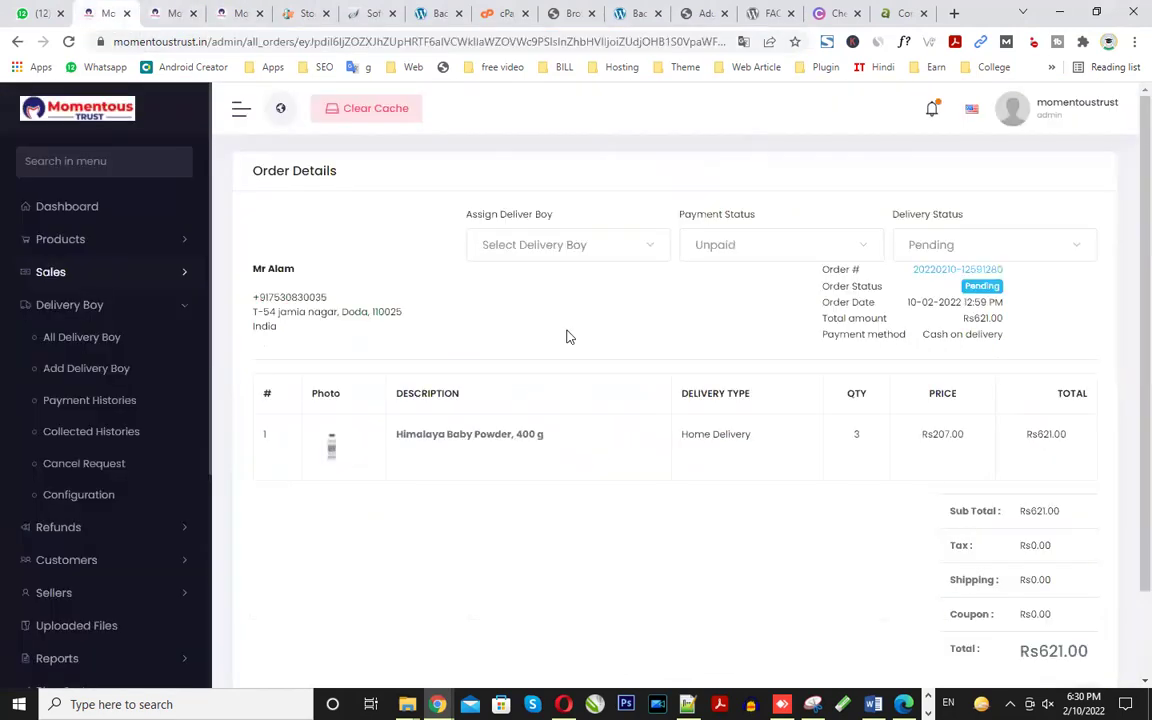
- Change the order's delivery status to Confirmed, leaving payment Unpaid and no delivery boy assigned
click(572, 244)
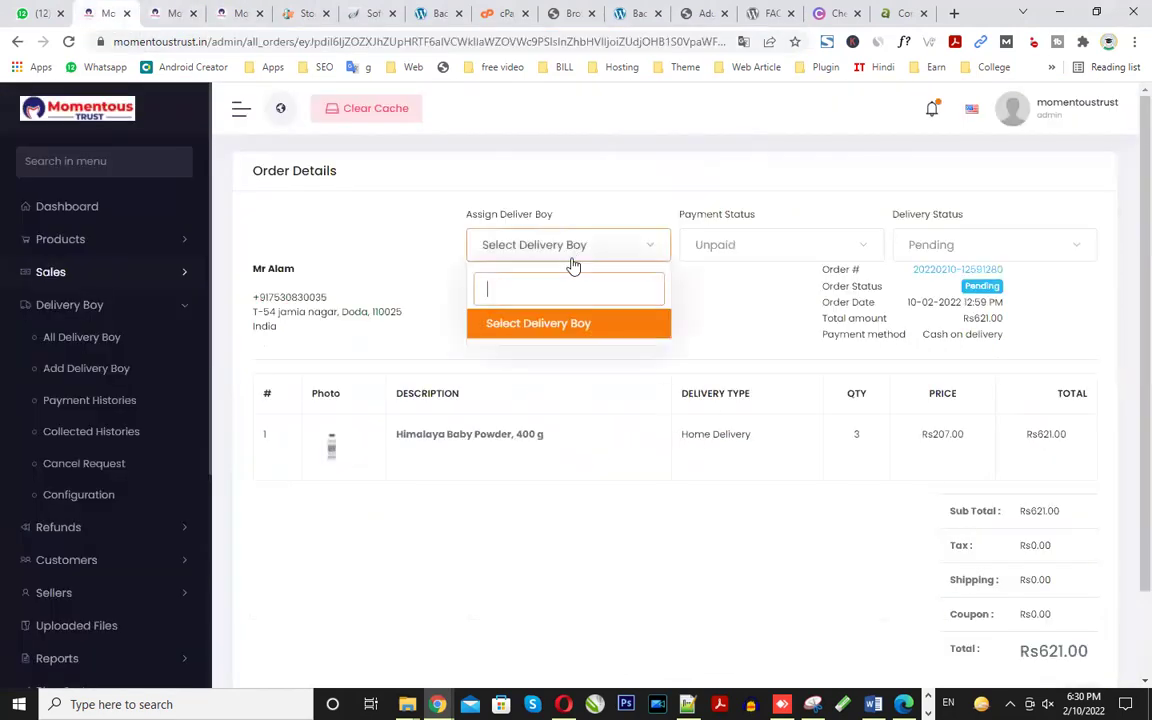
click(553, 326)
click(784, 249)
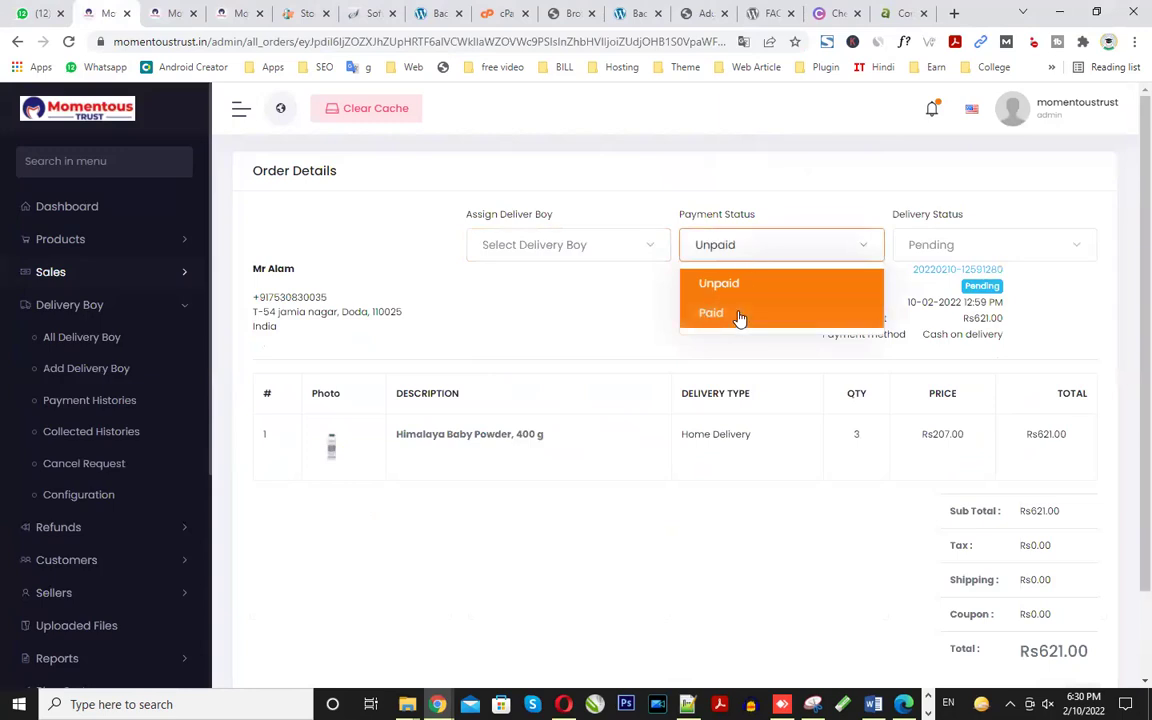
click(915, 245)
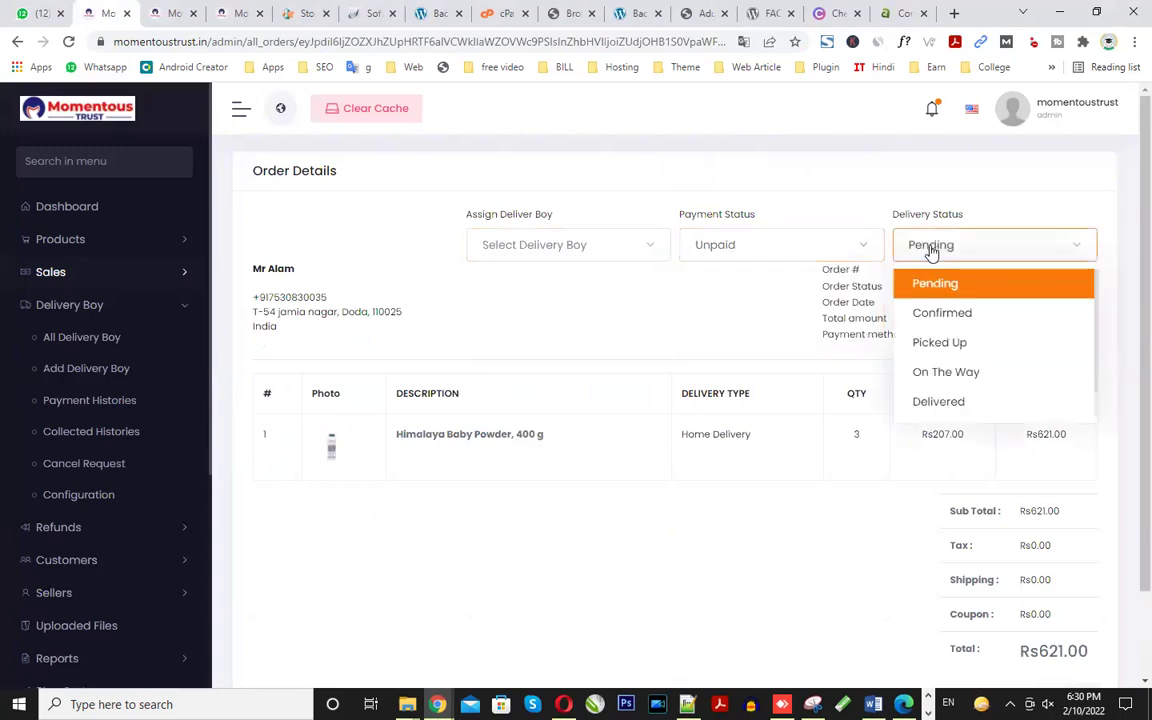
click(963, 318)
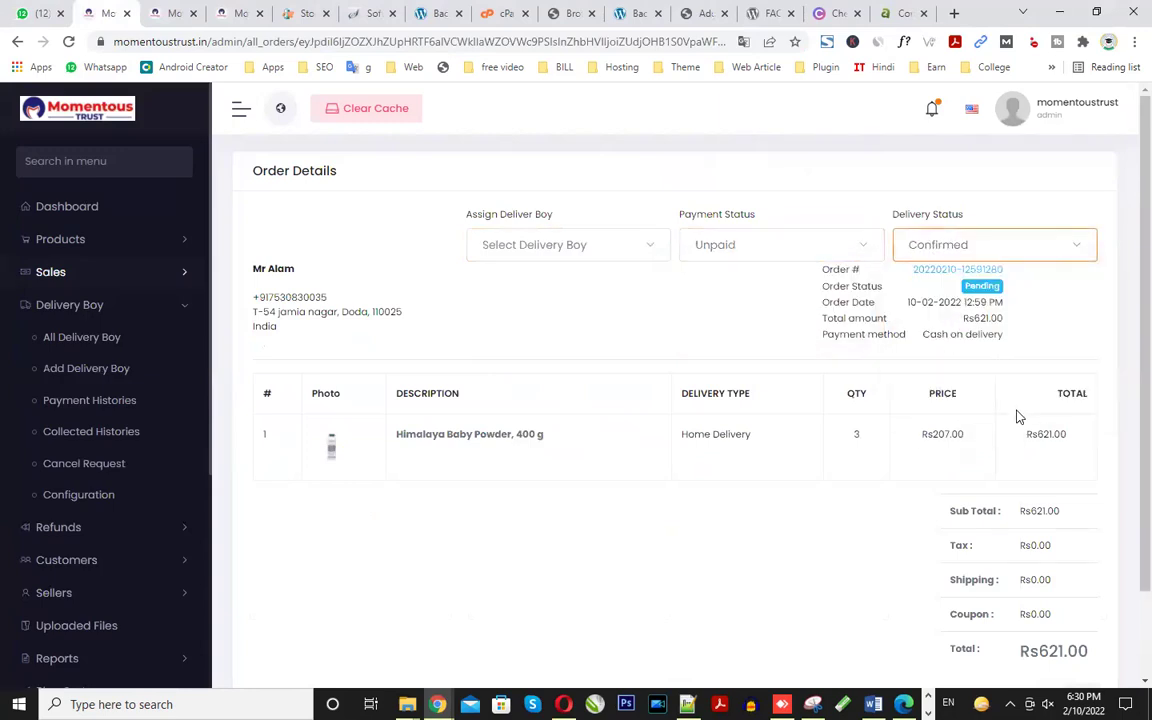
scroll(1018, 416, down, 1)
scroll(694, 527, up, 1)
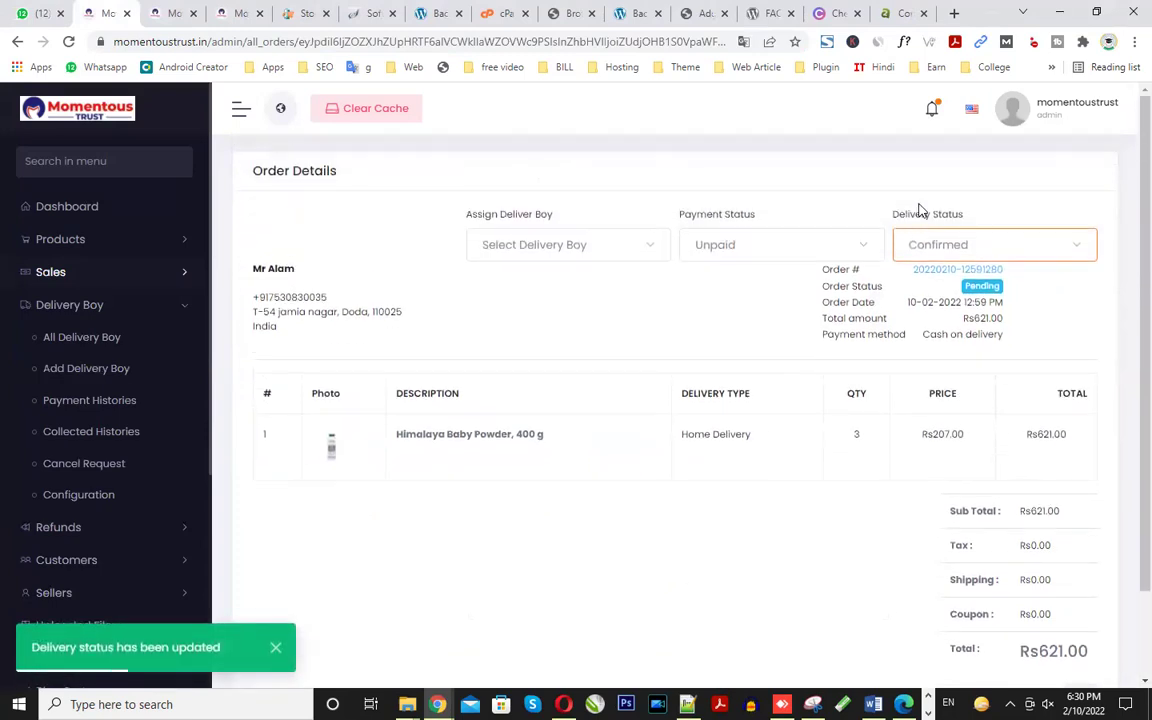
mouse_move(437, 704)
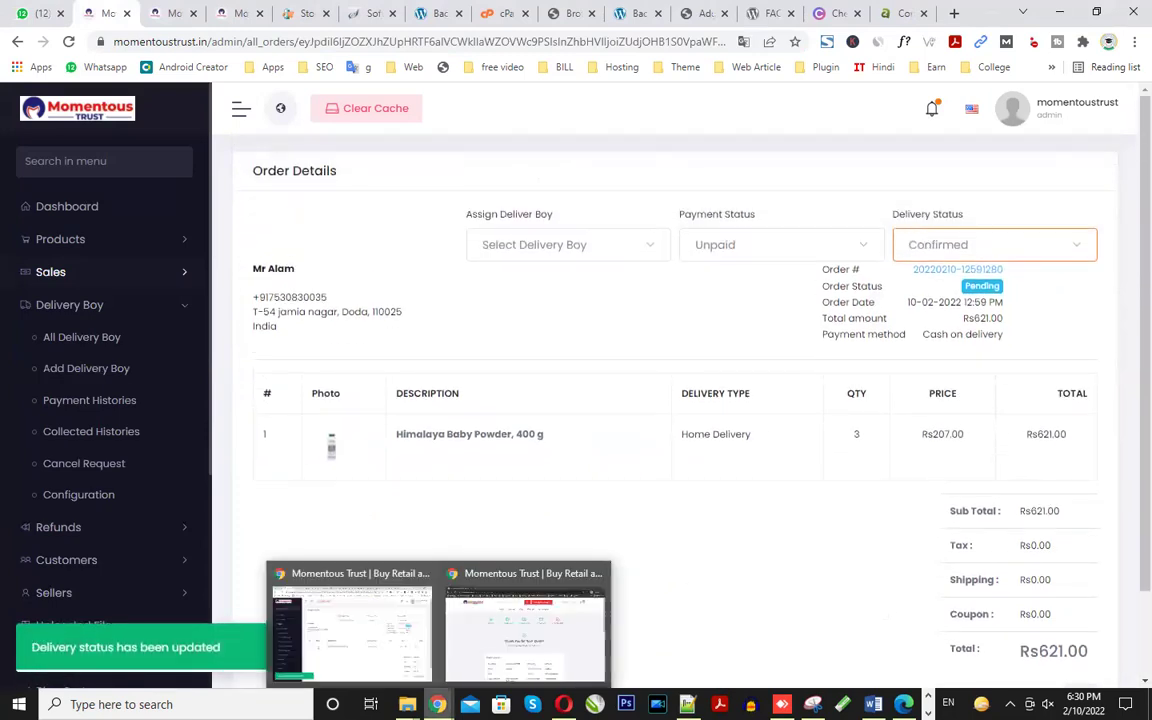
click(525, 625)
scroll(605, 500, down, 3)
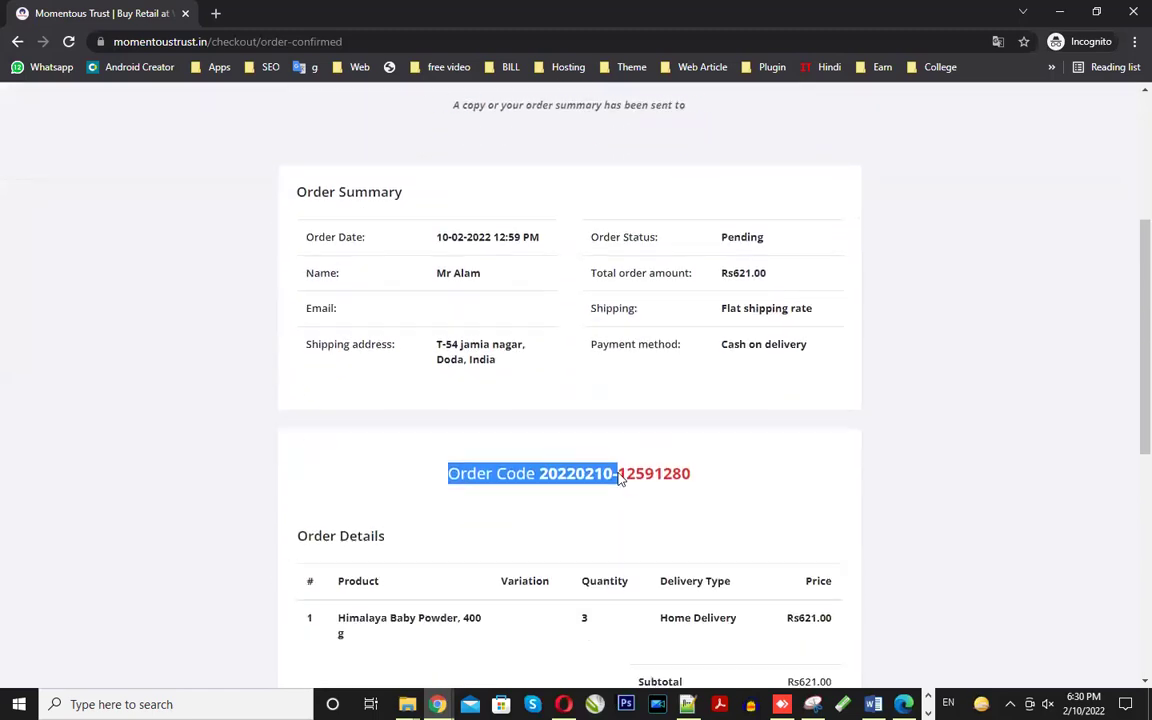
scroll(620, 480, down, 1)
click(541, 398)
drag(540, 397, 691, 398)
right_click(661, 397)
click(678, 406)
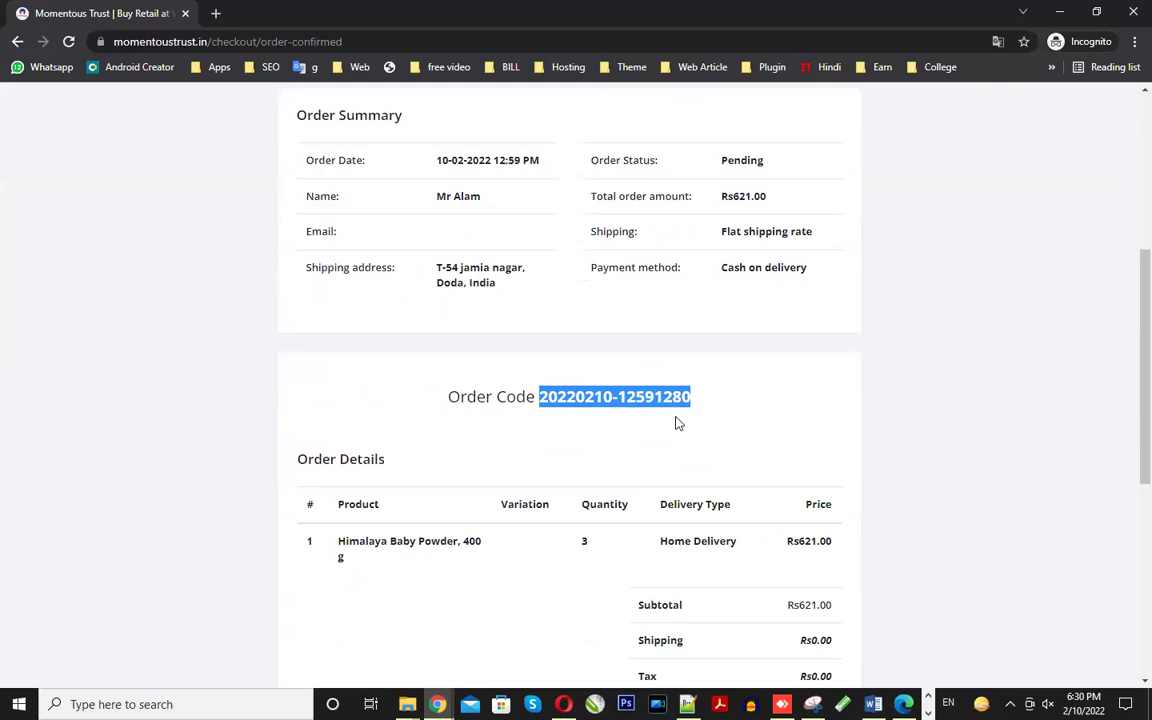
- Reload the confirmation page so the order status changes from Pending to Confirmed
scroll(728, 419, up, 2)
double_click(734, 402)
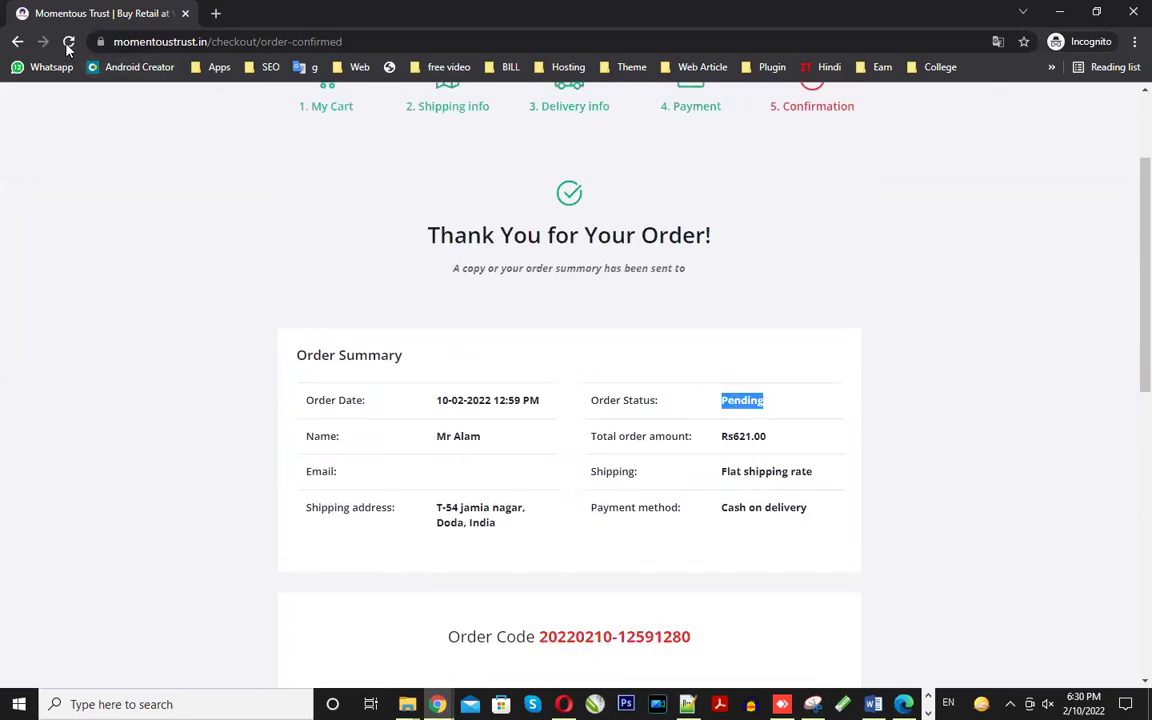
click(69, 42)
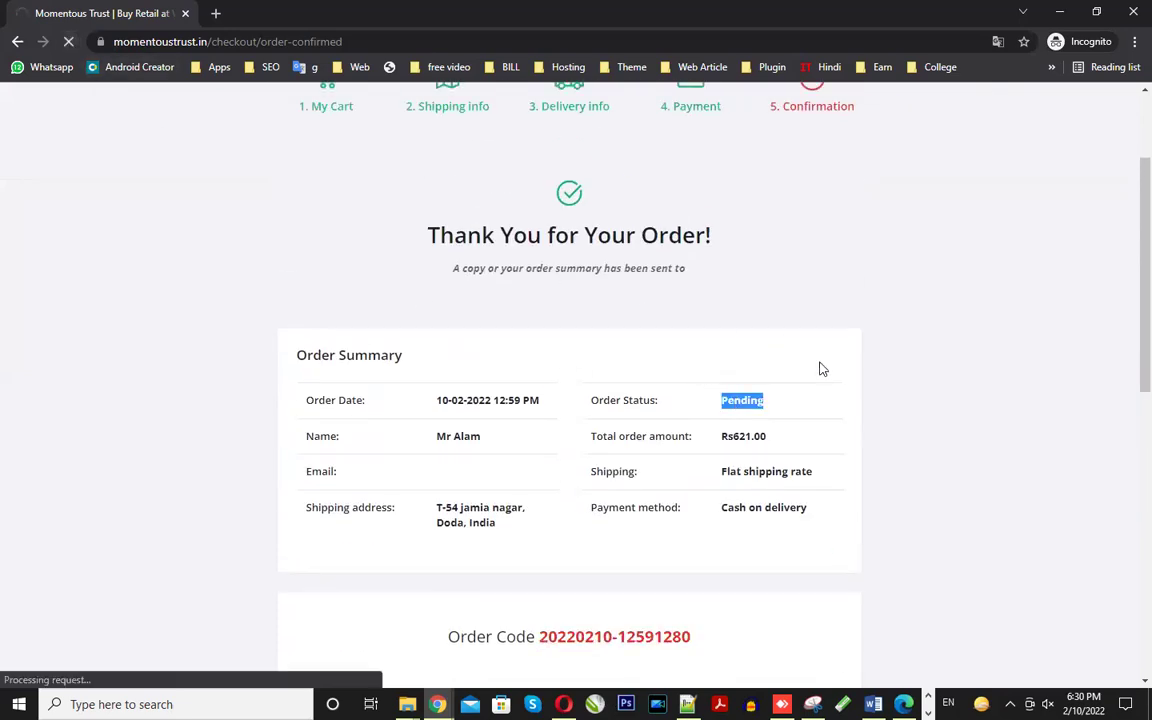
double_click(740, 402)
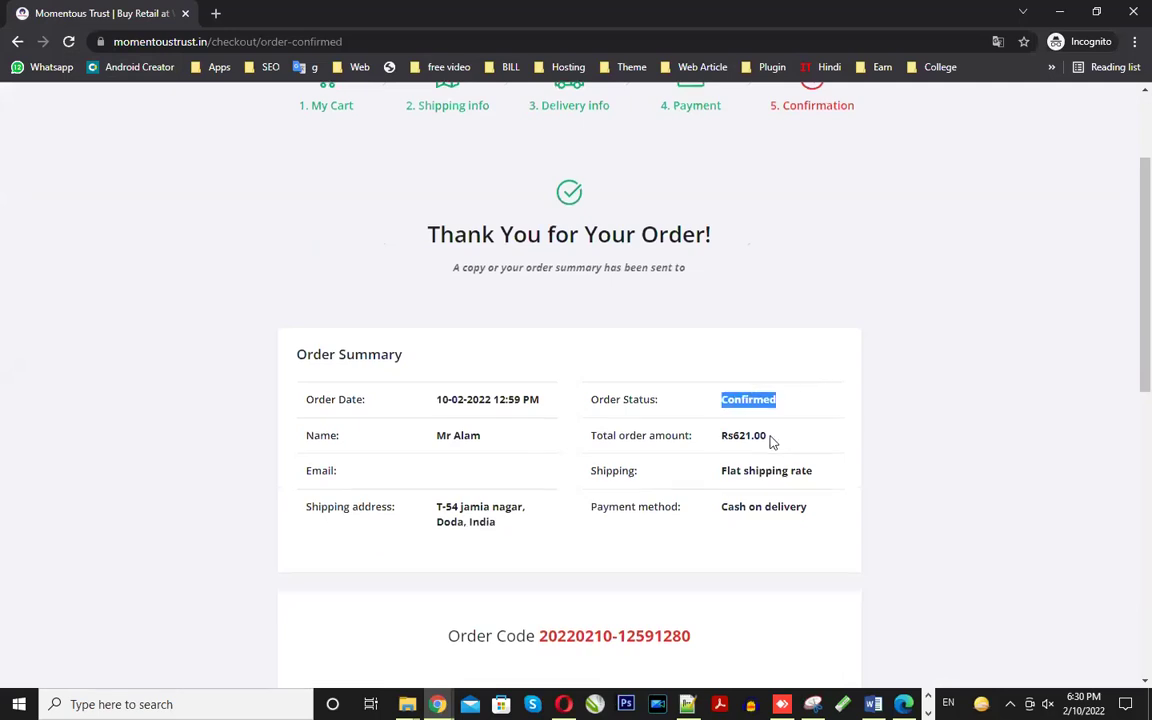
- Open the footer's Track Order page in a new tab
scroll(771, 441, down, 8)
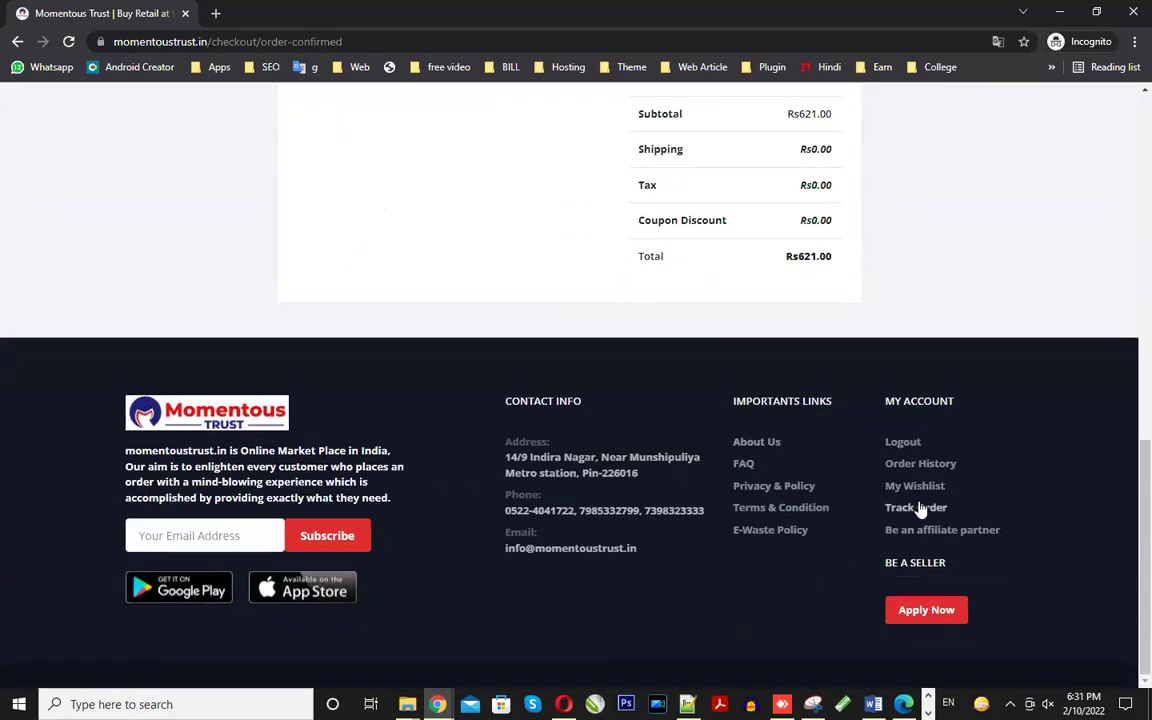
right_click(920, 509)
click(962, 519)
scroll(492, 441, up, 3)
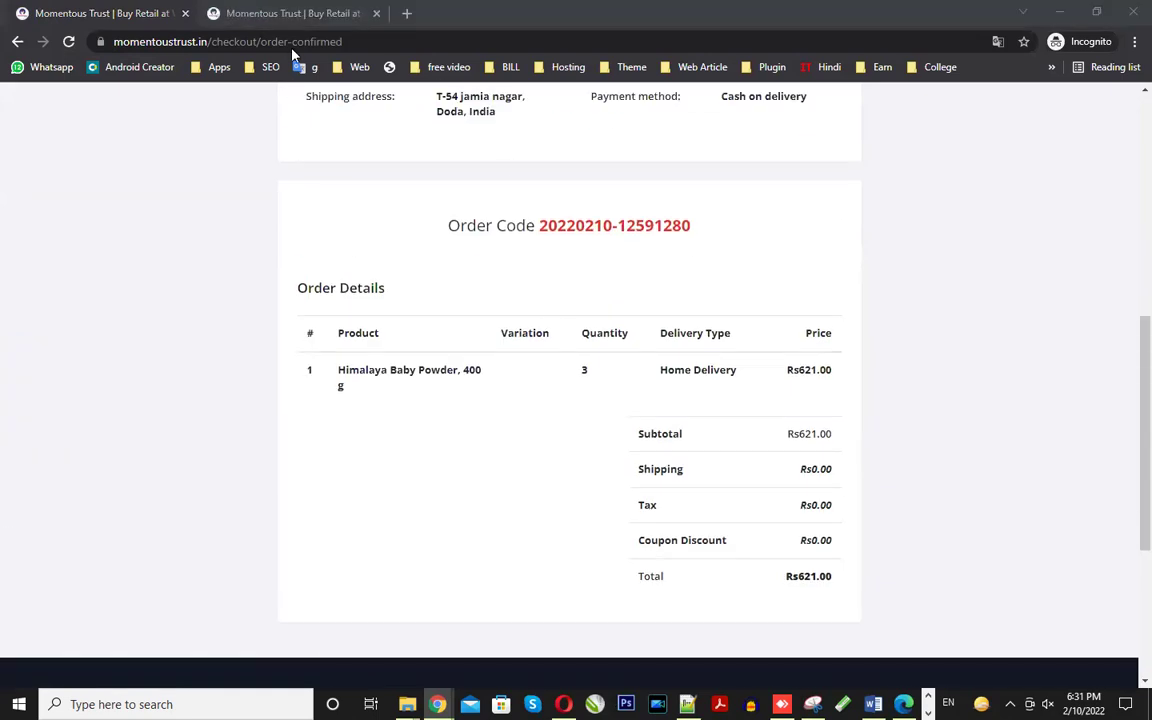
click(292, 14)
click(452, 324)
click(488, 360)
click(565, 372)
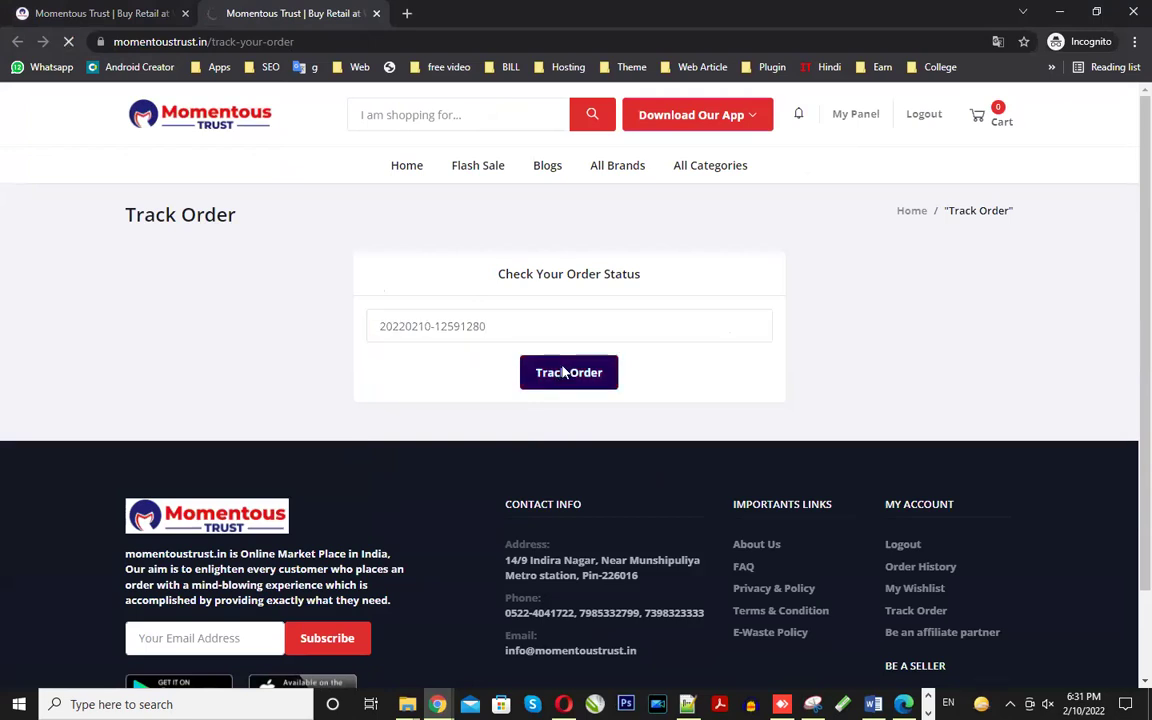
- Review the Confirmed tracking result for Himalaya Baby Powder, 400 g, then return to the admin order
scroll(672, 305, down, 4)
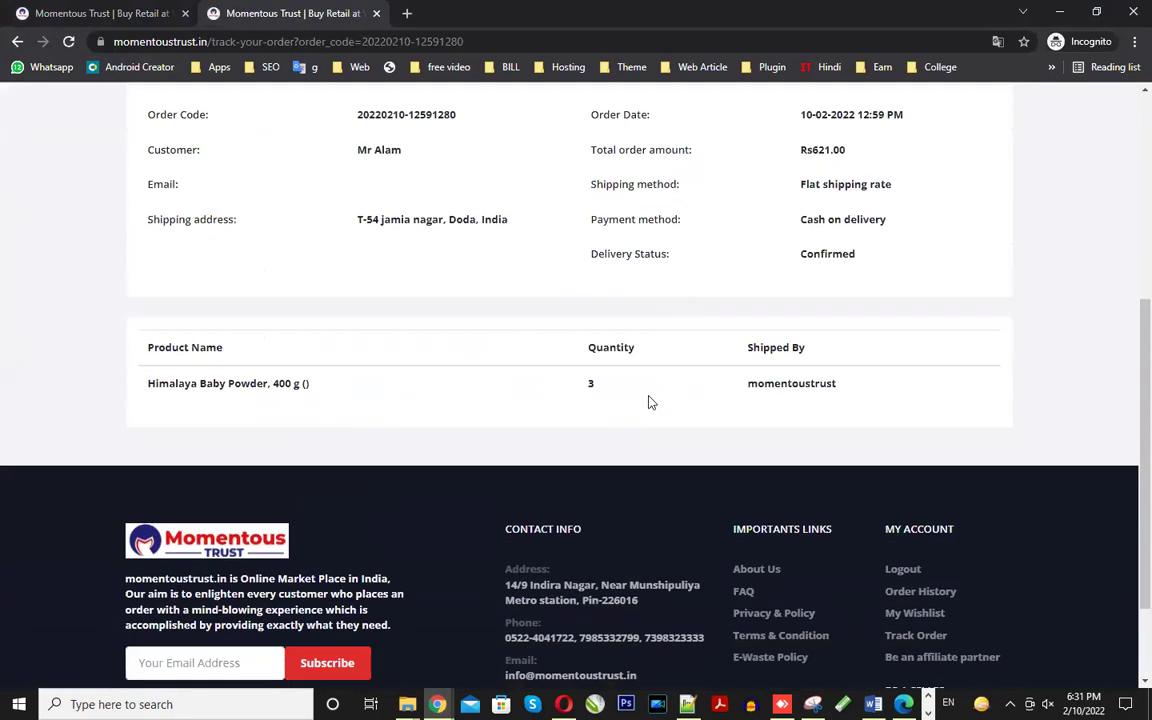
scroll(648, 398, up, 1)
drag(144, 467, 310, 464)
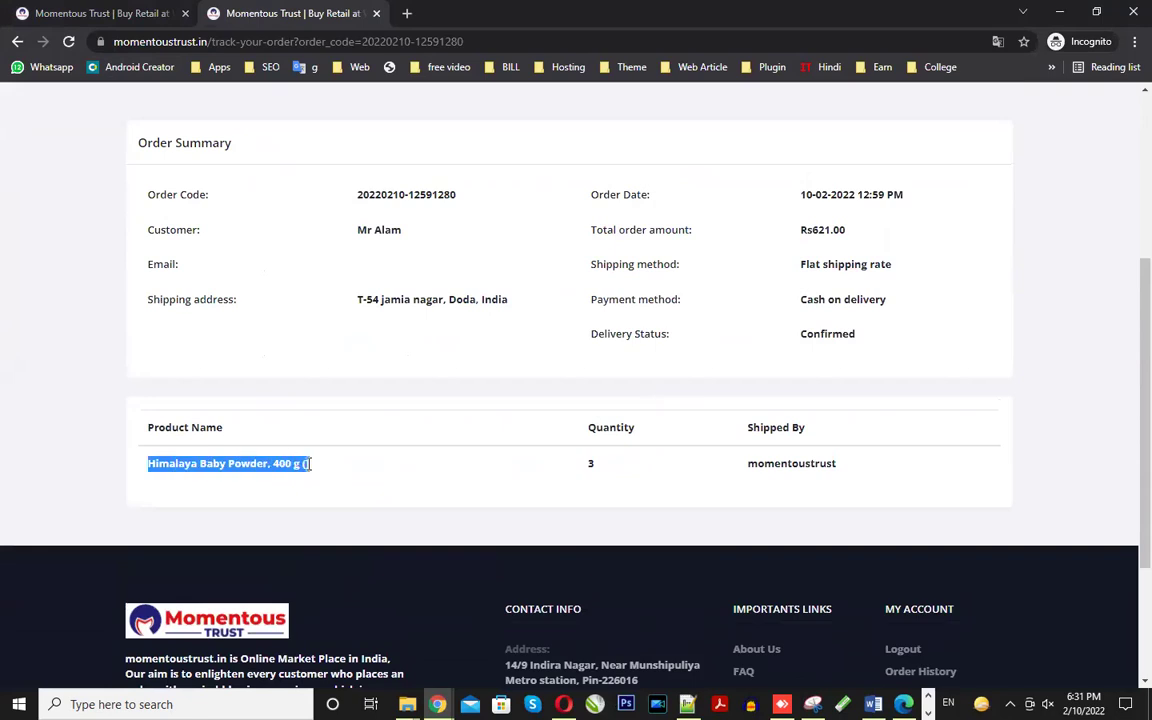
drag(798, 465, 818, 476)
scroll(715, 419, up, 2)
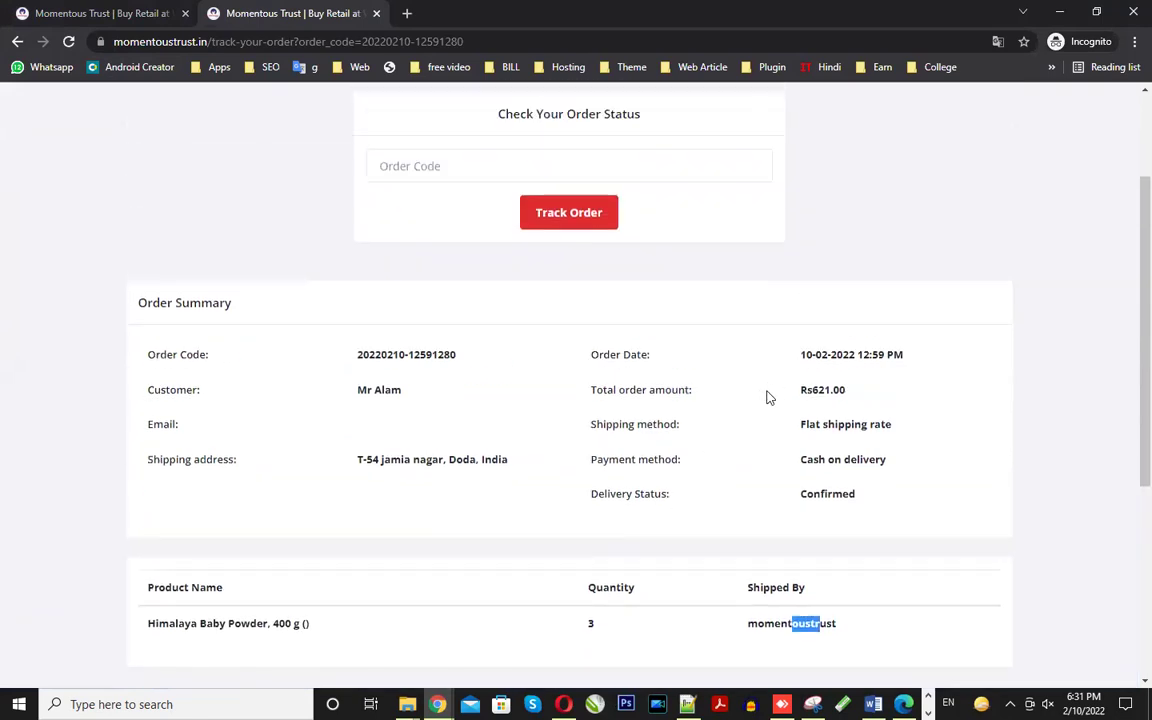
scroll(502, 418, up, 1)
scroll(463, 411, down, 1)
scroll(895, 388, up, 2)
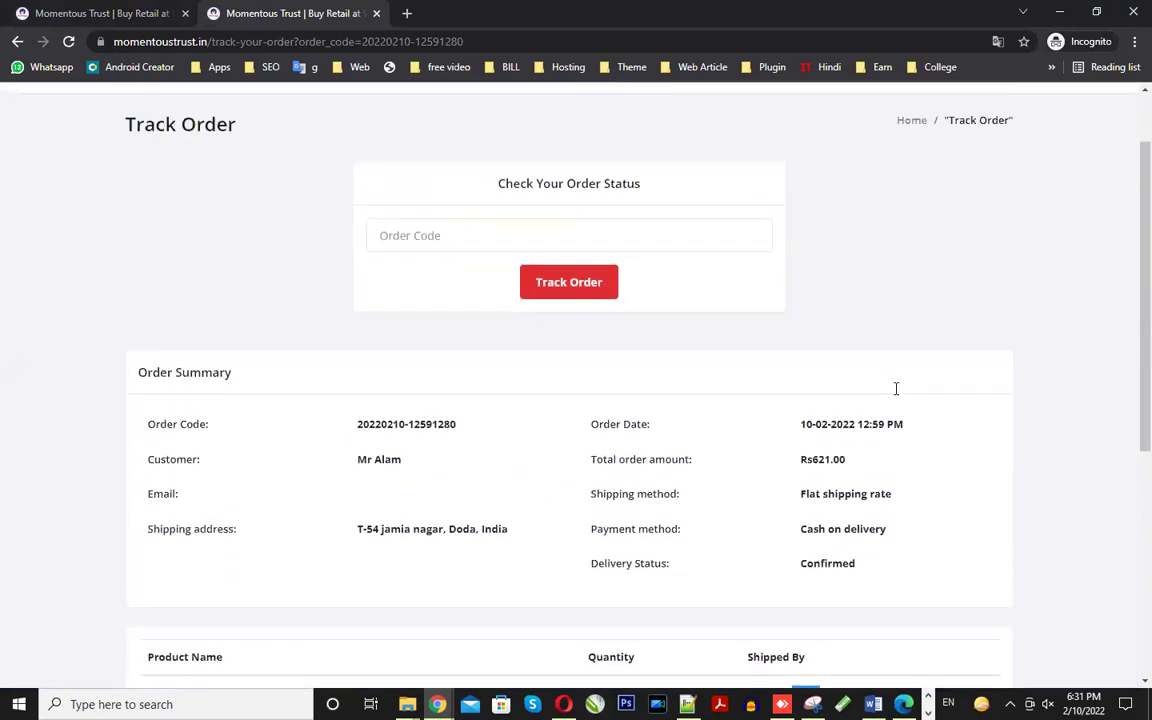
scroll(598, 561, down, 3)
mouse_move(438, 704)
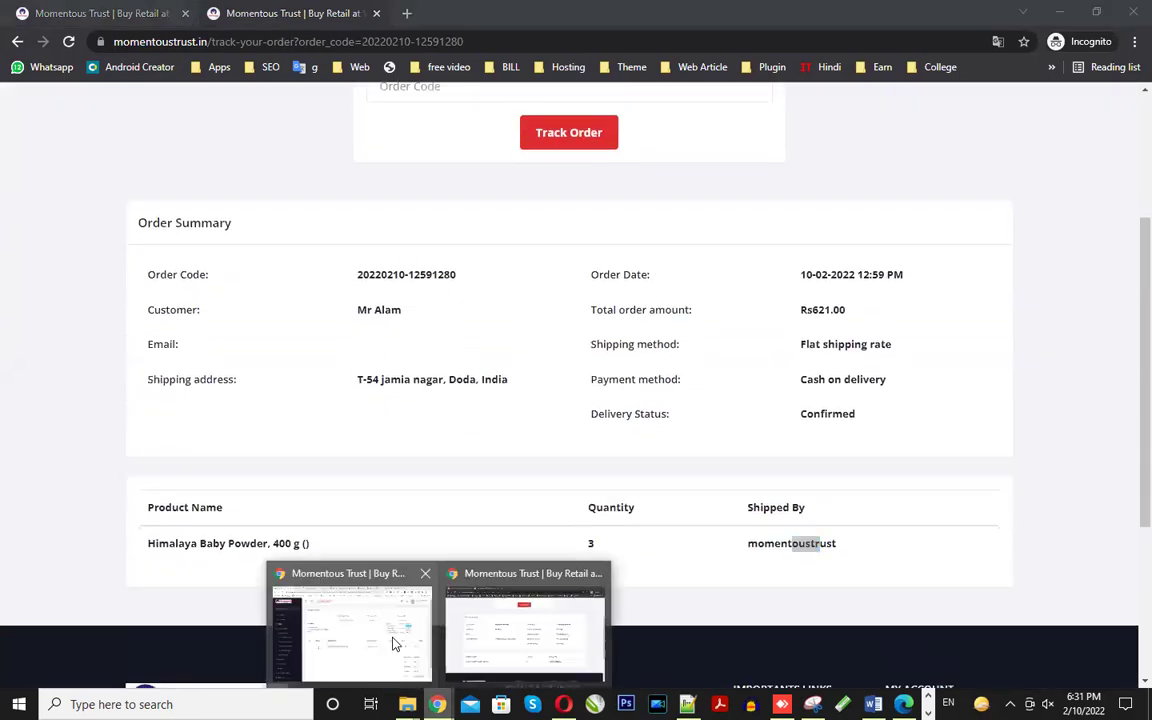
click(350, 640)
click(589, 259)
- Change the order's delivery status to Picked Up
click(567, 324)
click(947, 254)
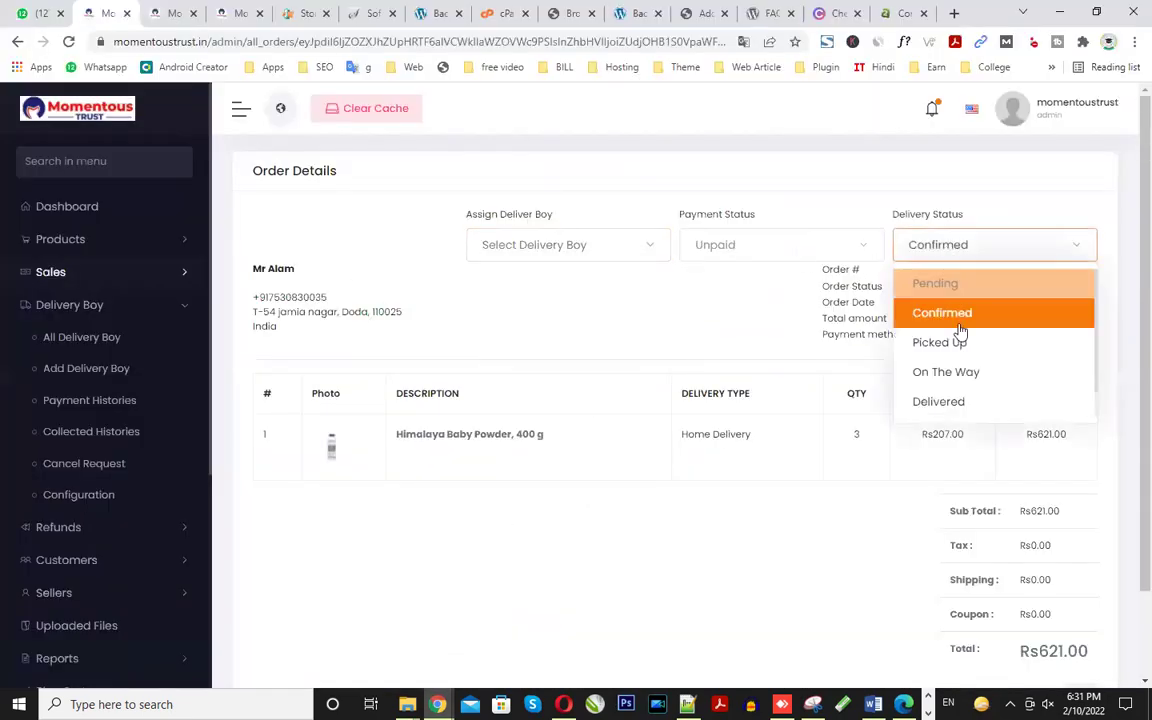
scroll(985, 360, down, 1)
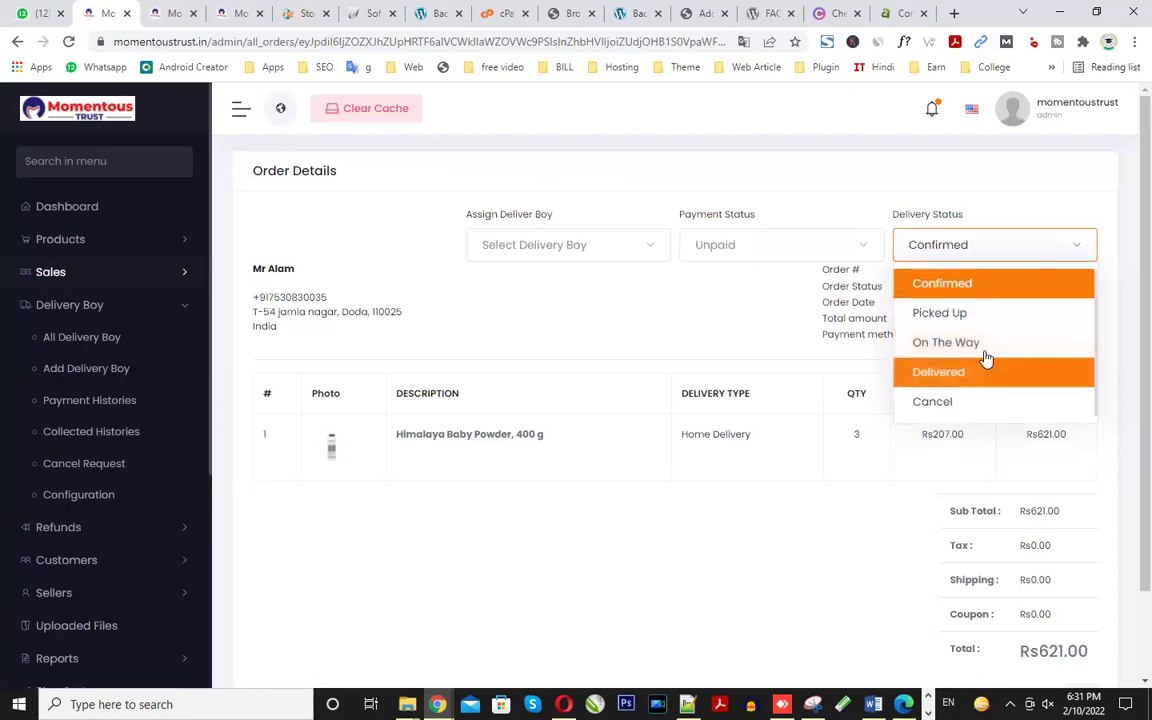
scroll(985, 358, up, 1)
click(982, 345)
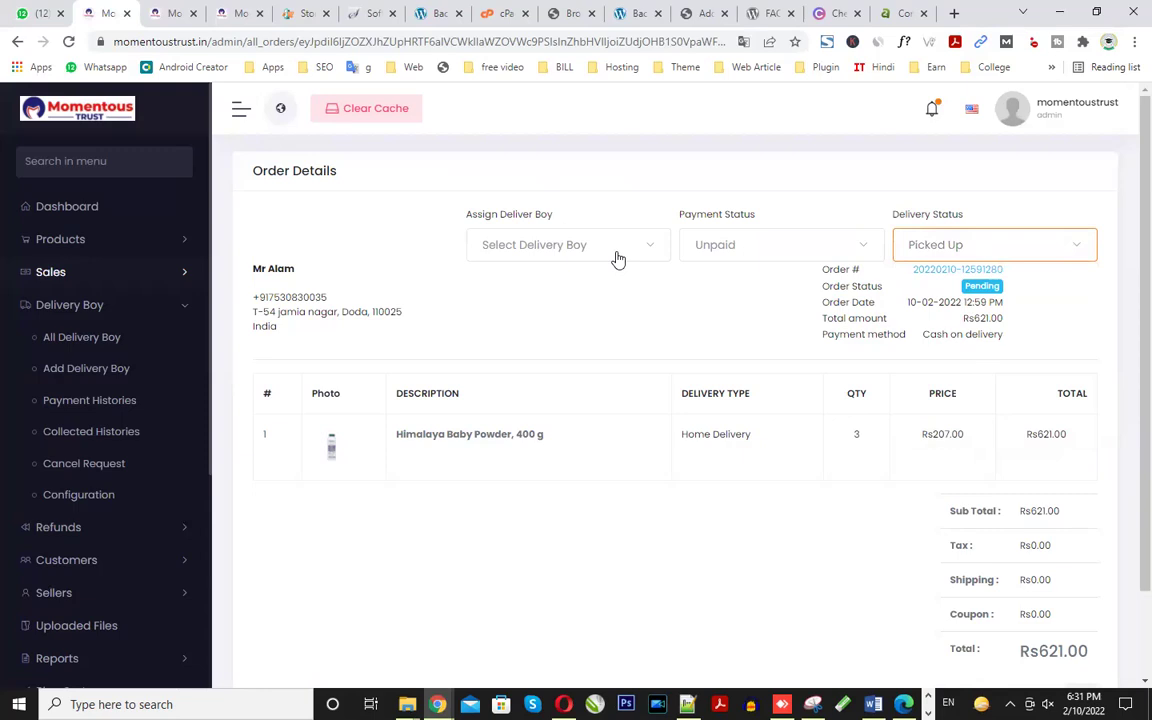
- Reload the storefront Track Order page to fetch the updated status
mouse_move(437, 704)
click(480, 580)
scroll(779, 393, up, 1)
scroll(779, 393, up, 2)
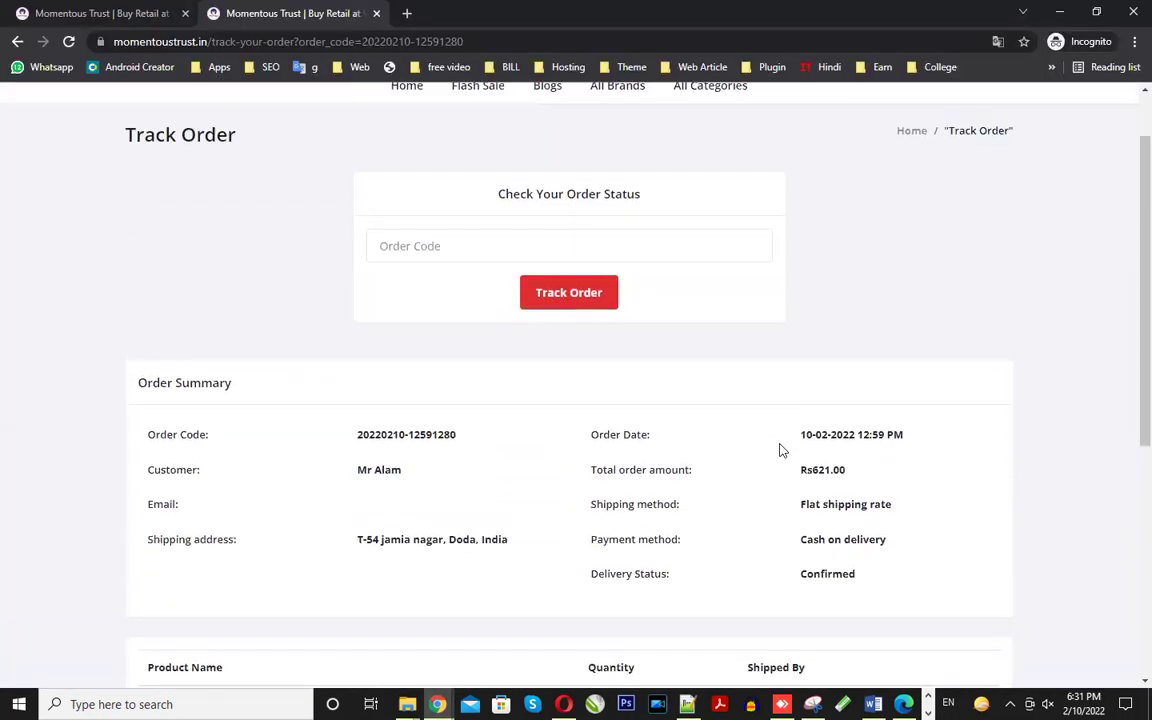
click(66, 42)
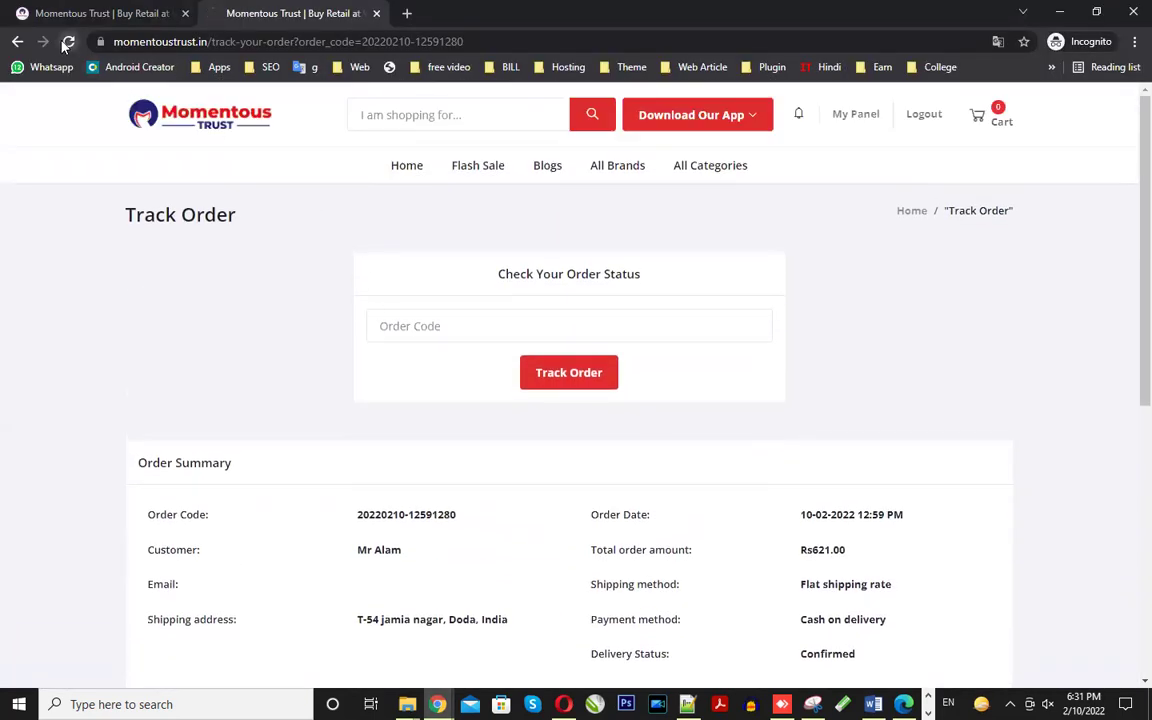
scroll(1108, 467, down, 5)
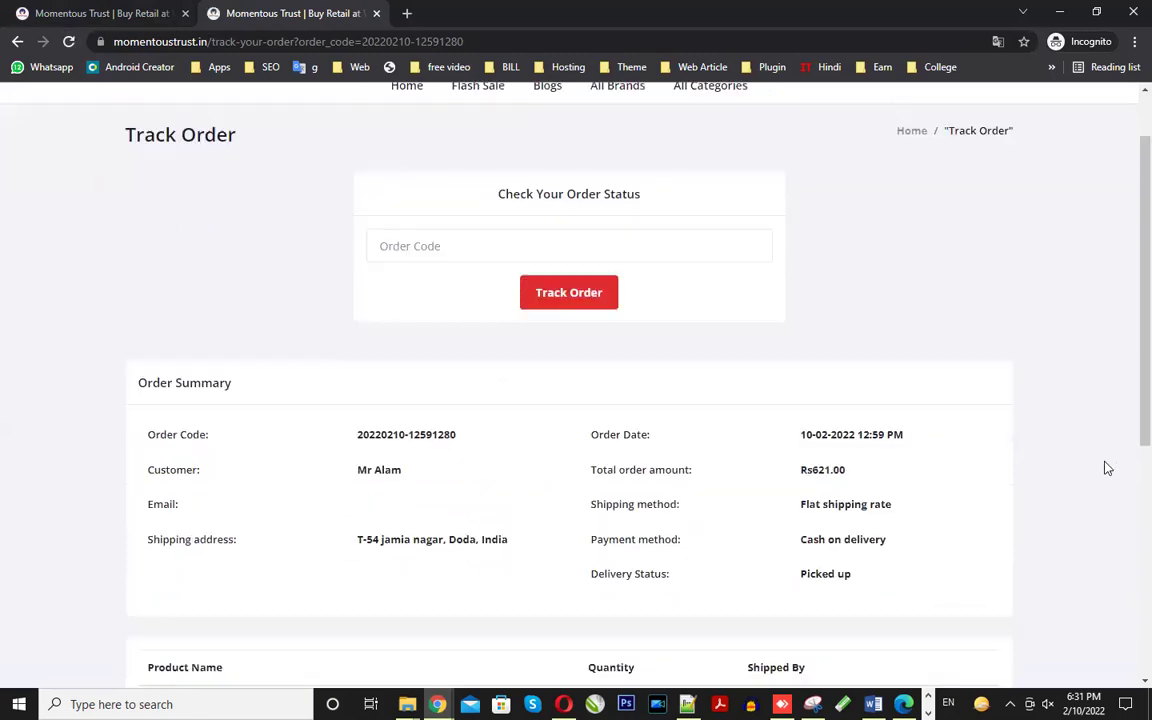
scroll(1107, 466, up, 2)
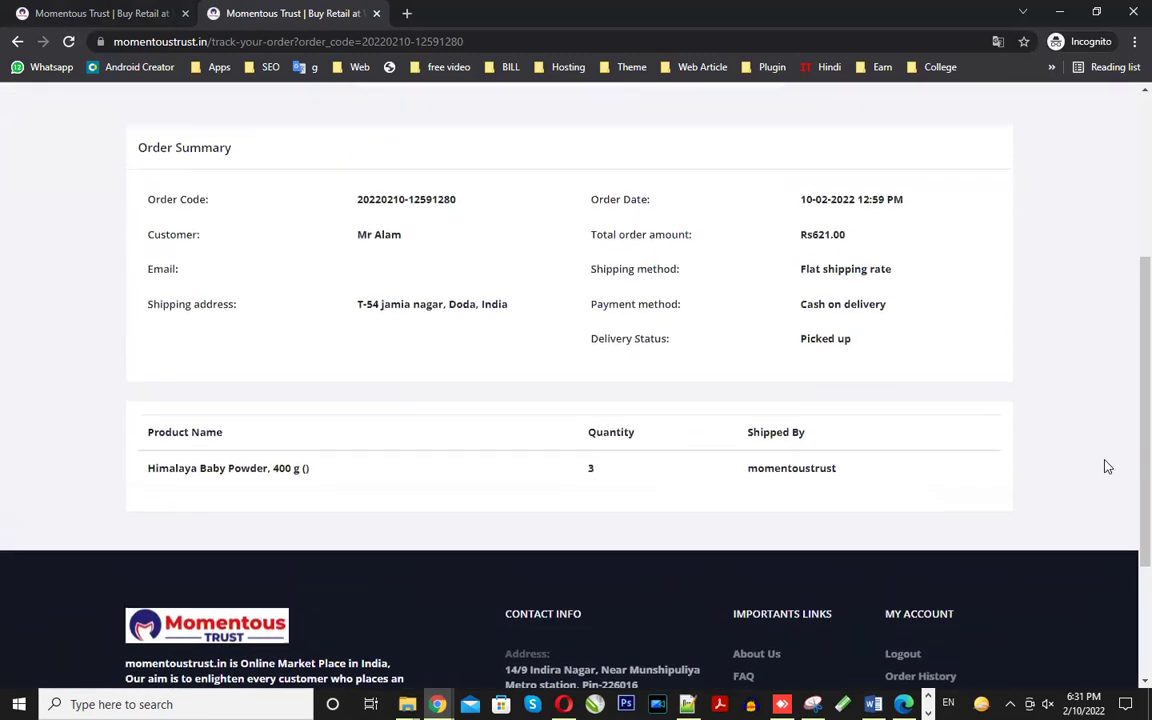
scroll(1106, 465, up, 1)
- Verify shipping, payment and the Picked up status on tracking, then return to admin
drag(590, 344, 890, 349)
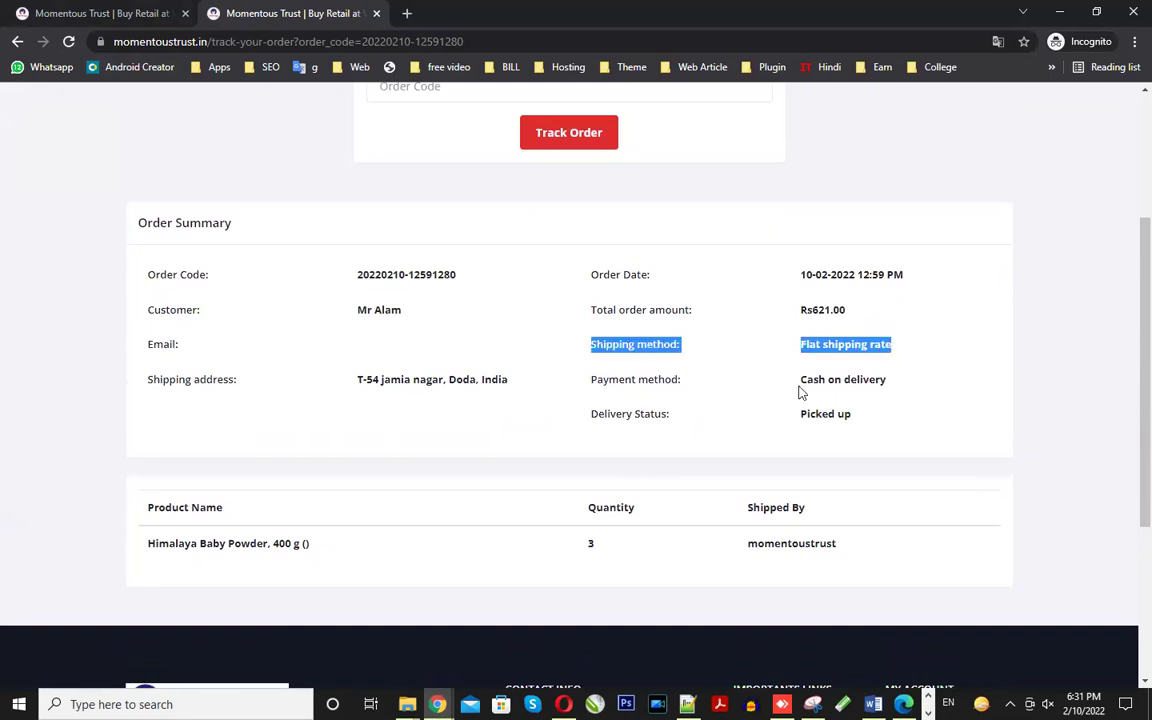
drag(818, 380, 893, 384)
drag(602, 406, 848, 419)
click(849, 420)
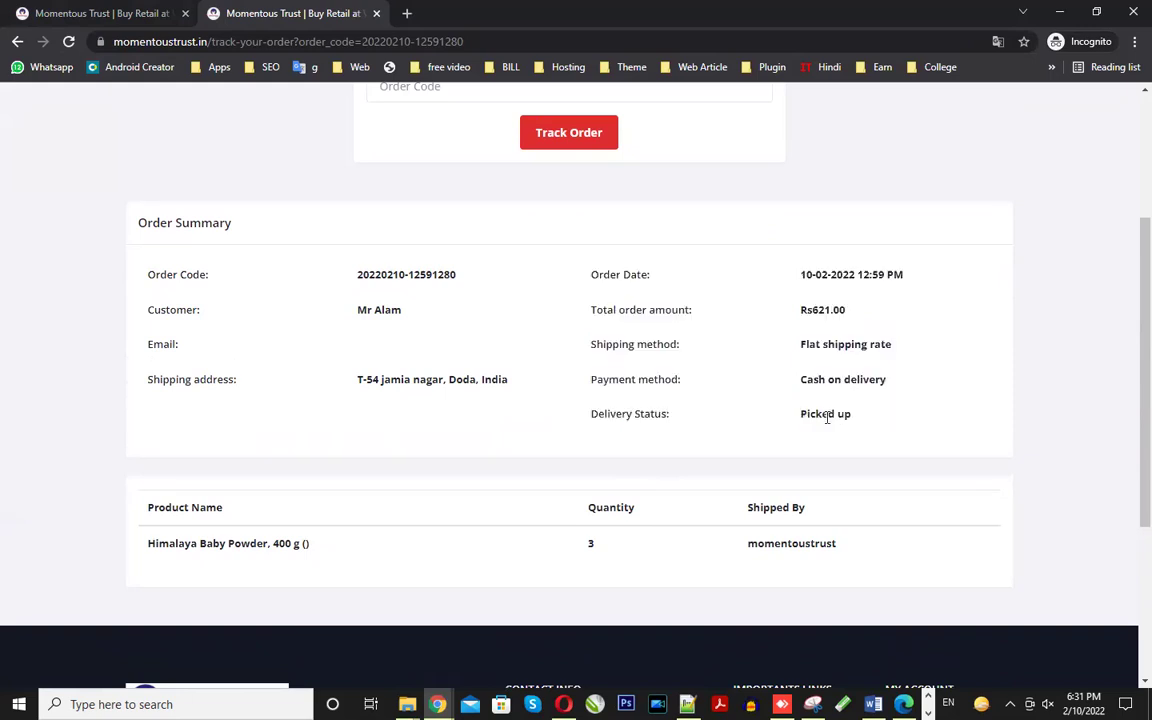
triple_click(826, 419)
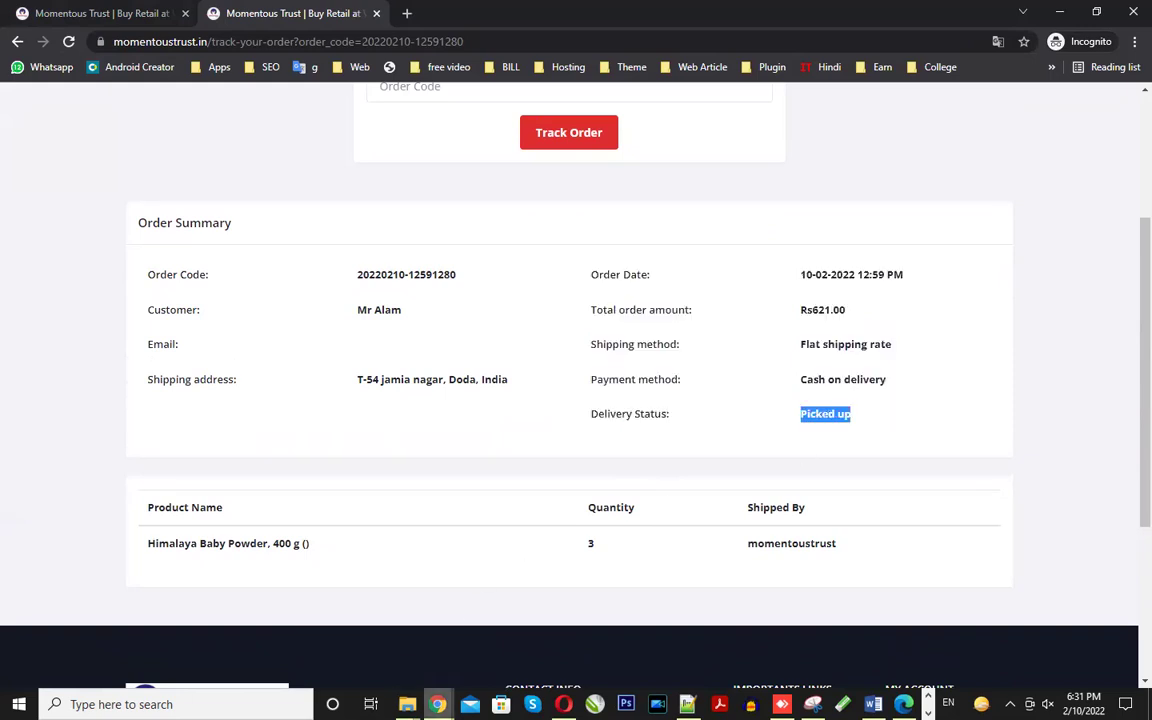
mouse_move(438, 704)
click(421, 618)
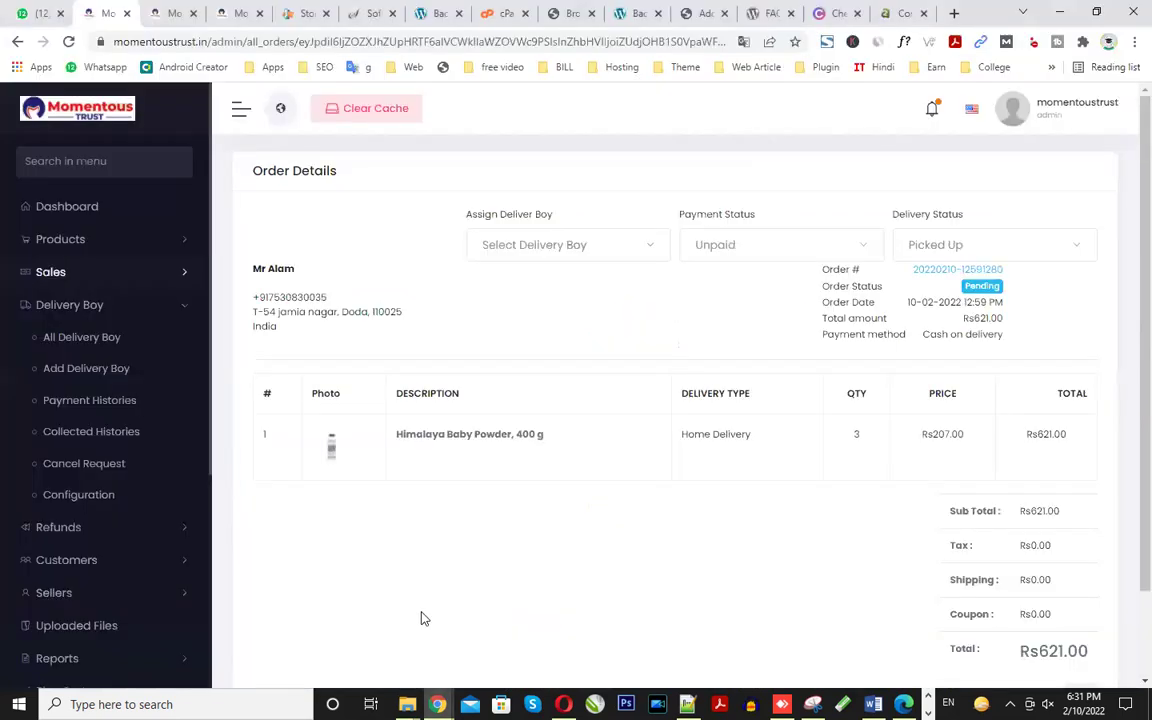
- Change the delivery status to On The Way and reload the Track Order page
click(962, 252)
click(982, 378)
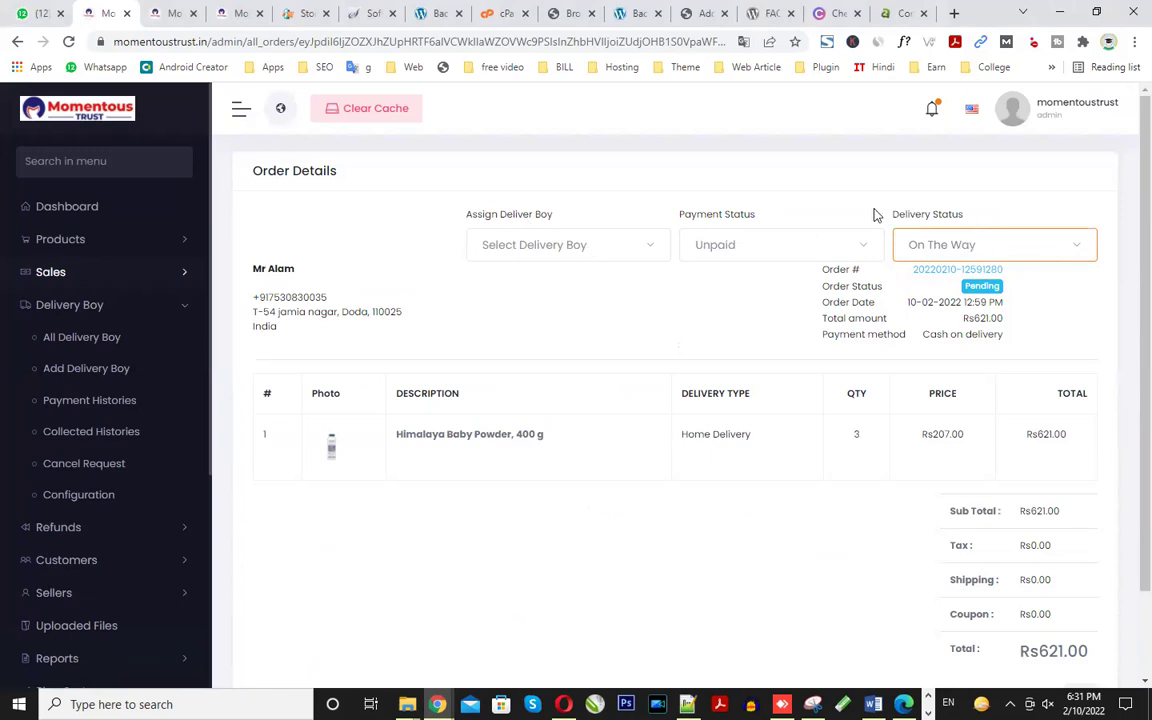
key(alt+Tab)
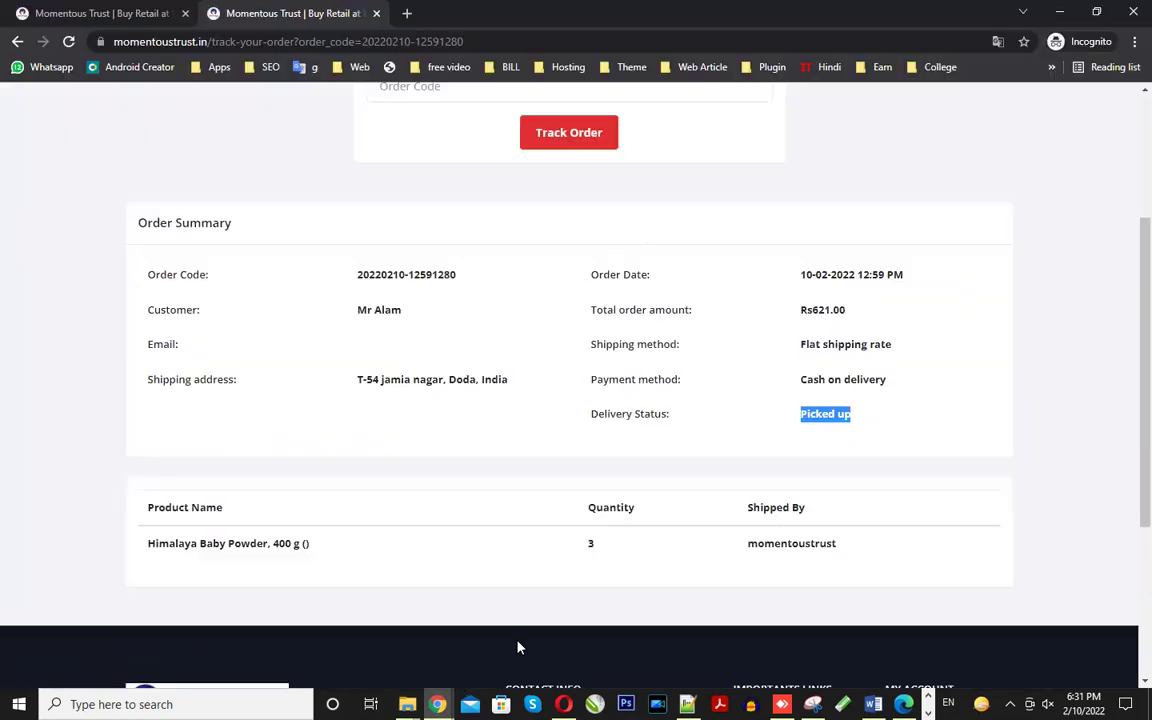
click(68, 42)
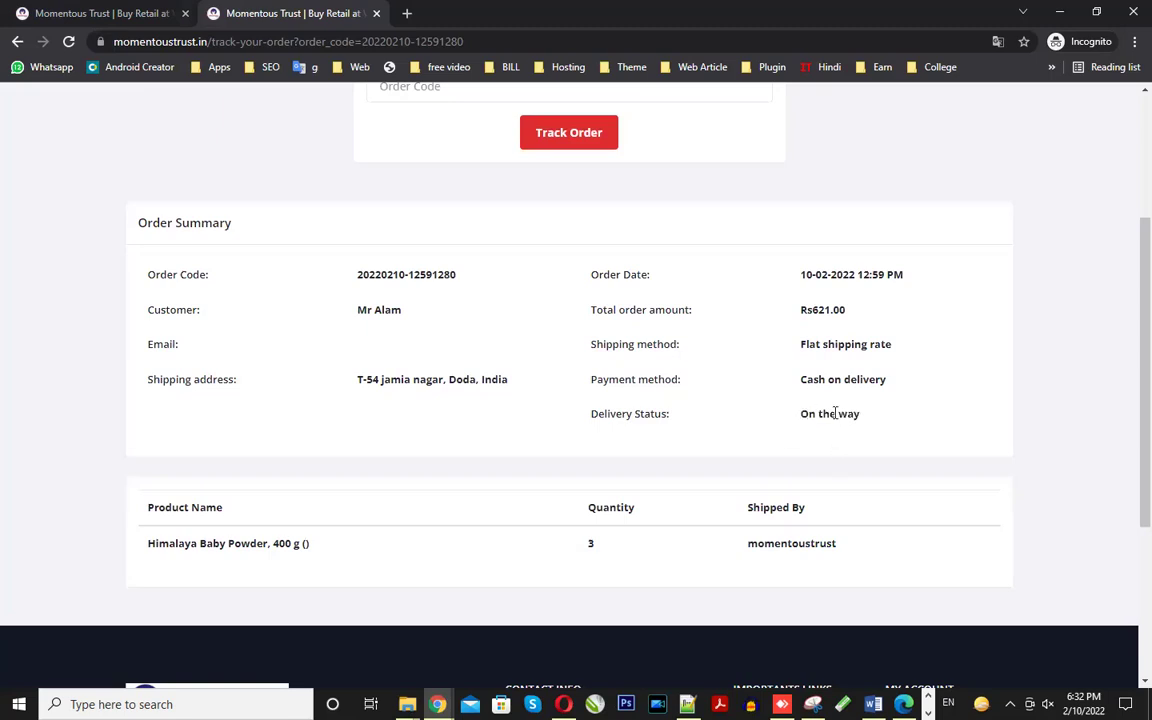
- Confirm tracking reads On the way, then go back to the admin Order Details page
triple_click(835, 413)
click(838, 413)
scroll(832, 443, down, 1)
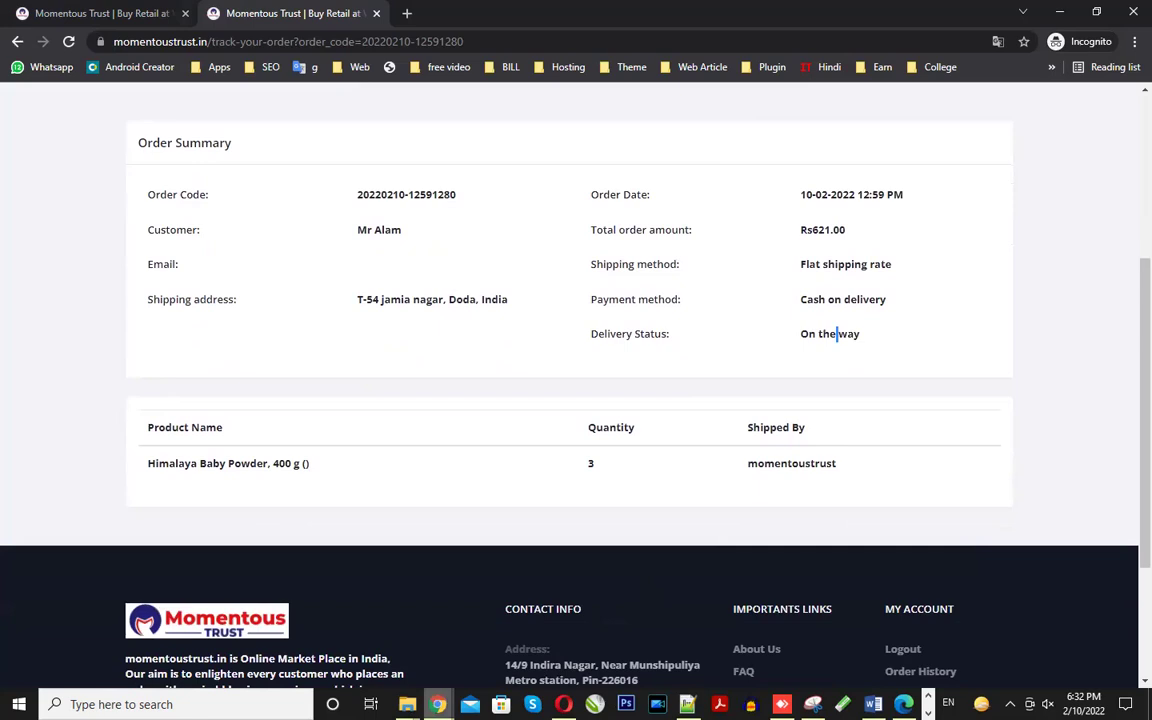
click(335, 595)
click(979, 246)
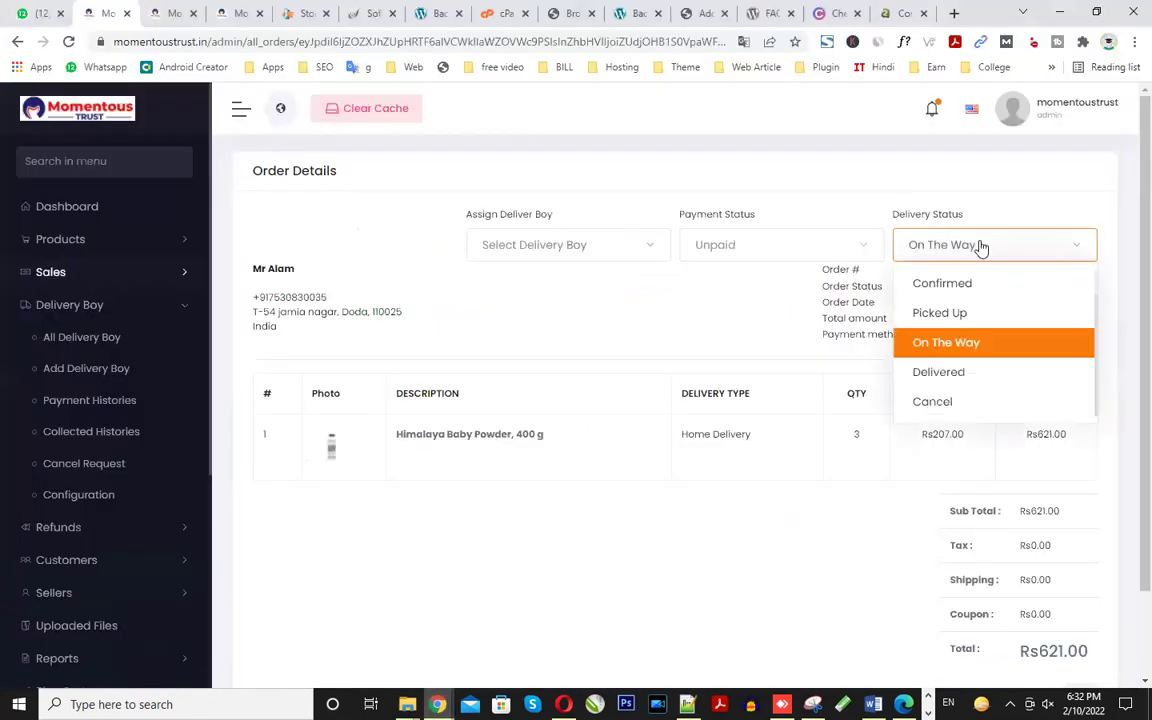
- Set the order's Delivery Status to Delivered and Payment Status to Paid
click(939, 373)
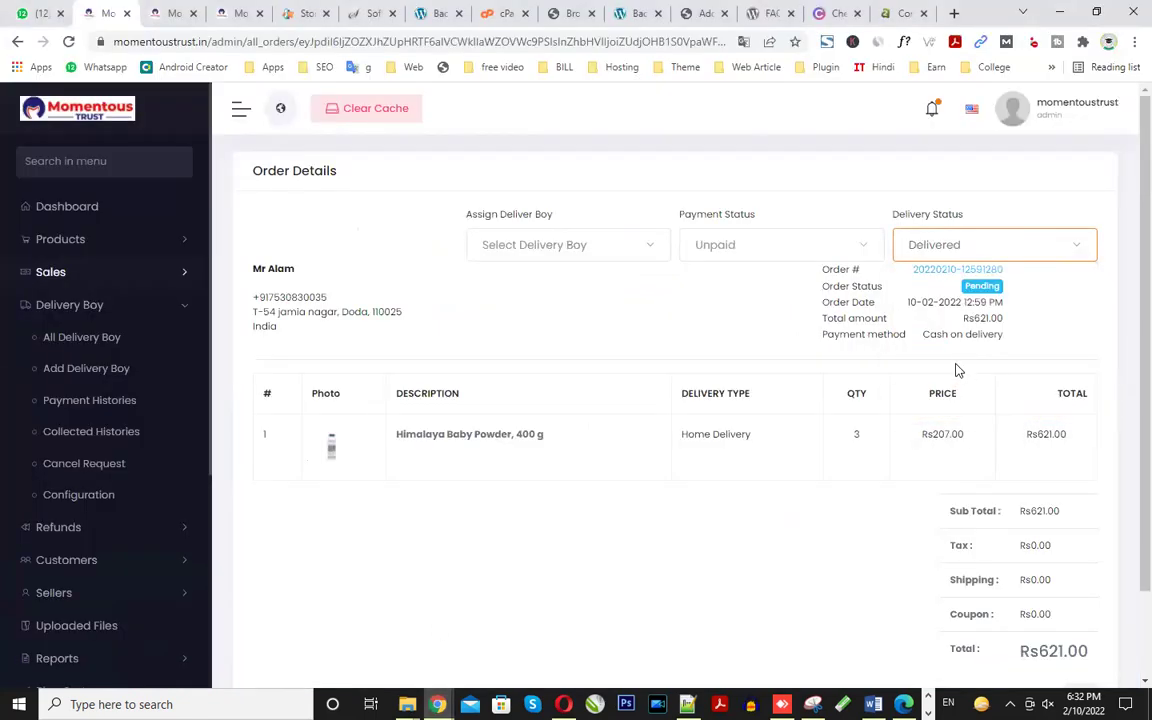
click(782, 245)
click(722, 318)
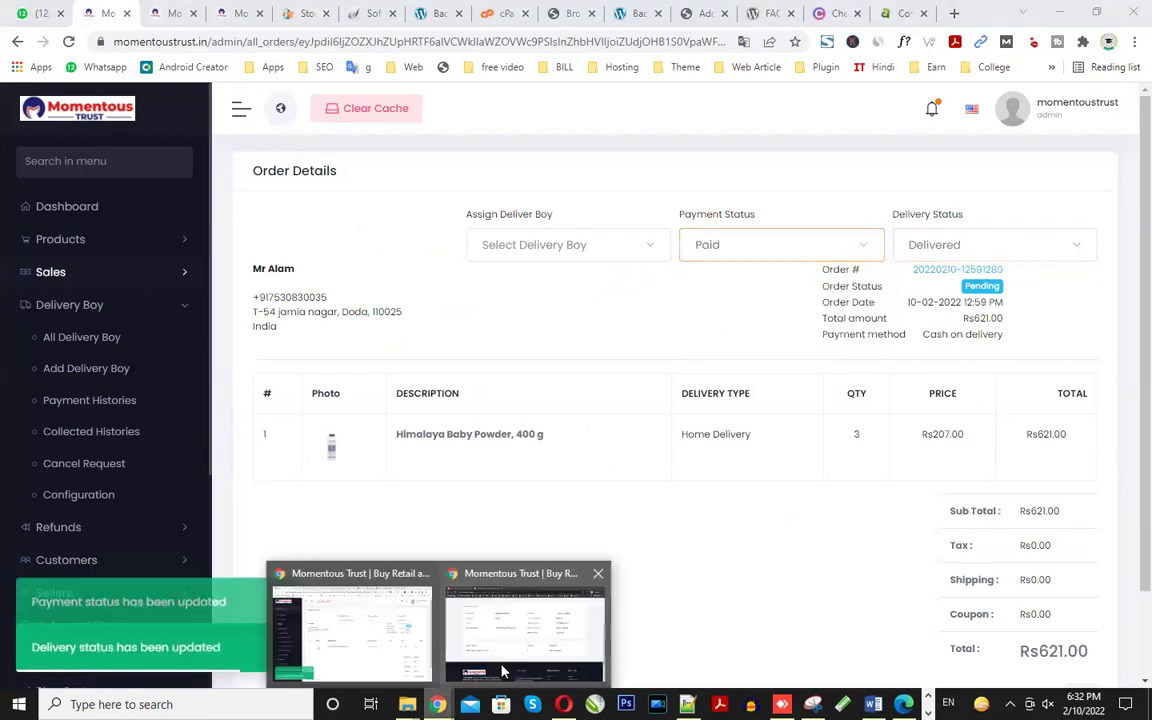
- Reload the storefront Track Order page and confirm it now shows Delivered
click(510, 660)
scroll(600, 398, up, 2)
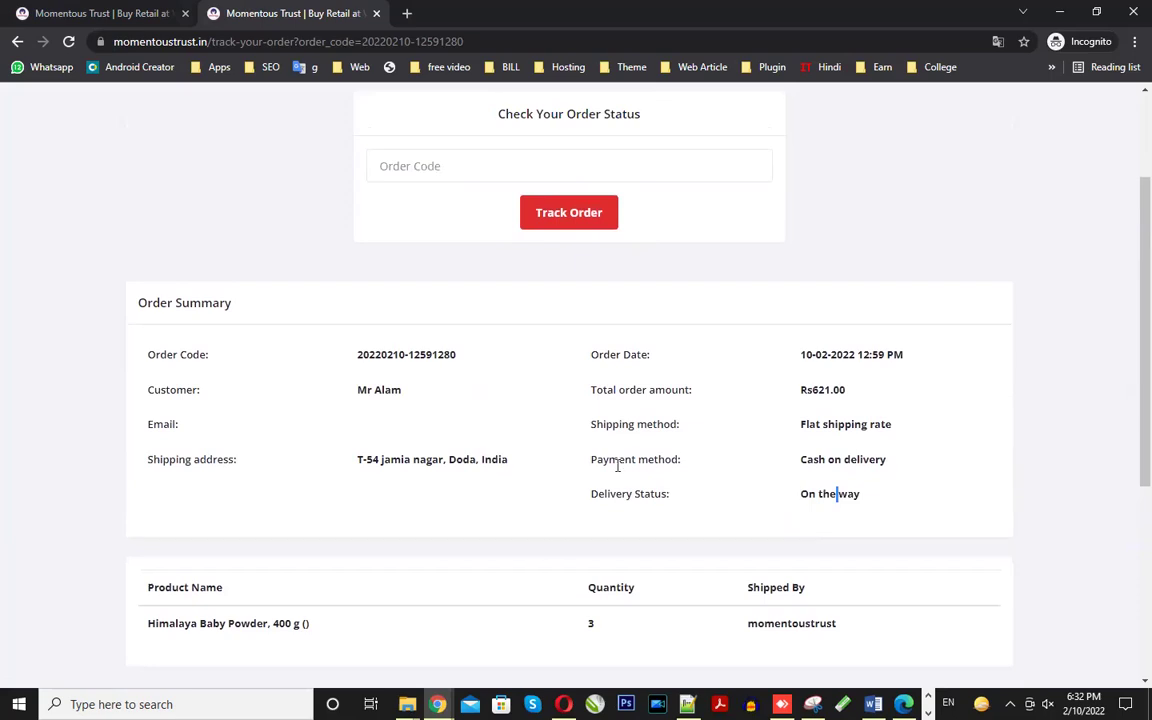
drag(803, 458, 873, 460)
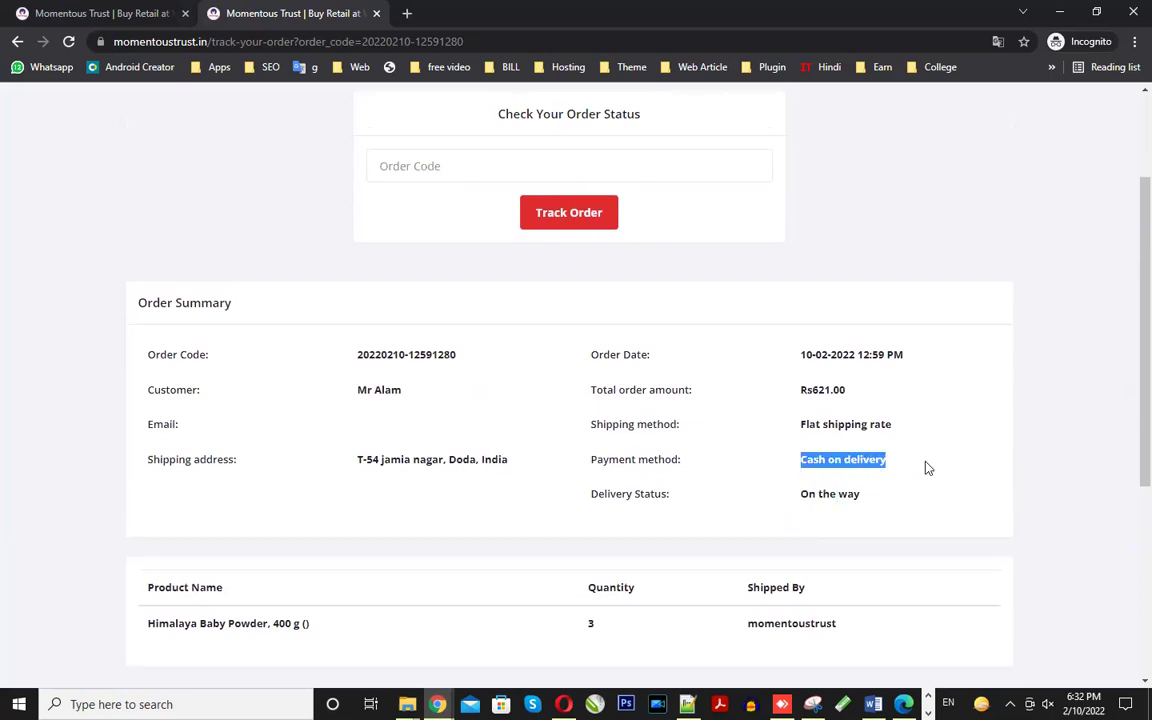
scroll(900, 467, up, 2)
click(68, 41)
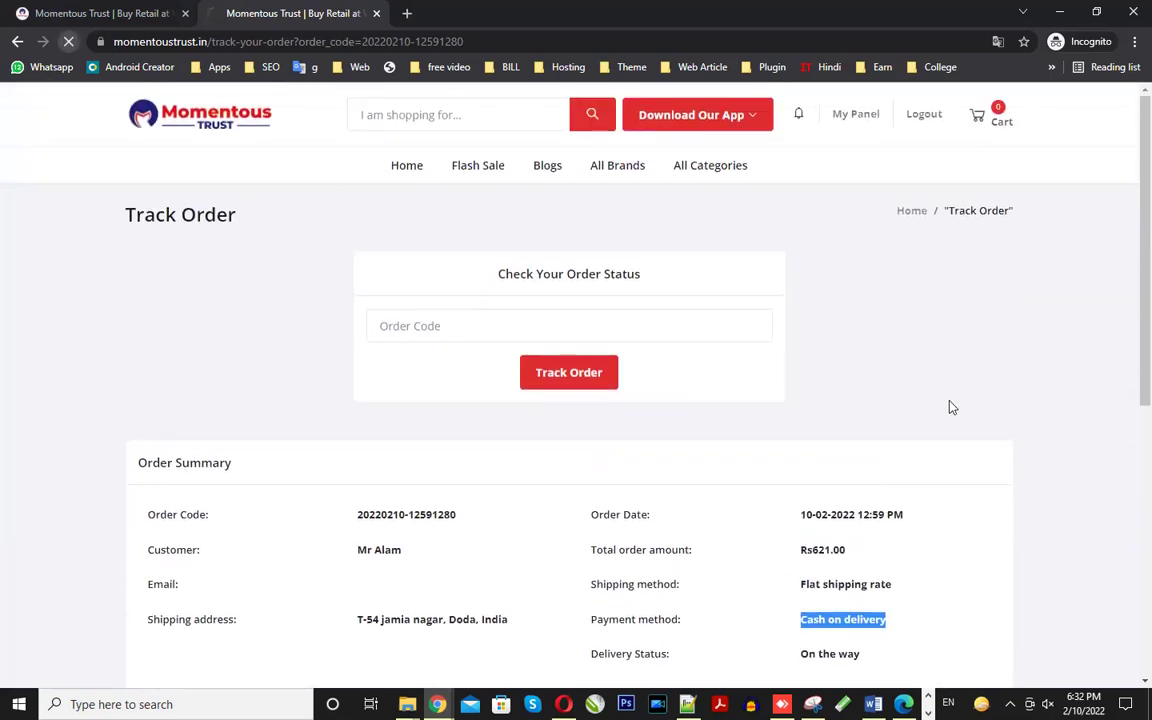
scroll(951, 413, down, 3)
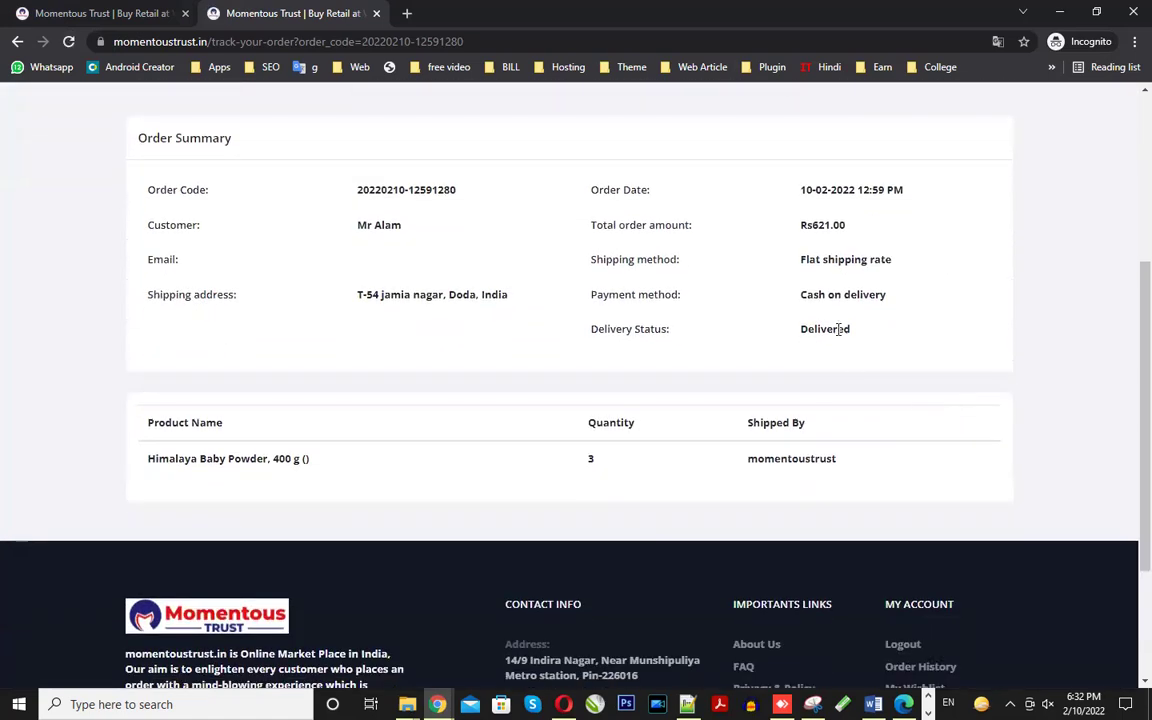
double_click(823, 329)
scroll(838, 351, up, 2)
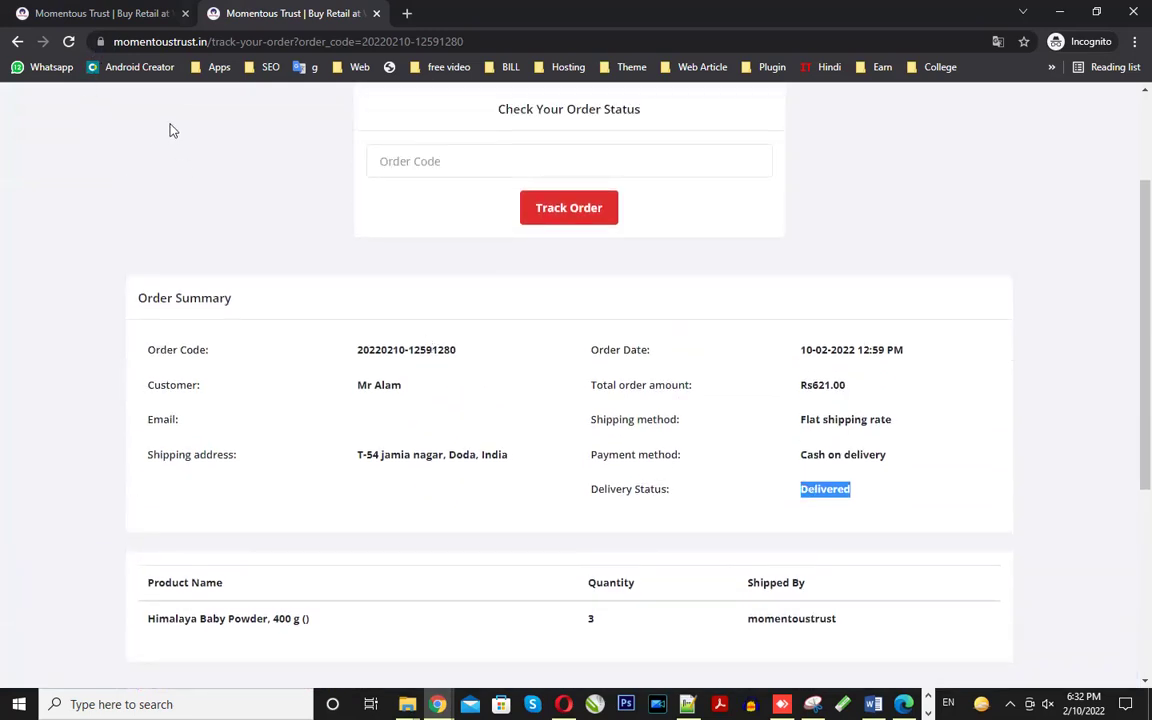
- Reload the order confirmation page and verify its Order Status line reads Delivered
click(110, 10)
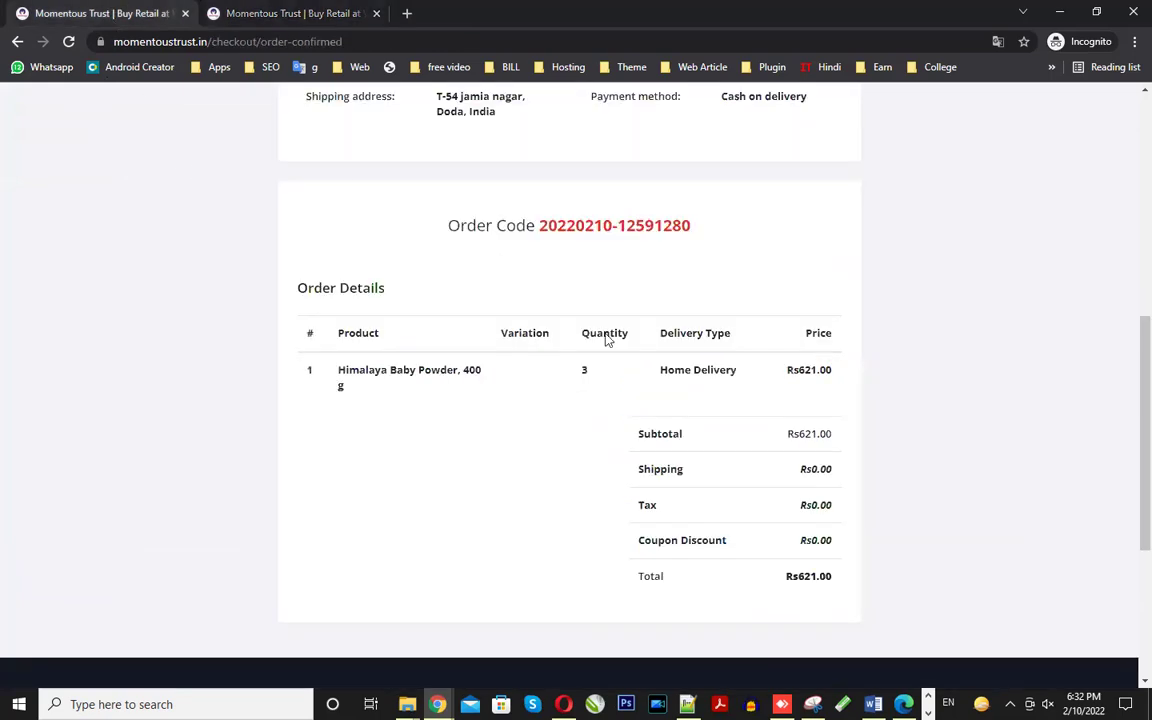
scroll(730, 486, up, 5)
click(66, 41)
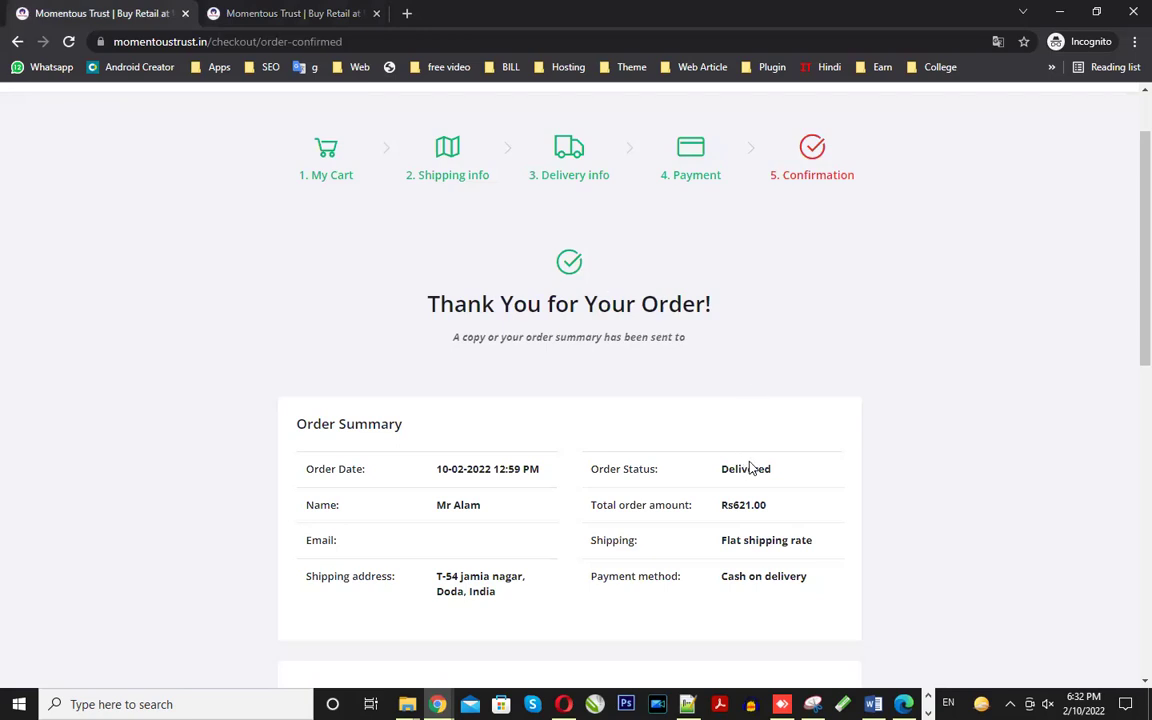
scroll(748, 460, down, 1)
scroll(750, 460, down, 5)
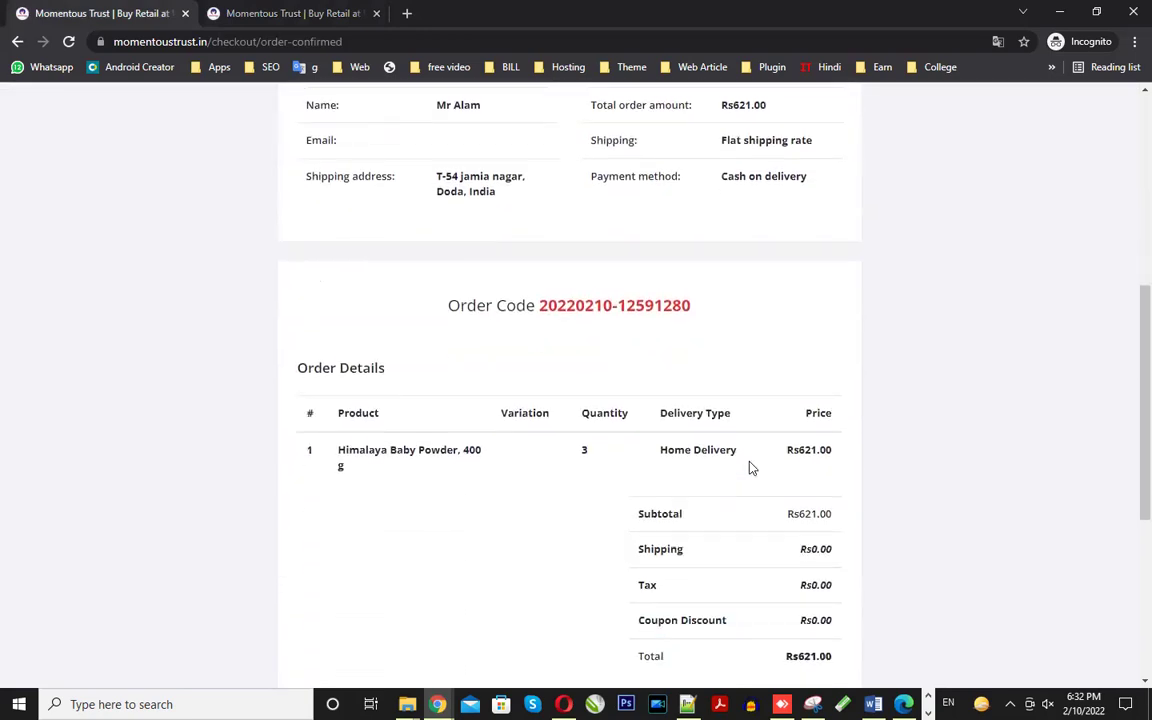
scroll(752, 468, up, 6)
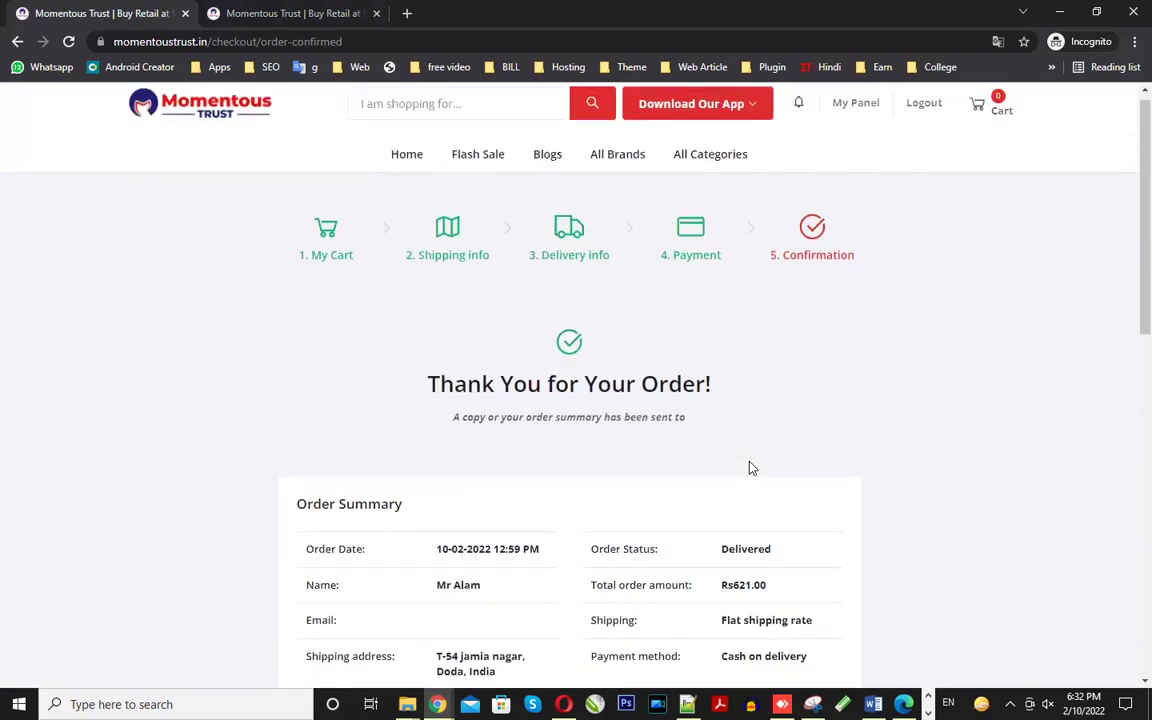
scroll(752, 466, down, 2)
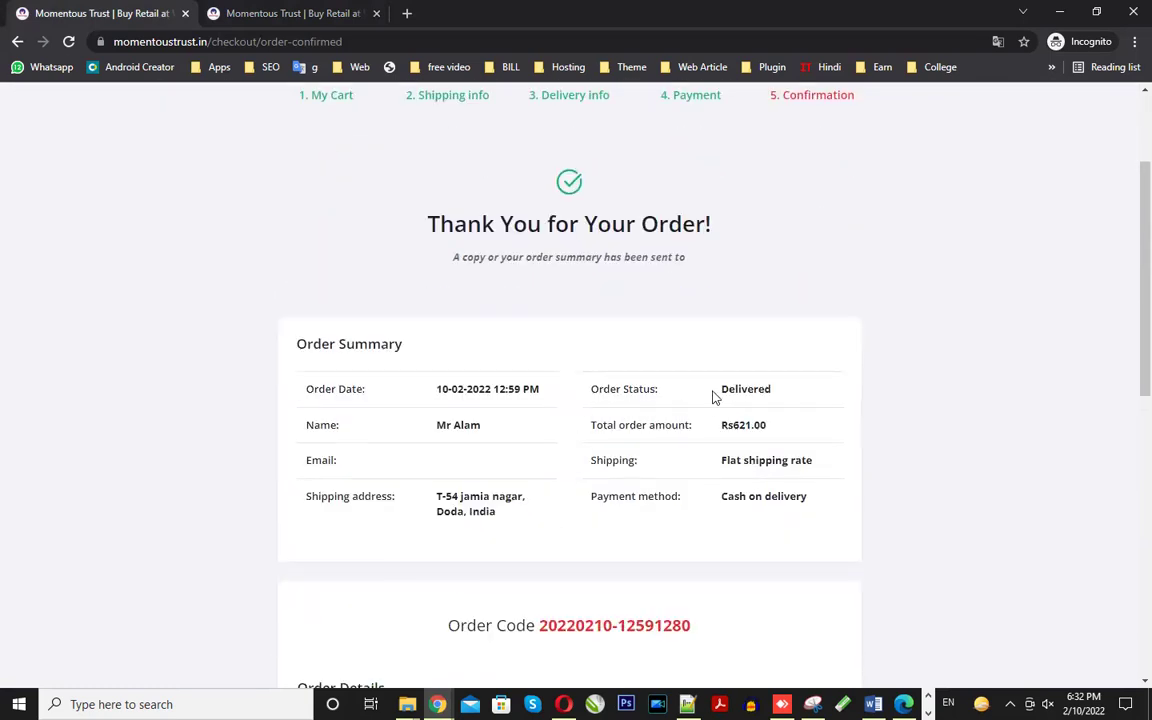
double_click(745, 389)
triple_click(610, 388)
scroll(610, 388, down, 8)
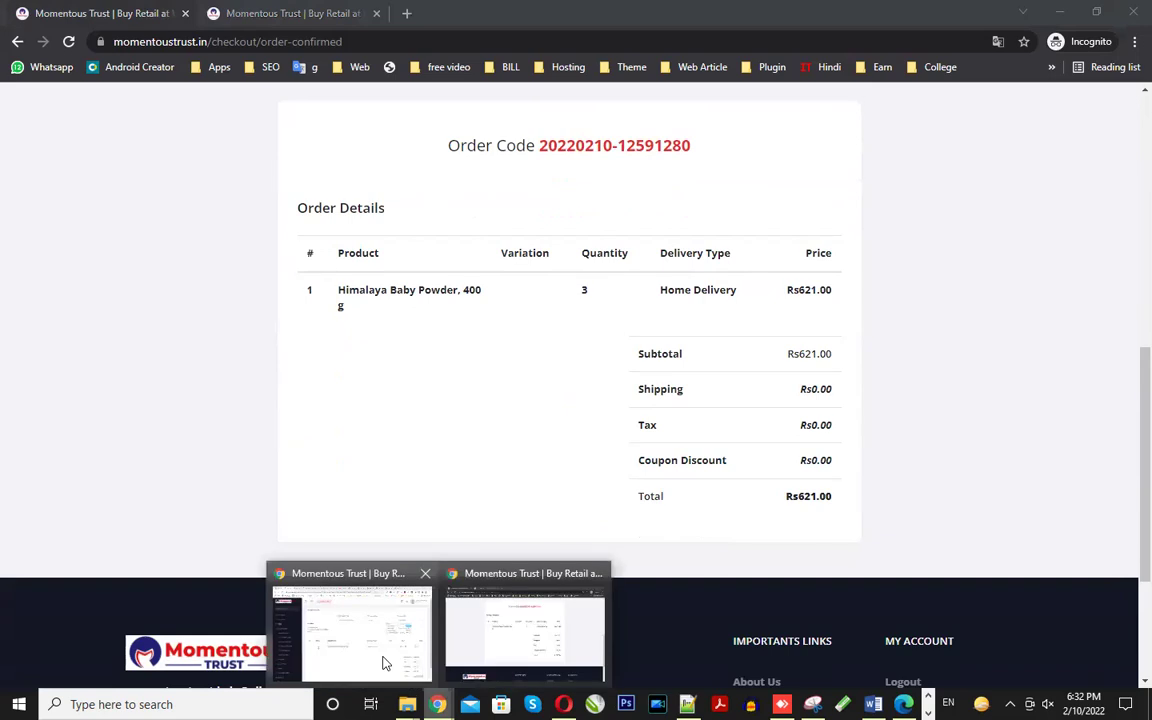
click(386, 660)
key(ctrl+1)
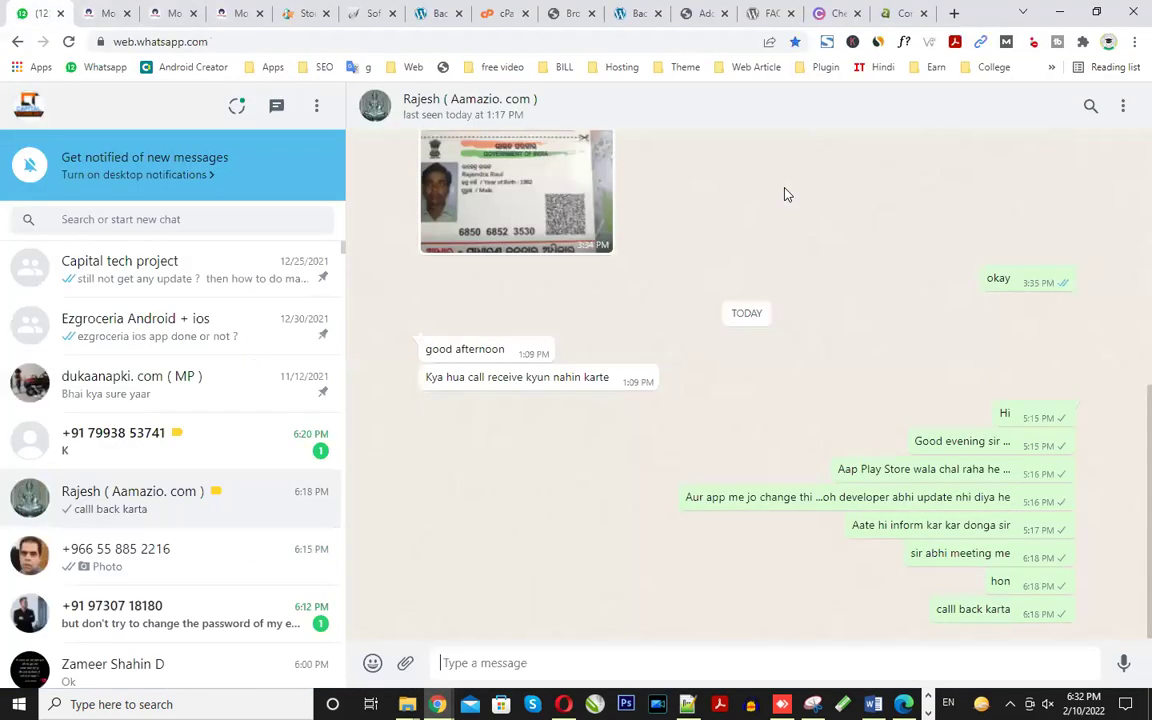
- Return to the admin Order Details tab showing the order Delivered and Paid
key(ctrl+2)
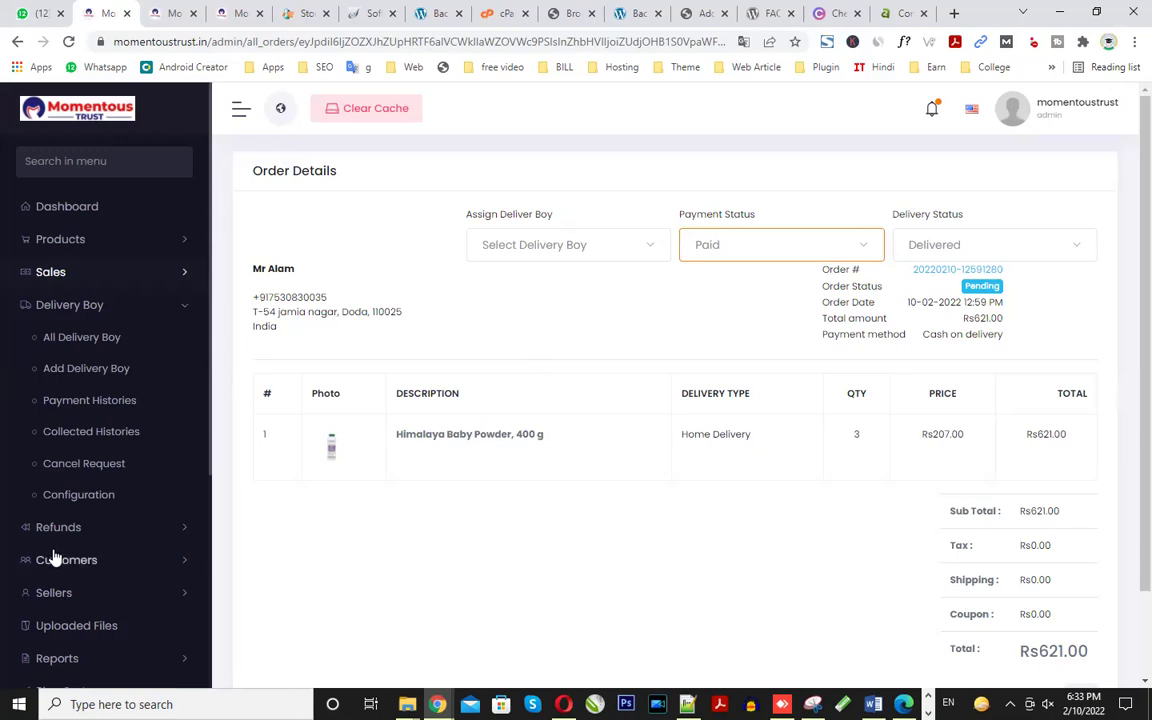
- Collapse Delivery Boy, expand Sellers, and open the Seller Commission settings page
scroll(172, 476, down, 1)
scroll(172, 476, down, 2)
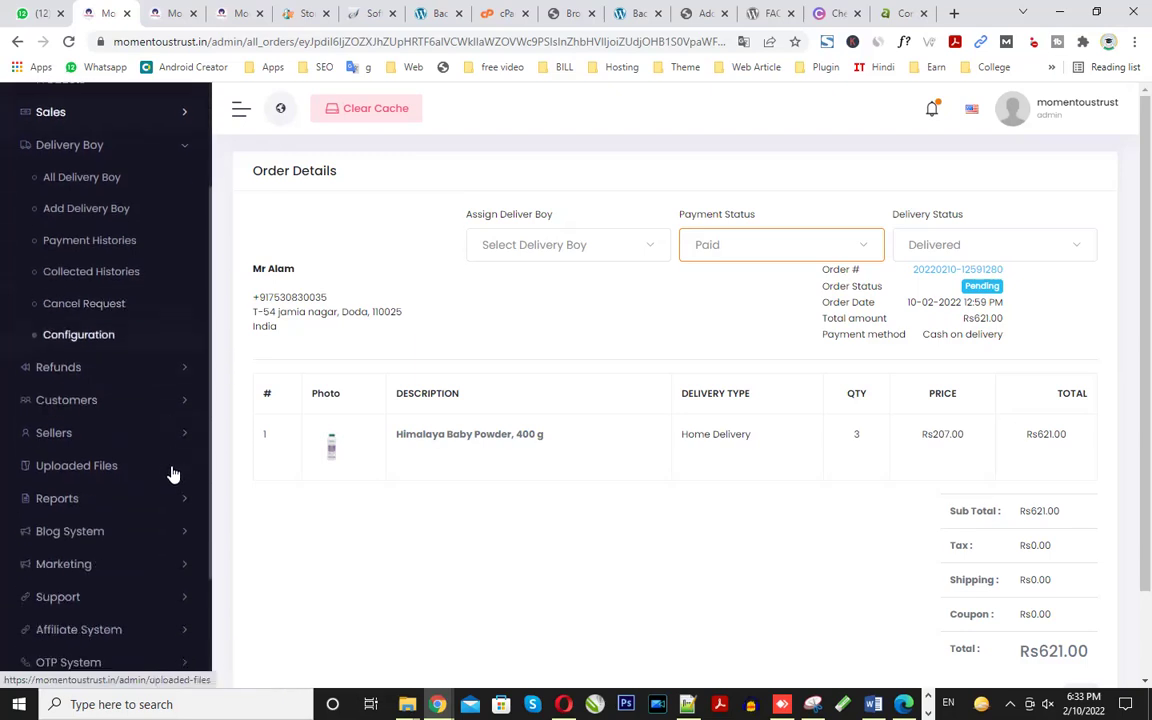
scroll(172, 472, up, 1)
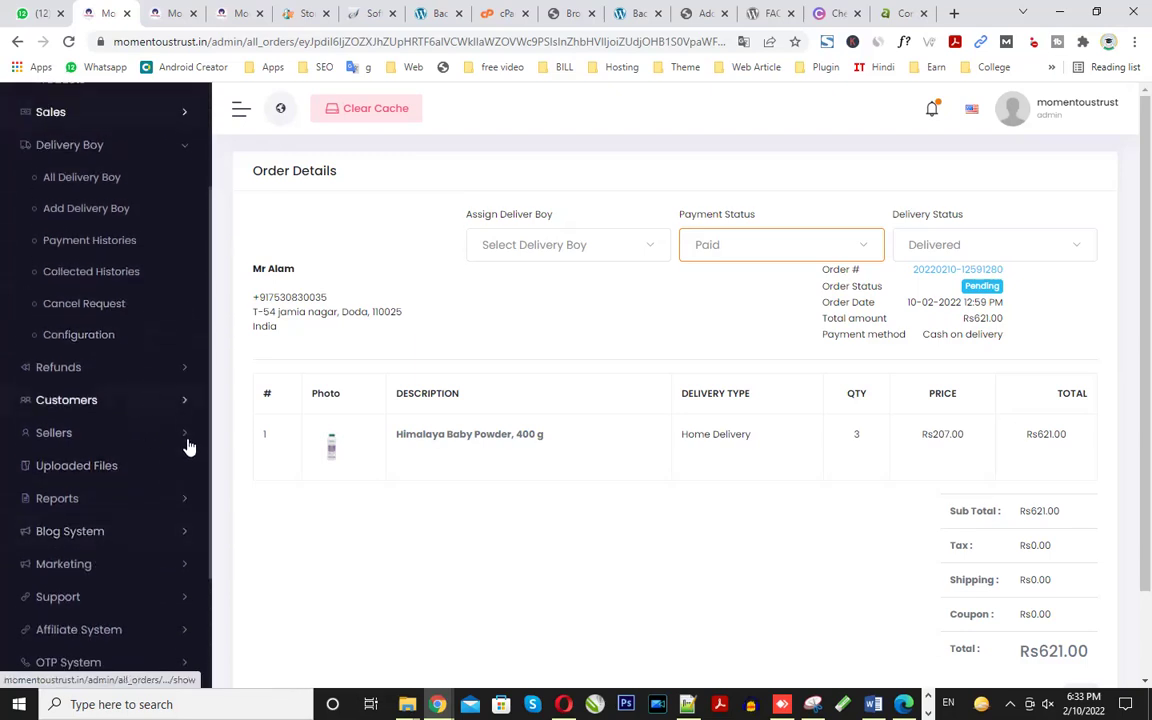
scroll(158, 451, up, 2)
click(172, 308)
click(136, 406)
scroll(100, 440, down, 1)
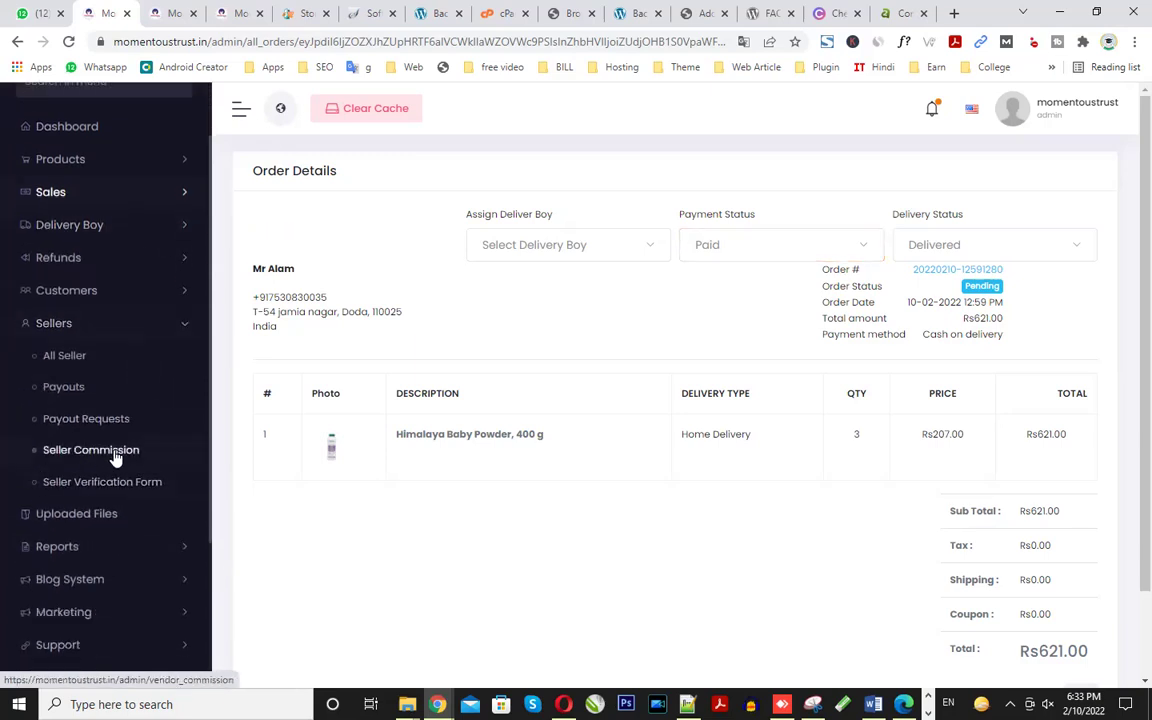
click(115, 455)
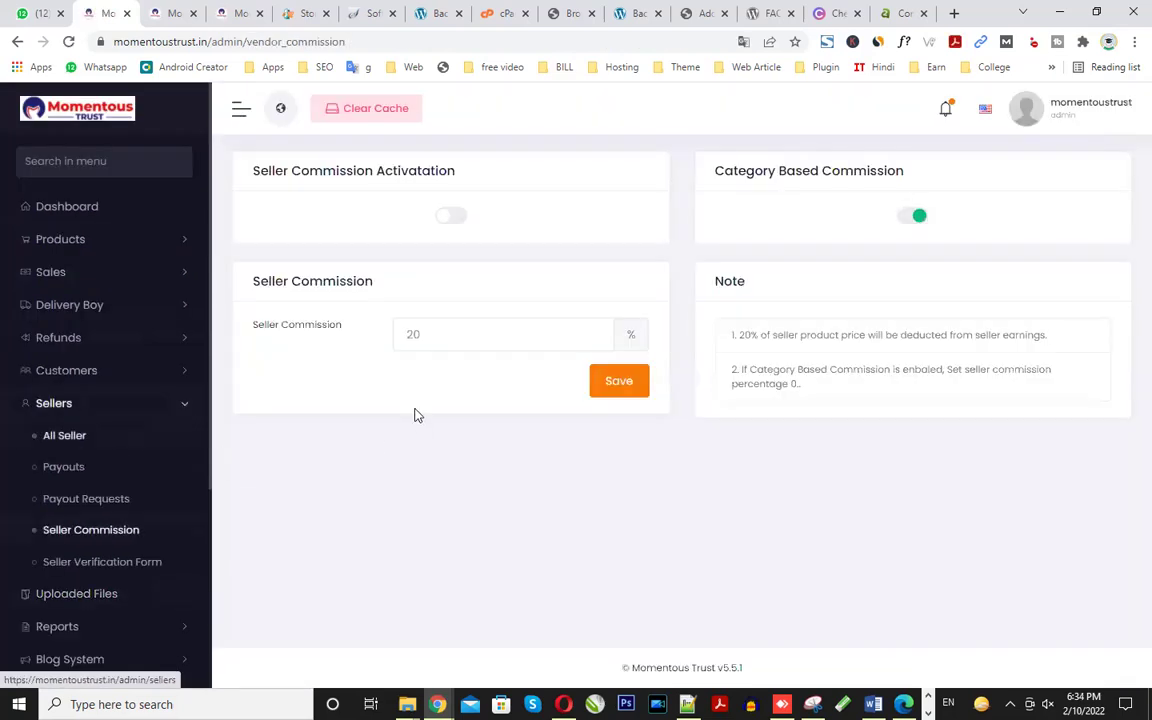
- Highlight the 20% seller commission value and review the category-based commission setting
click(430, 343)
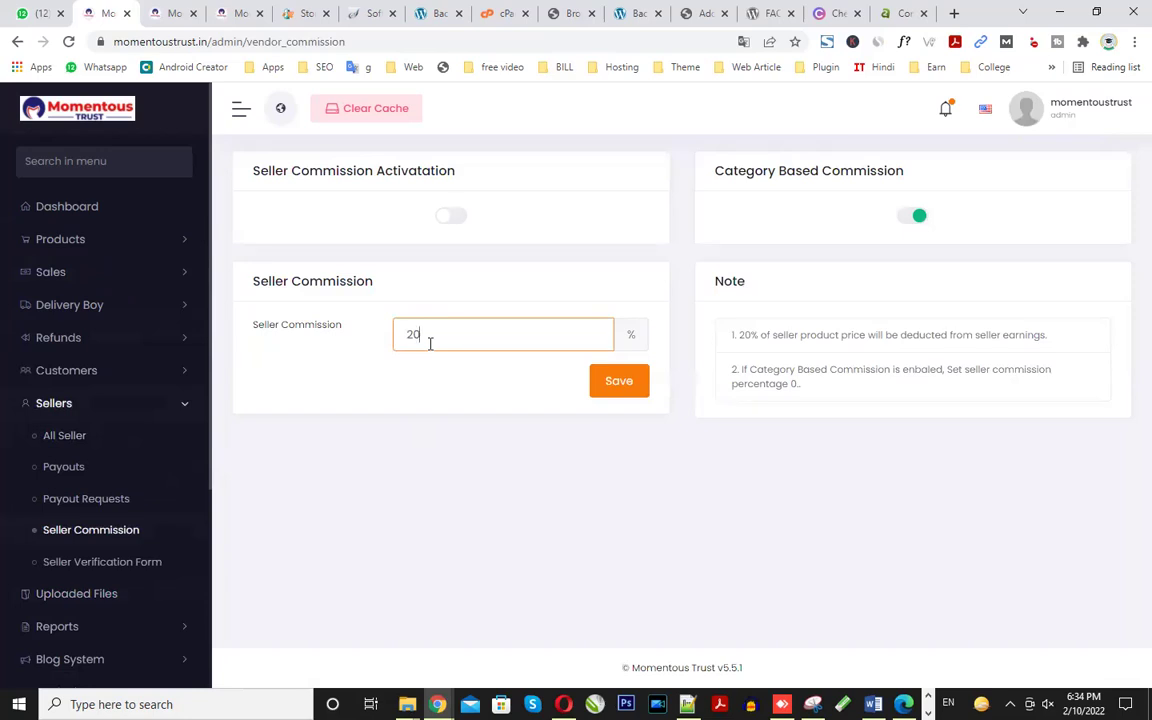
click(390, 339)
double_click(413, 336)
scroll(100, 540, down, 2)
scroll(113, 548, down, 2)
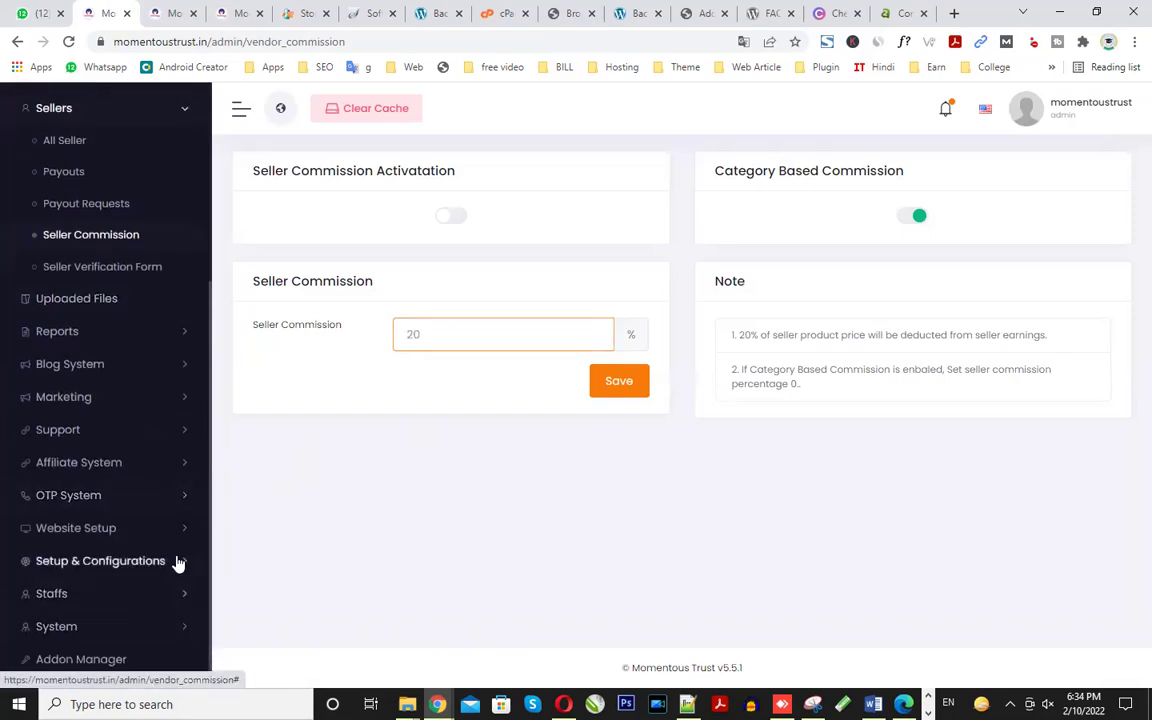
- Expand Setup & Configurations and its Shipping submenu in the sidebar
click(177, 561)
scroll(177, 561, down, 4)
click(148, 597)
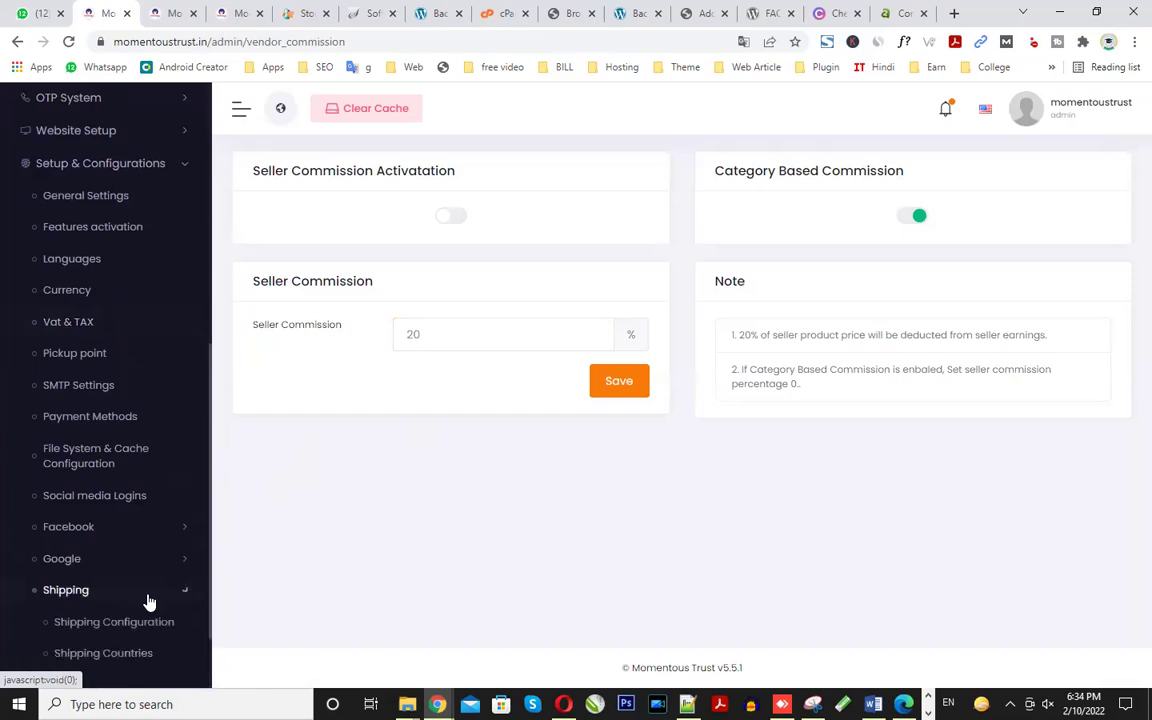
scroll(149, 599, down, 2)
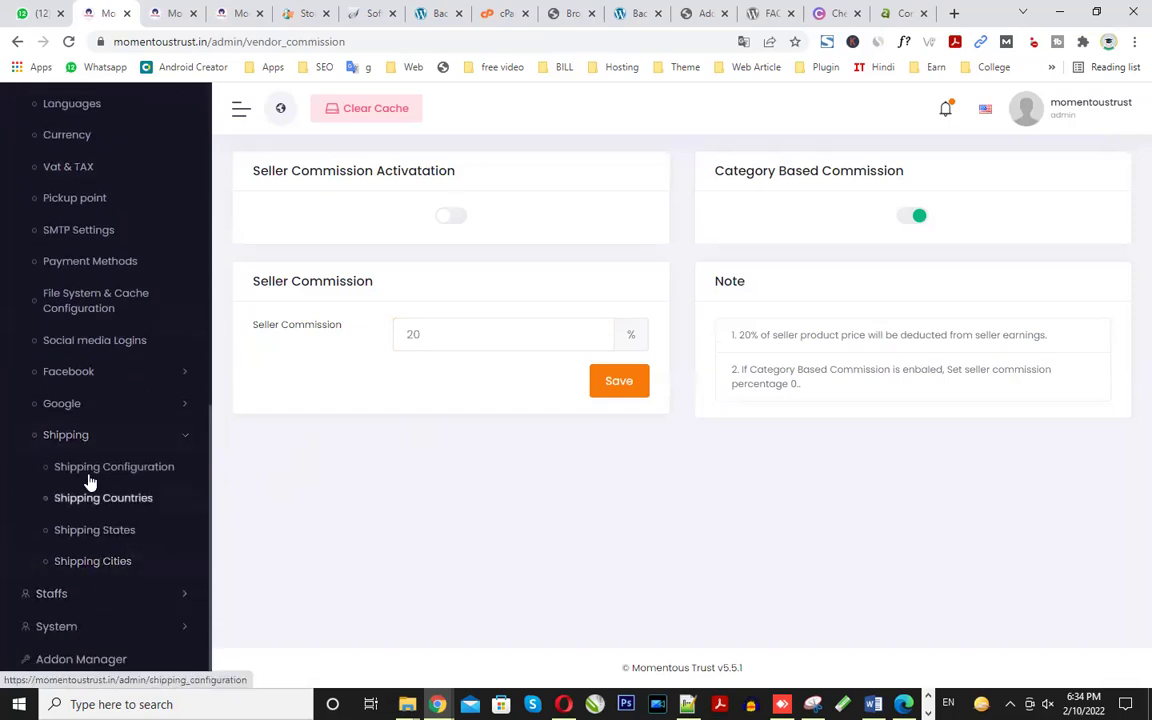
- Review Shipping Configuration: the shipping method options and the 0 admin product shipping cost
click(155, 481)
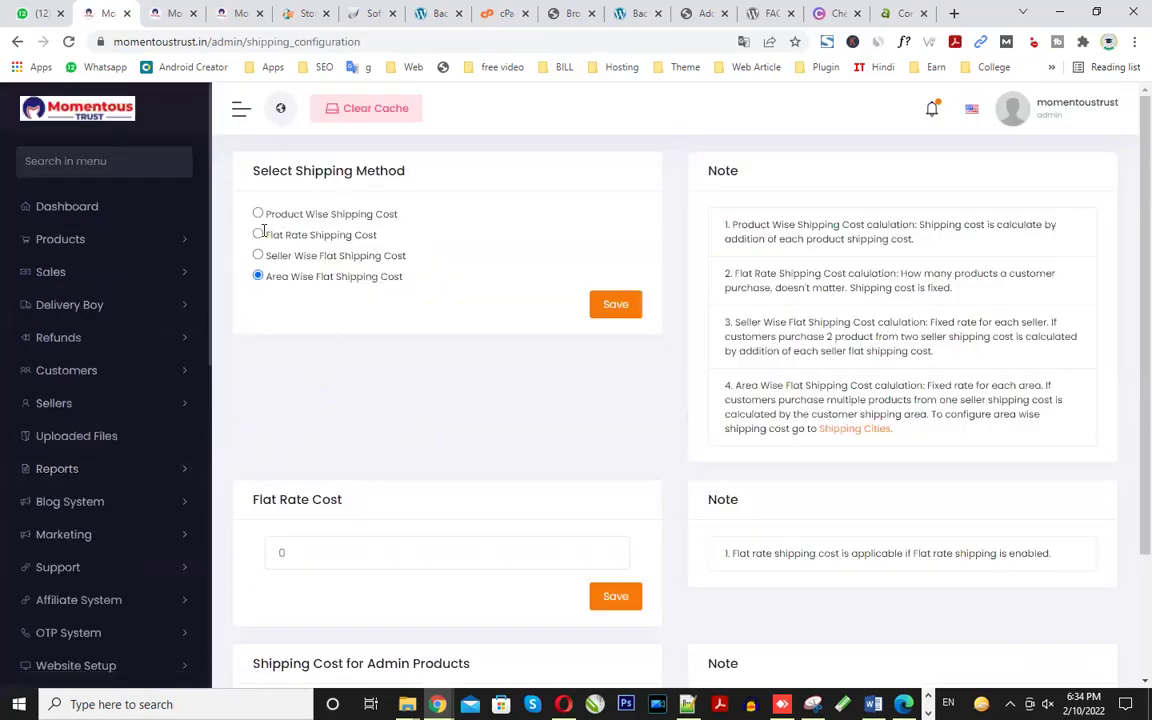
drag(282, 216, 403, 219)
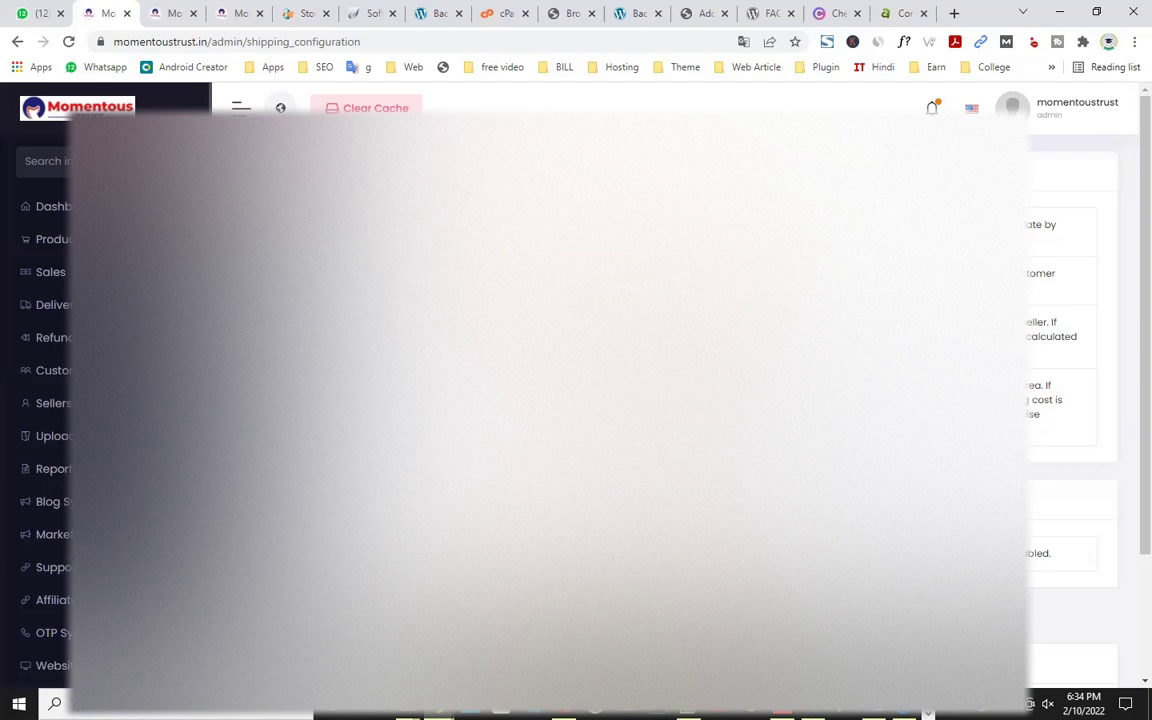
scroll(1070, 400, down, 2)
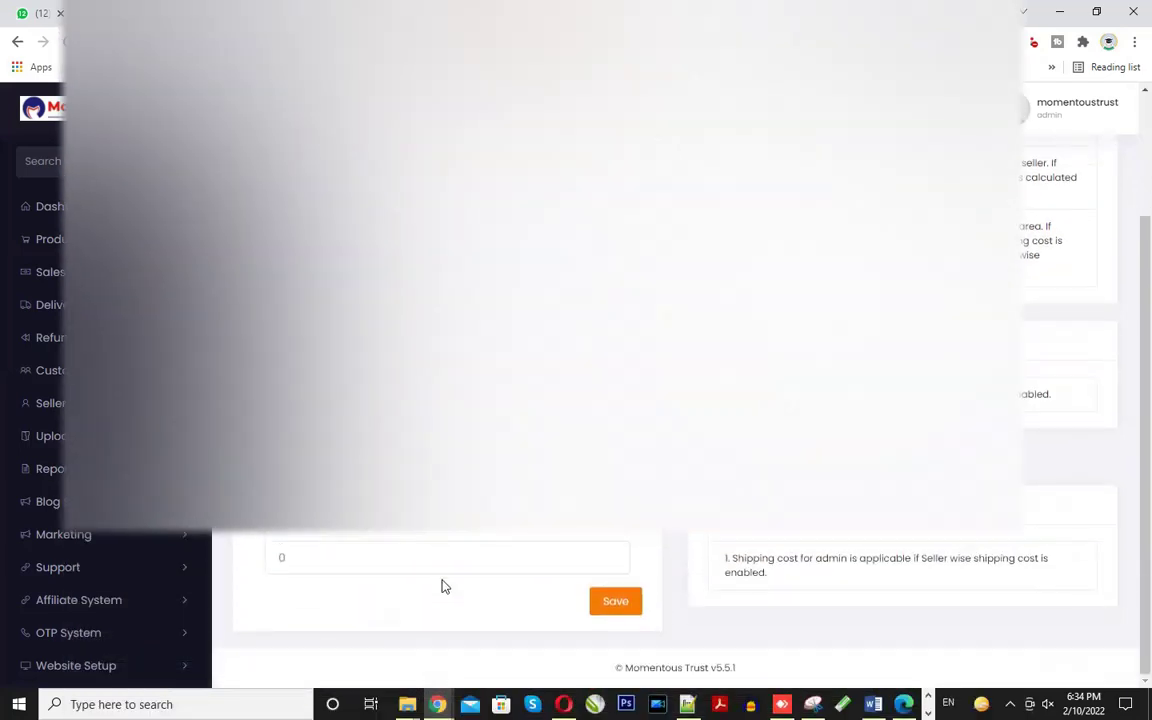
double_click(340, 557)
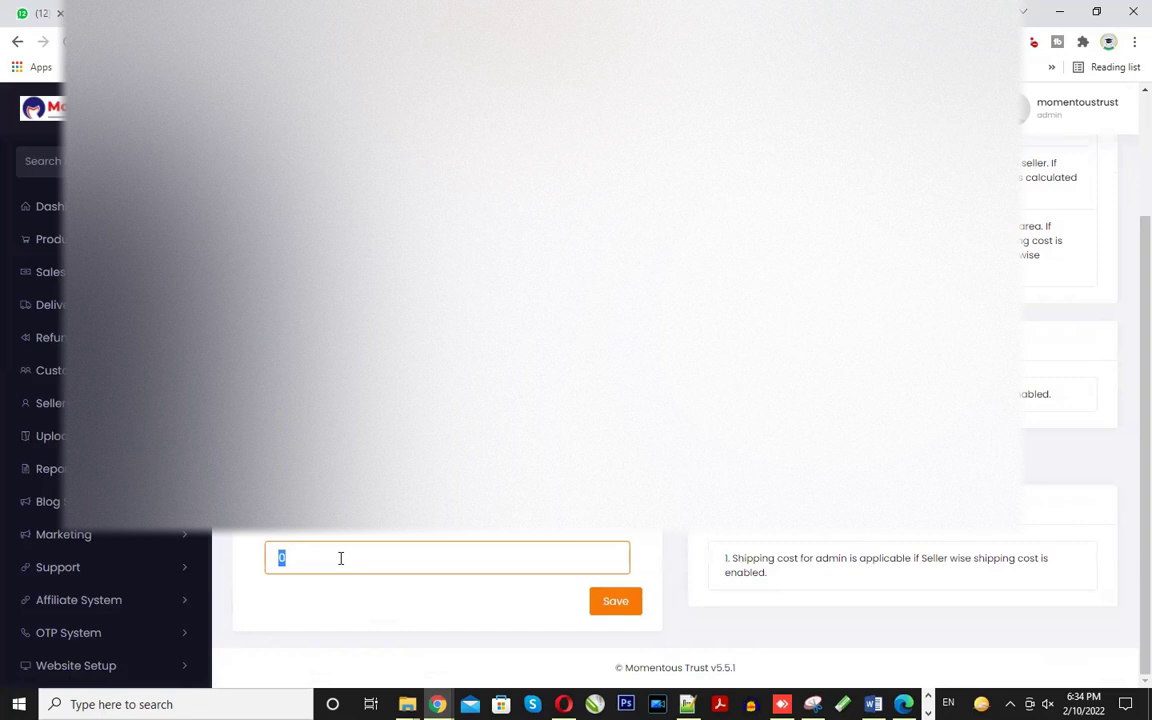
scroll(340, 558, up, 2)
scroll(100, 450, down, 4)
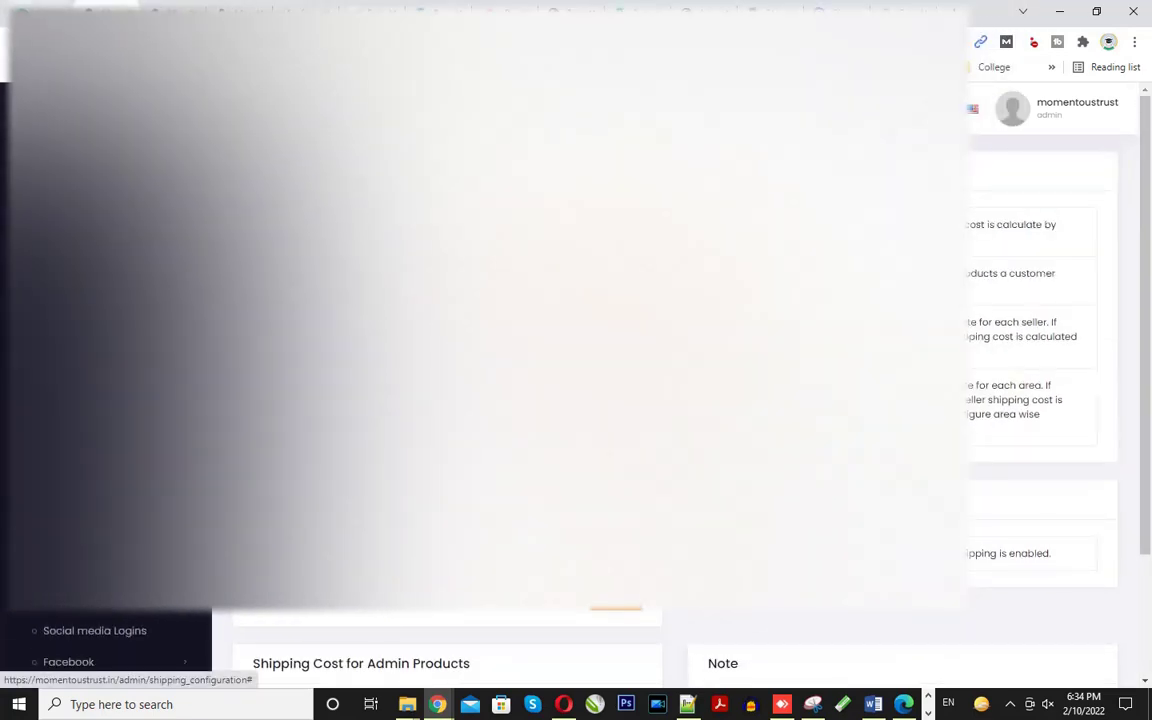
key(ctrl+Tab)
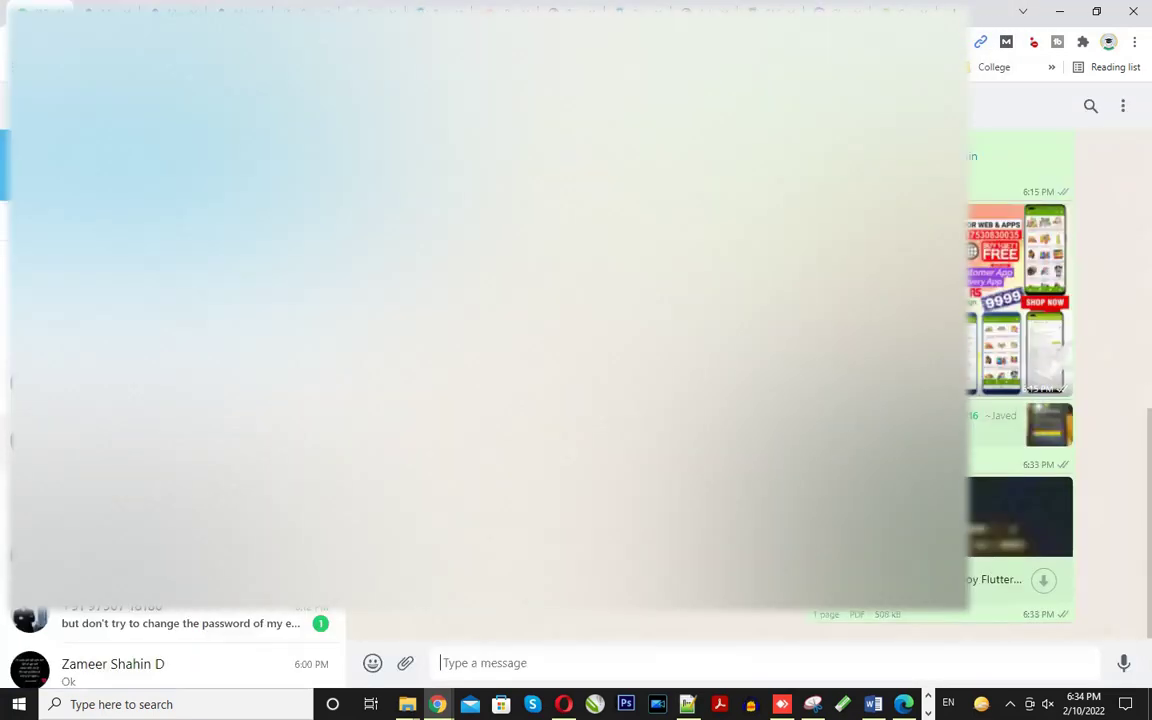
- Download eCommerce Delivery Boy Flutter App.pdf from the chat and open it
click(1042, 581)
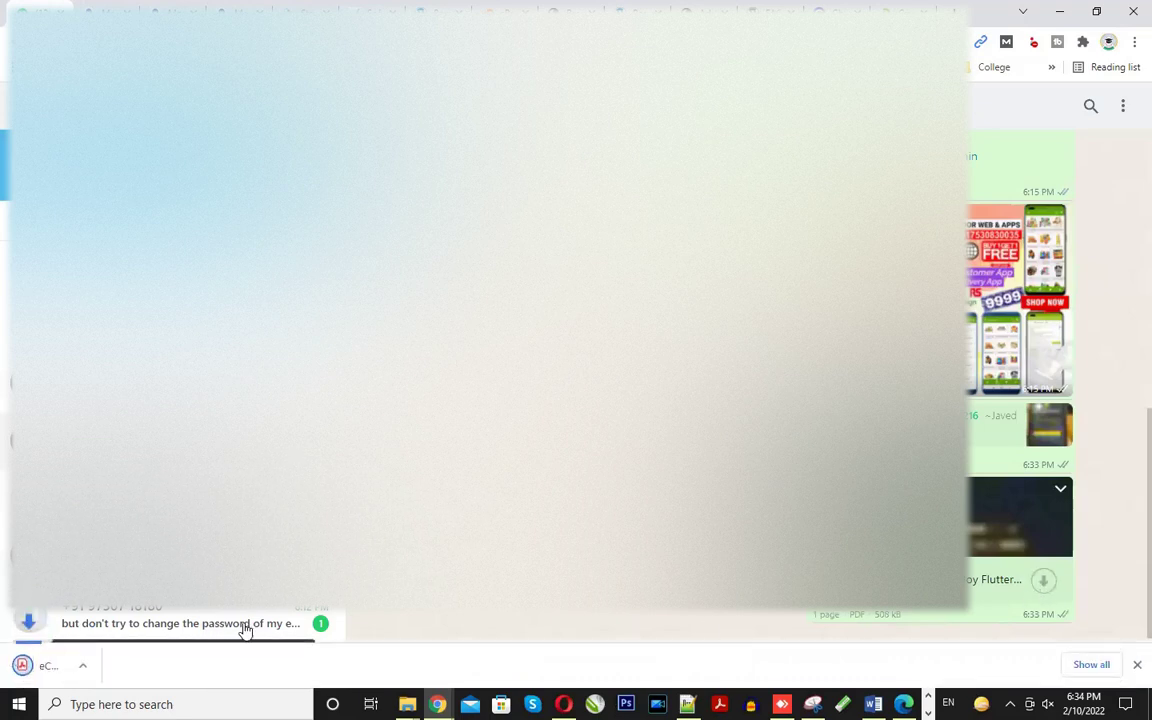
click(170, 665)
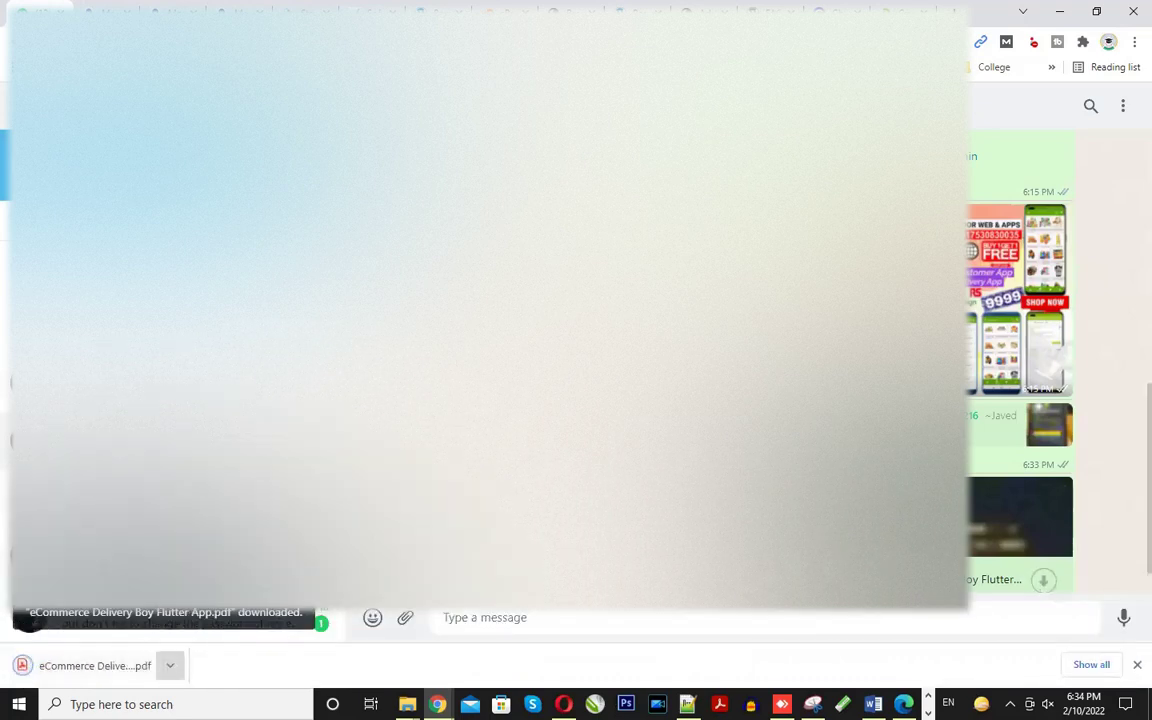
click(92, 665)
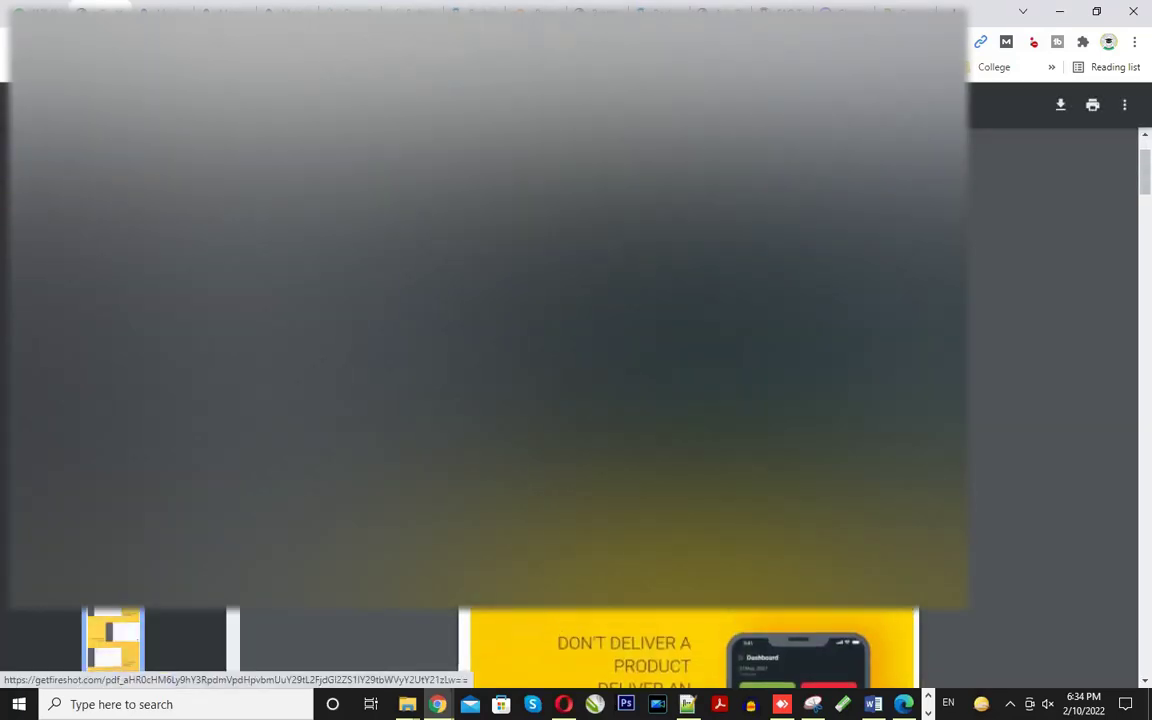
scroll(690, 648, down, 5)
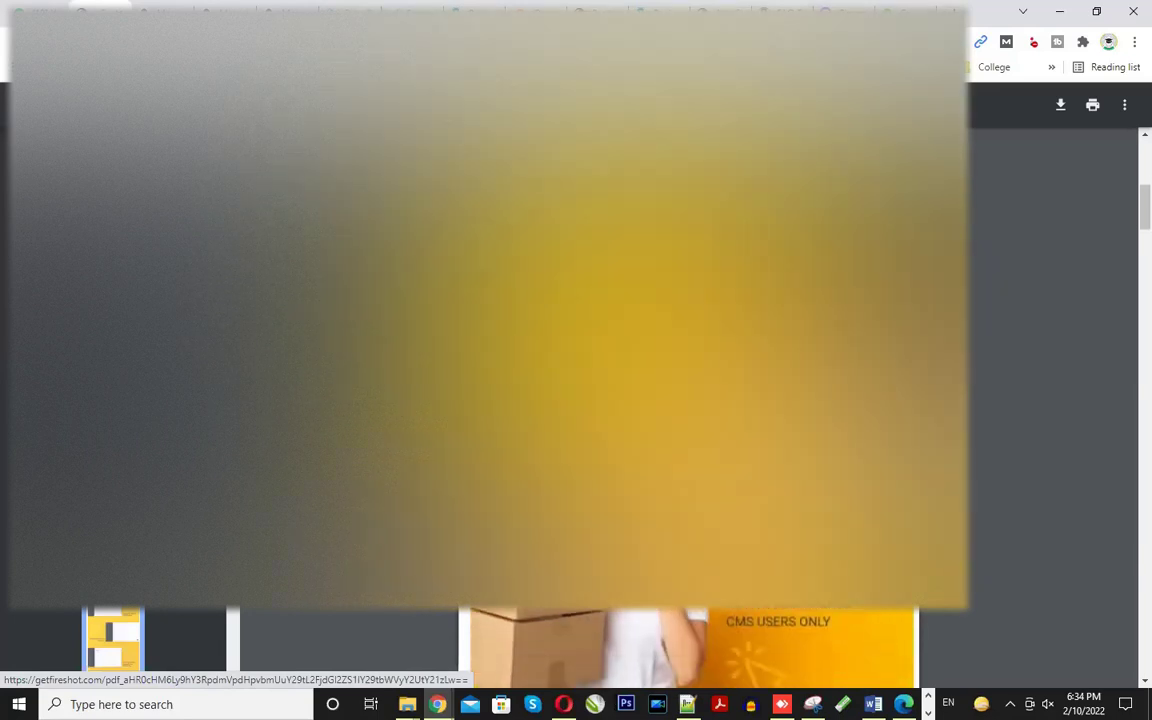
- Scroll through the brochure to the web panel's earnings, completed and cancelled delivery sections
scroll(798, 436, down, 3)
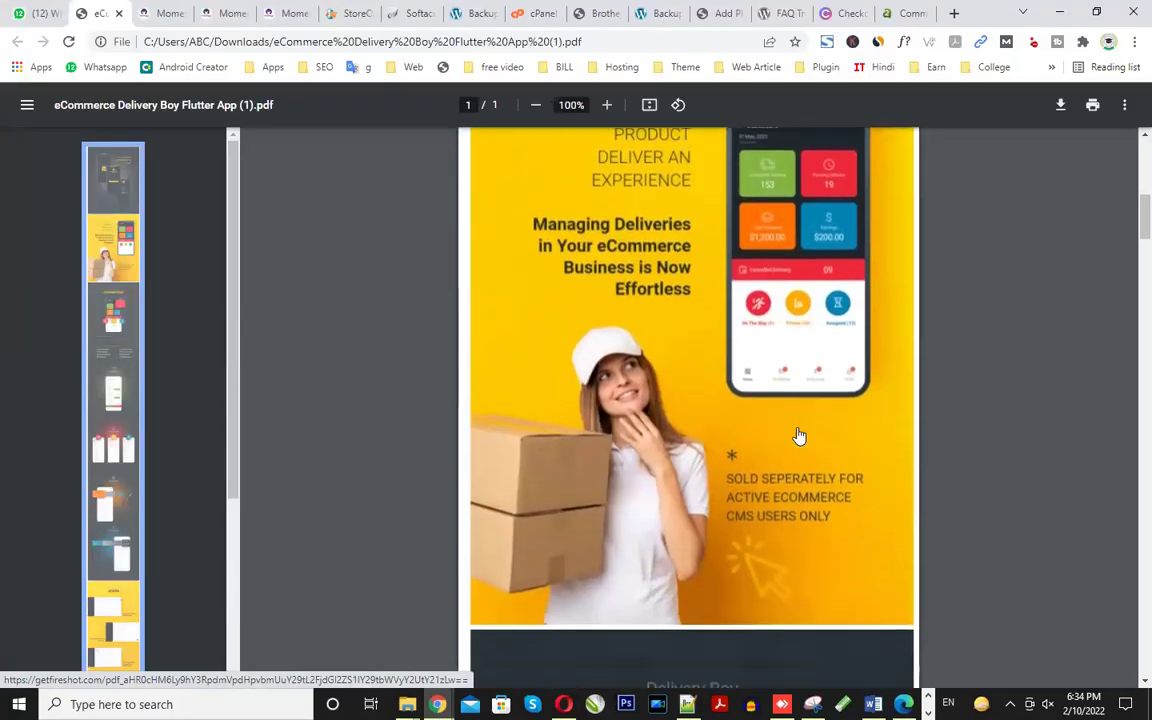
scroll(790, 400, up, 2)
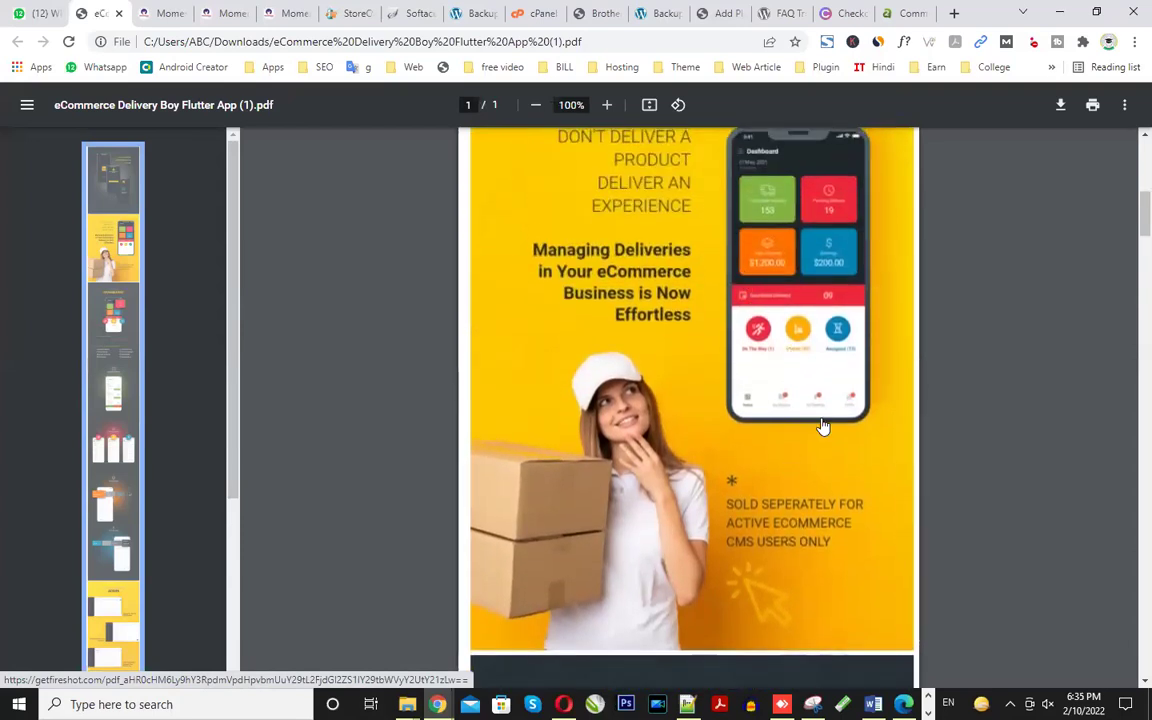
scroll(818, 432, down, 5)
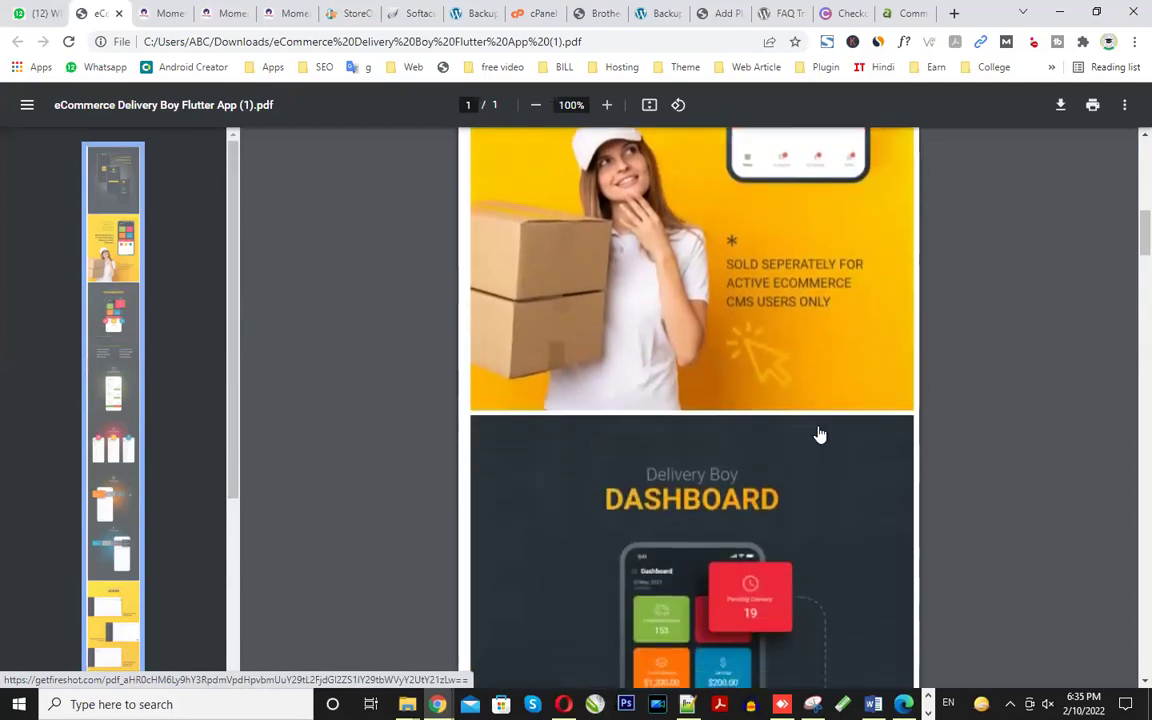
scroll(705, 437, down, 2)
scroll(705, 437, down, 7)
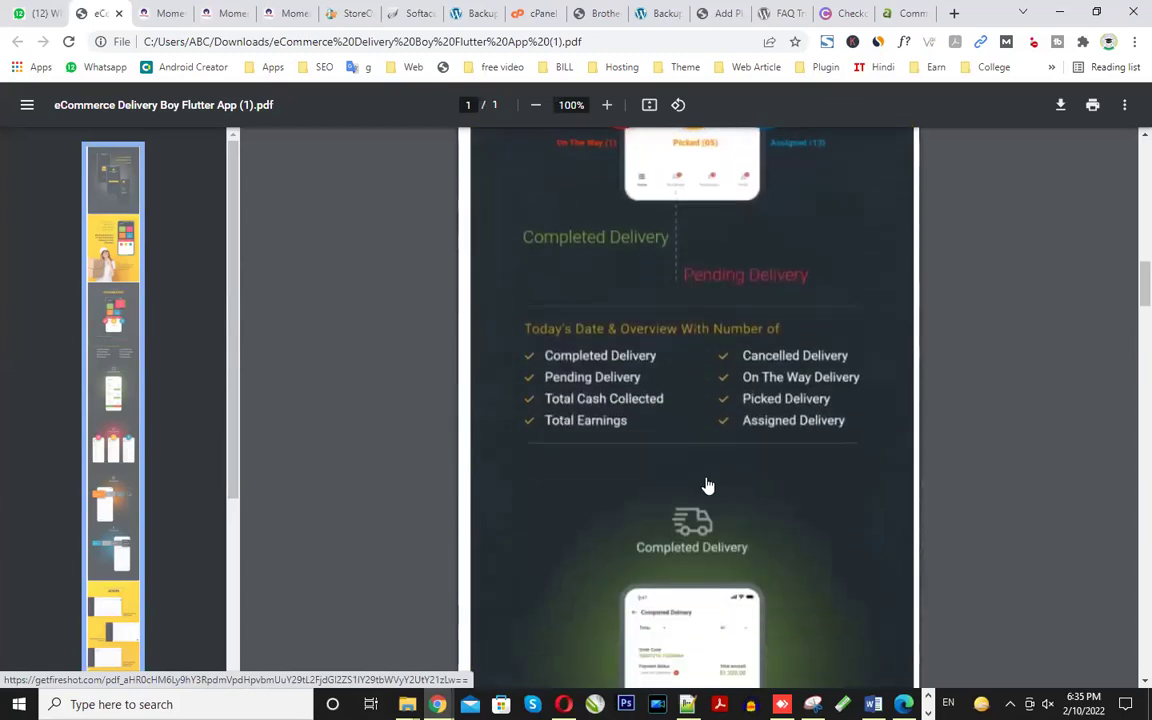
scroll(705, 512, down, 10)
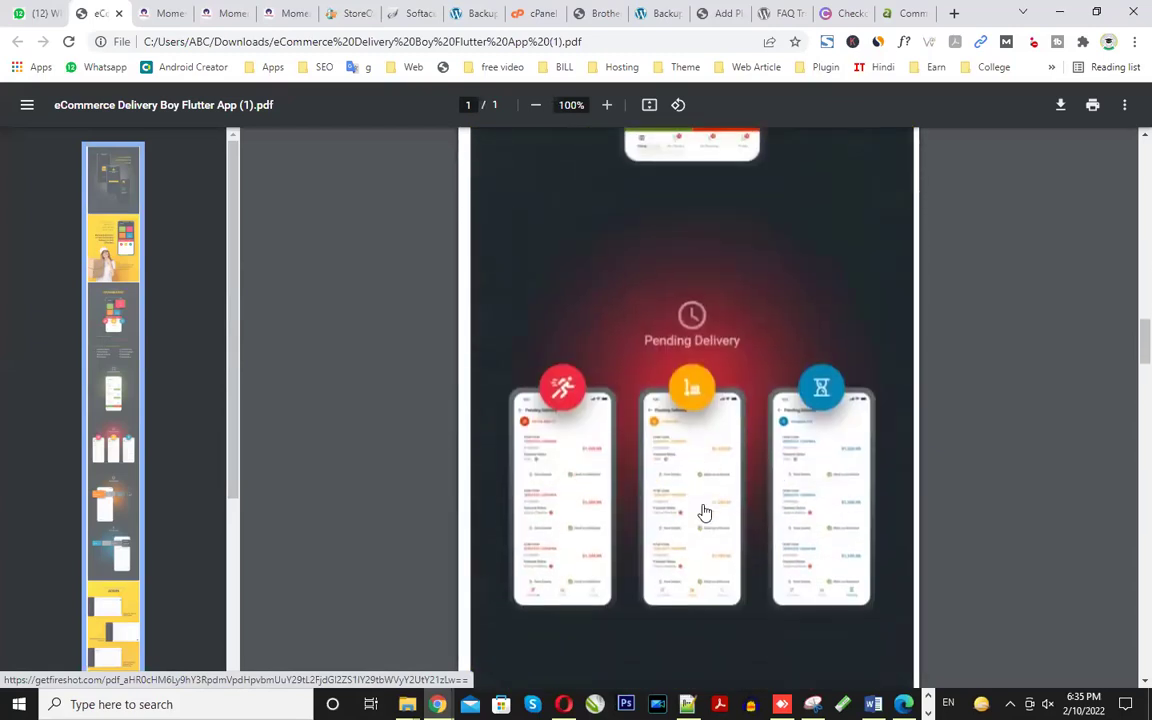
scroll(705, 512, down, 11)
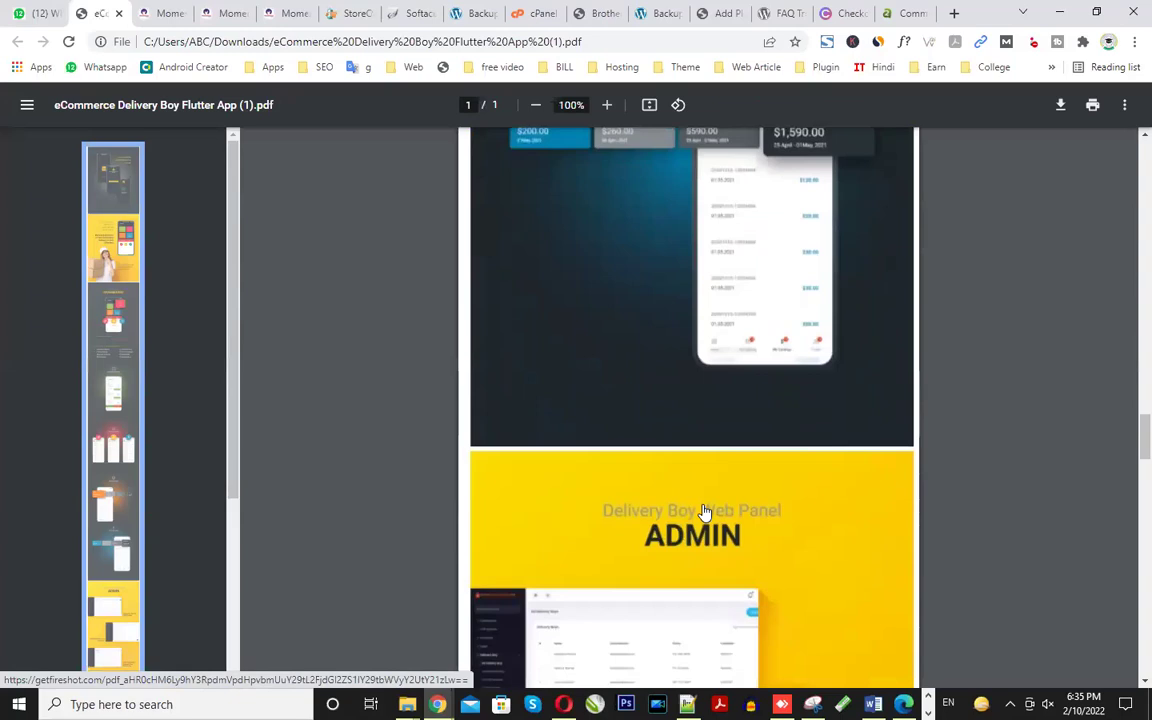
scroll(705, 512, down, 11)
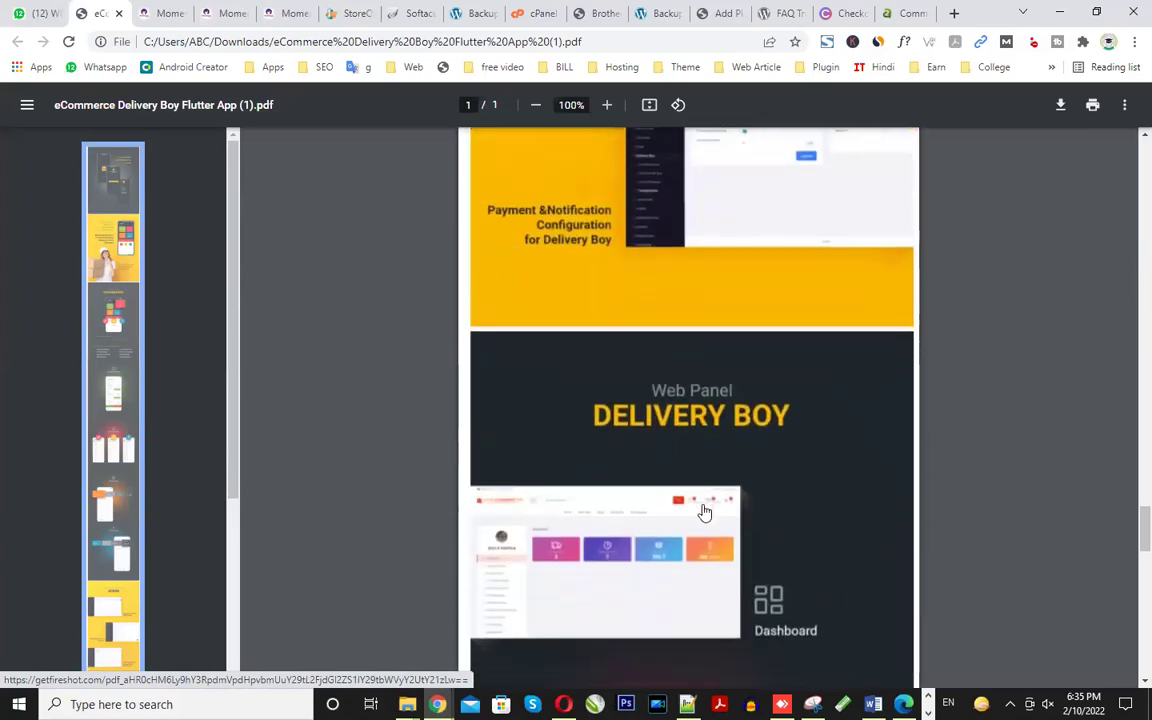
scroll(703, 512, down, 3)
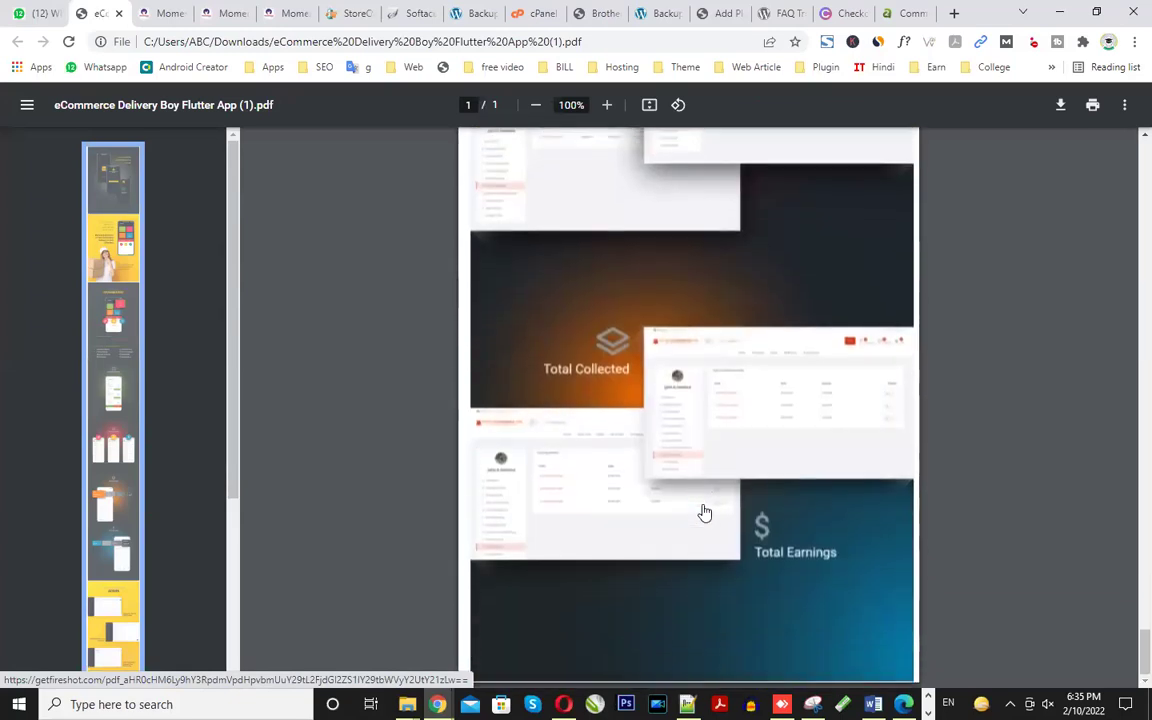
scroll(690, 545, up, 3)
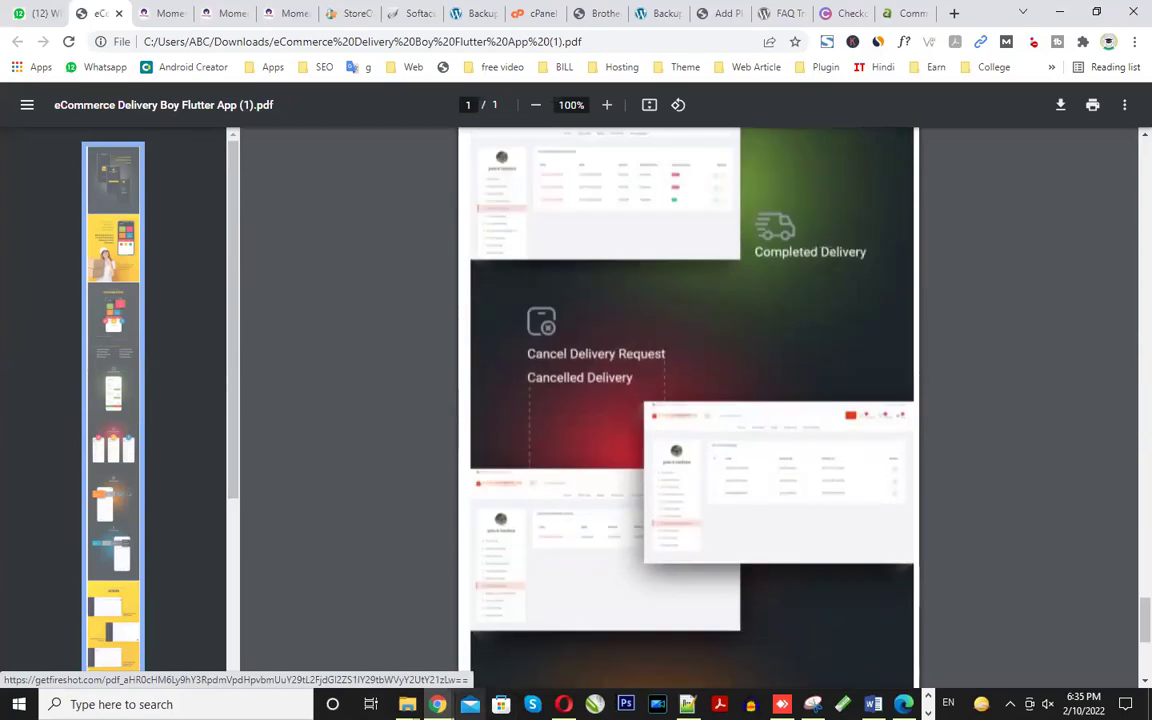
- Go from the order confirmation to the store home page and view its category grid
key(alt+Tab)
scroll(430, 185, up, 8)
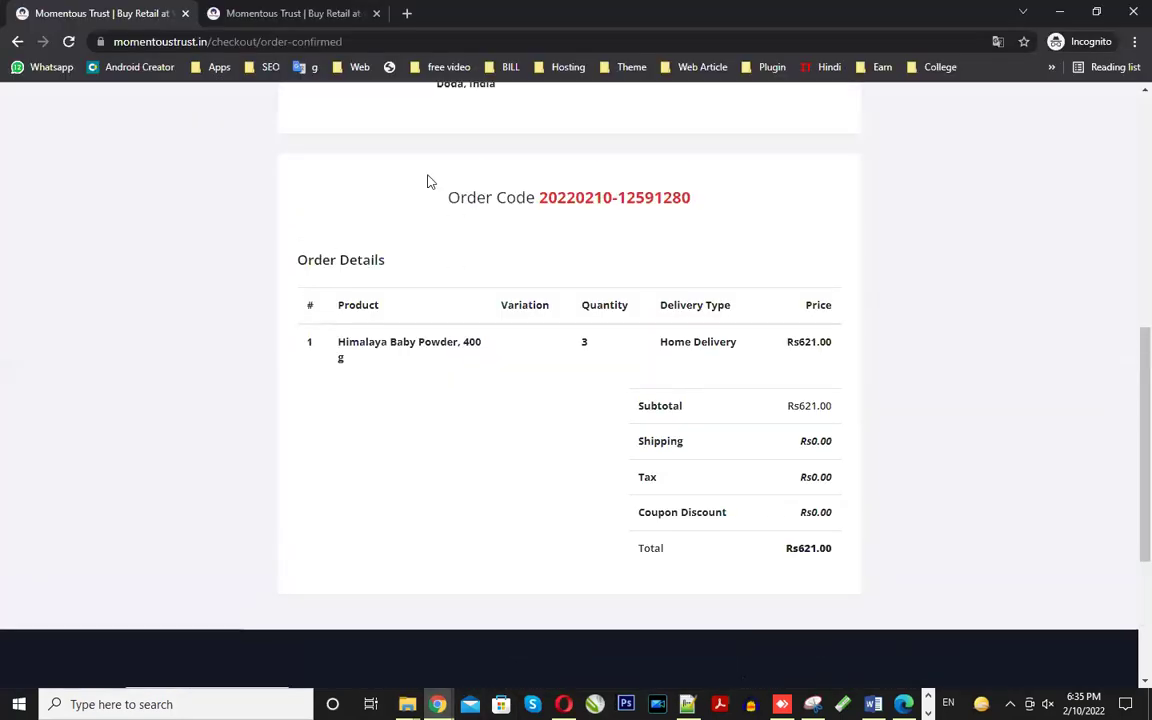
click(190, 117)
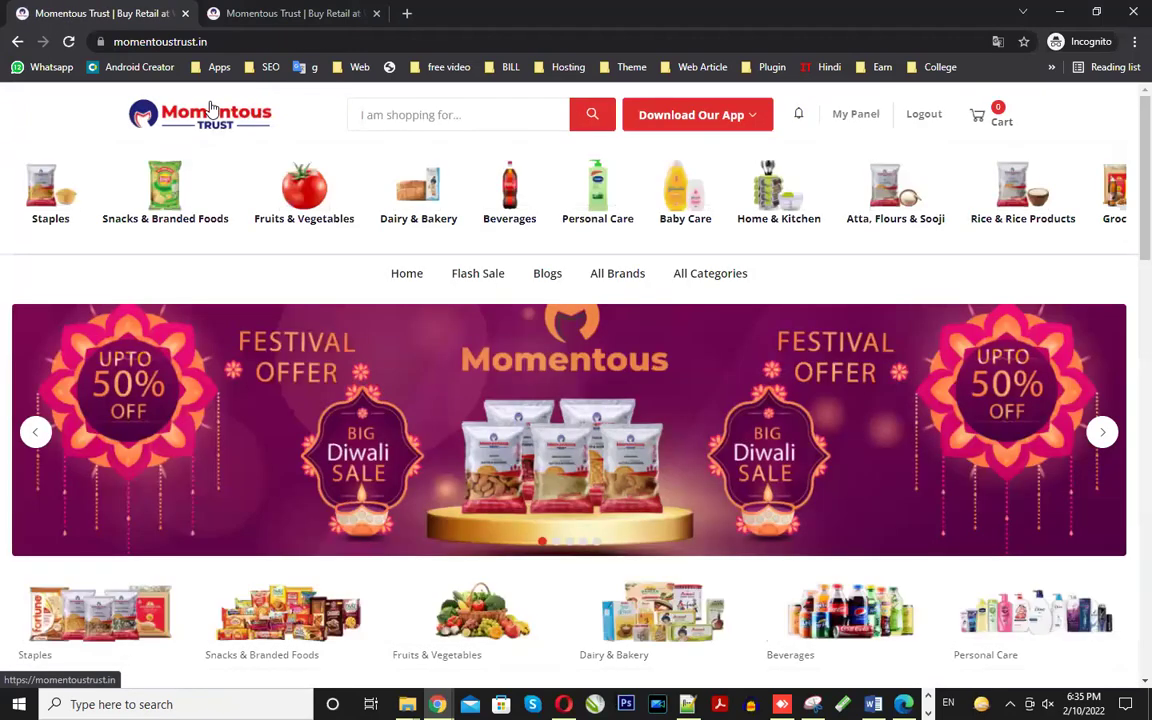
scroll(810, 290, down, 3)
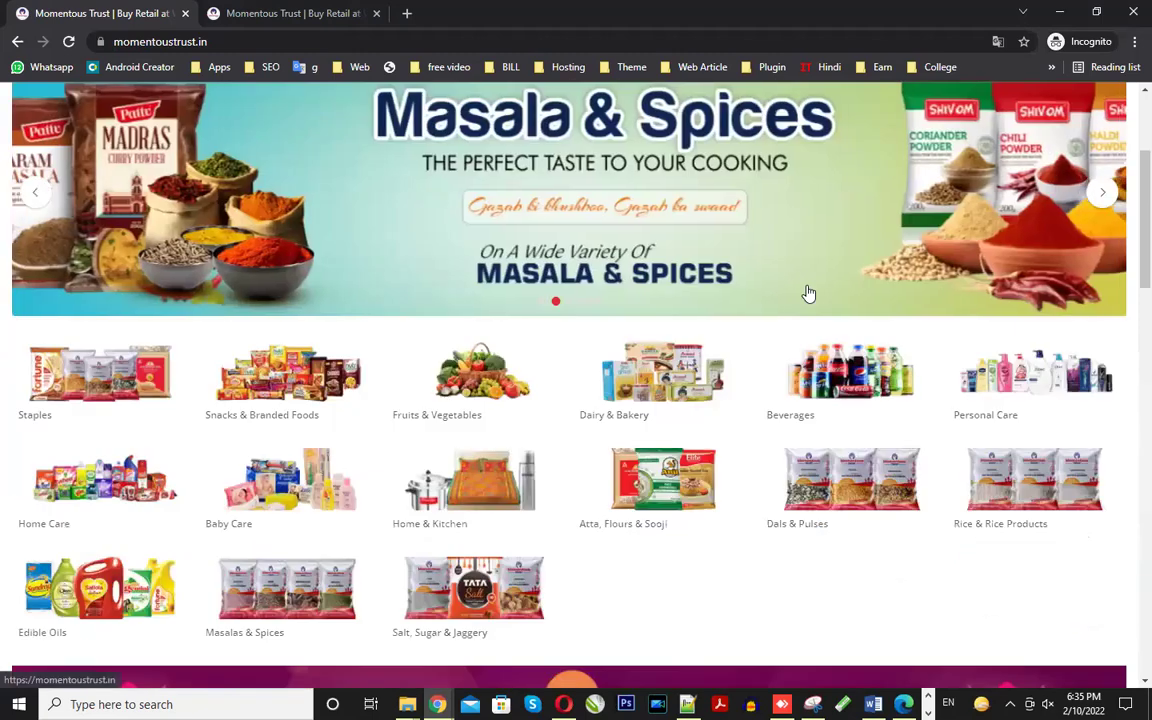
scroll(810, 293, down, 2)
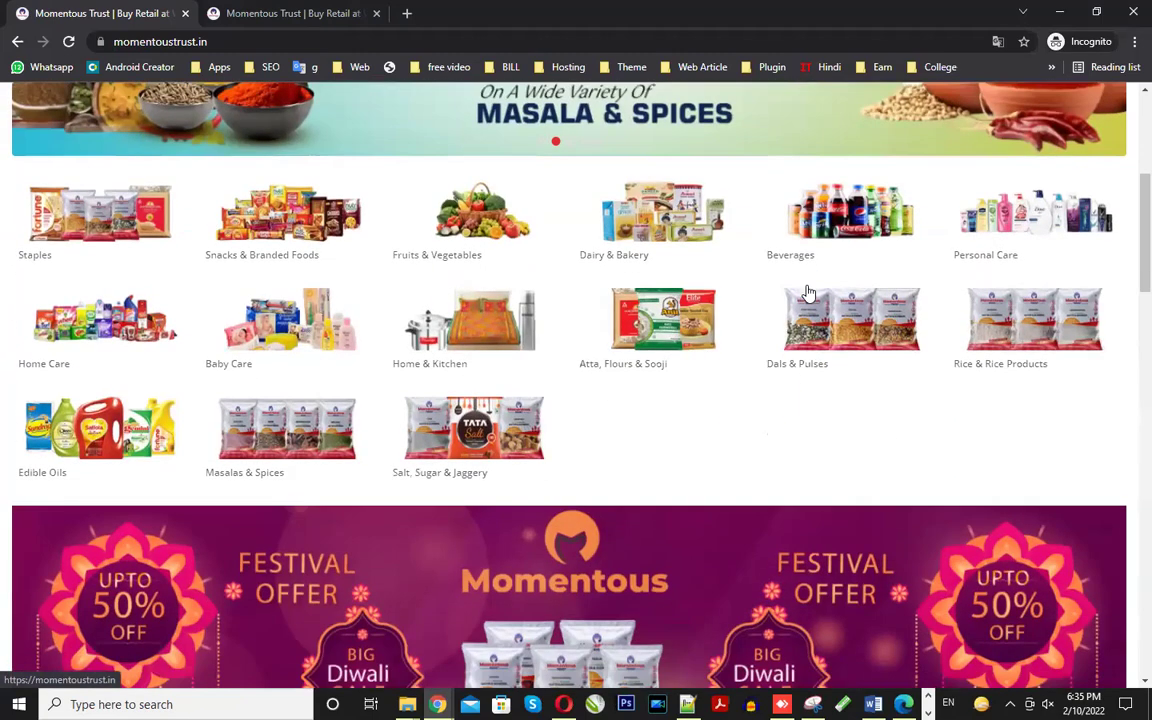